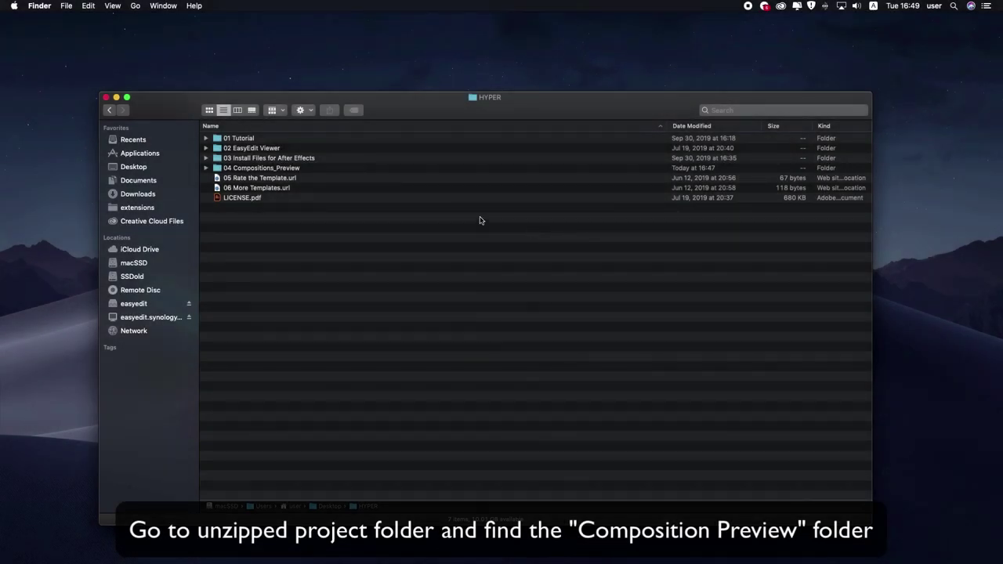
- Expand the 04 Compositions_Preview folder and open preview.html in Safari
{"action": "left_click", "coordinate": [206, 168]}
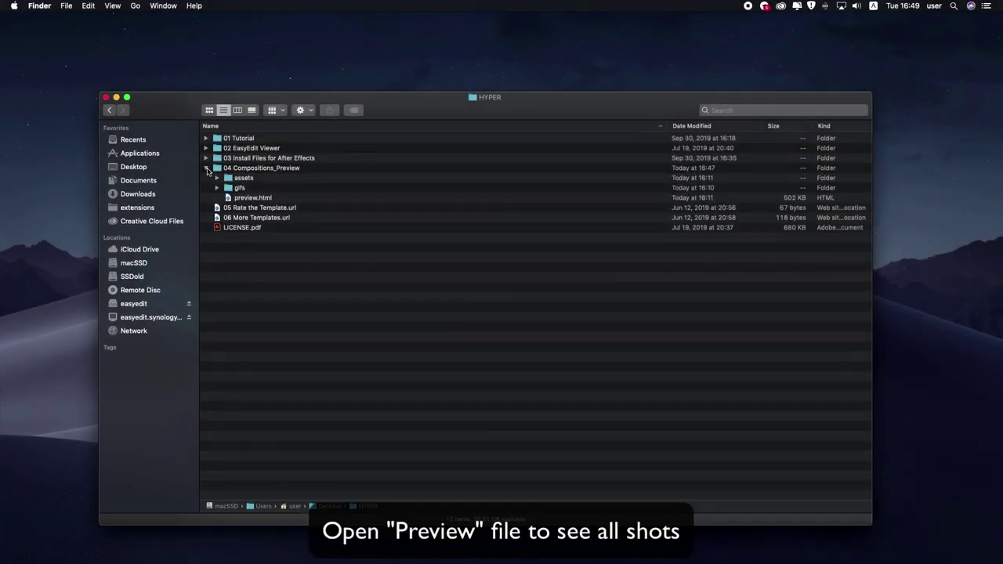
{"action": "double_click", "coordinate": [249, 199]}
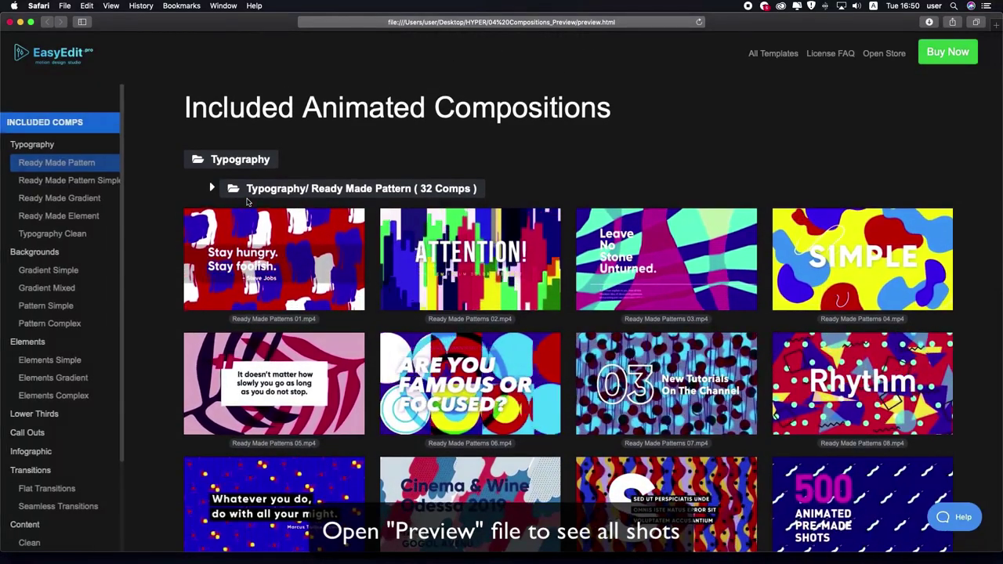
- Scroll the preview gallery, then jump to the Typography Ready Made Element compositions
{"action": "scroll", "coordinate": [247, 202], "scroll_direction": "down", "scroll_amount": 2}
{"action": "scroll", "coordinate": [247, 203], "scroll_direction": "down", "scroll_amount": 1}
{"action": "scroll", "coordinate": [247, 202], "scroll_direction": "down", "scroll_amount": 5}
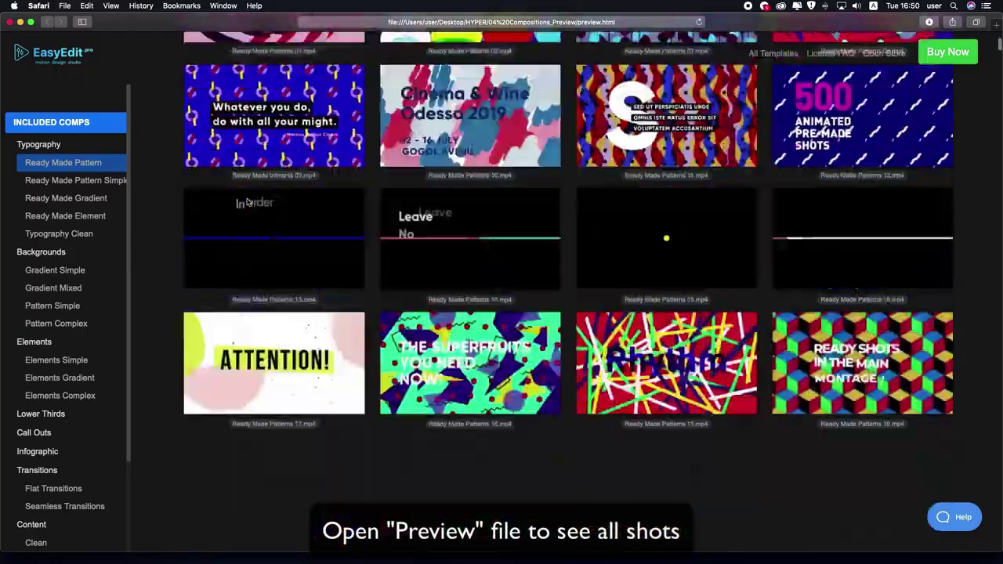
{"action": "scroll", "coordinate": [247, 202], "scroll_direction": "down", "scroll_amount": 3}
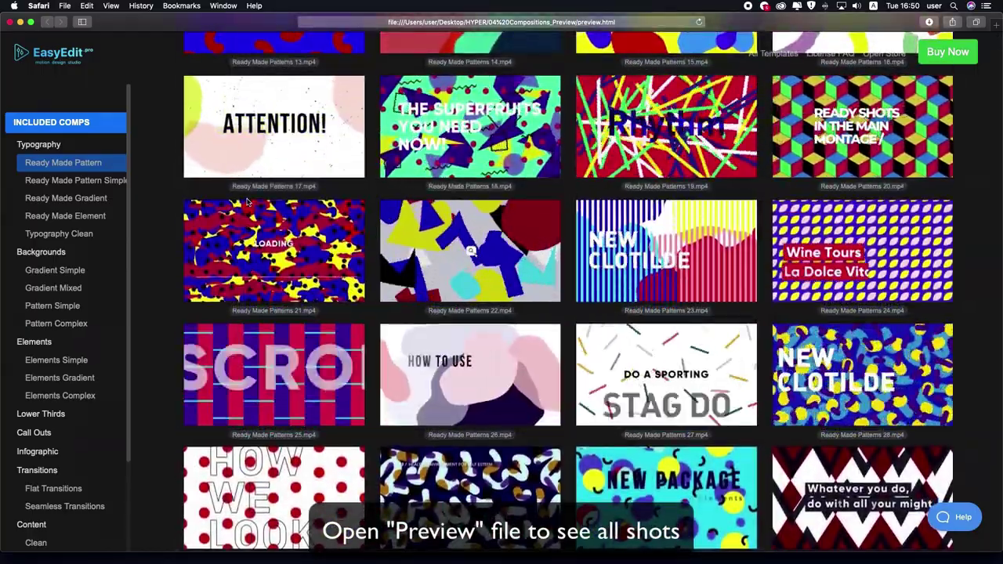
{"action": "scroll", "coordinate": [247, 202], "scroll_direction": "down", "scroll_amount": 6}
{"action": "scroll", "coordinate": [247, 203], "scroll_direction": "down", "scroll_amount": 4}
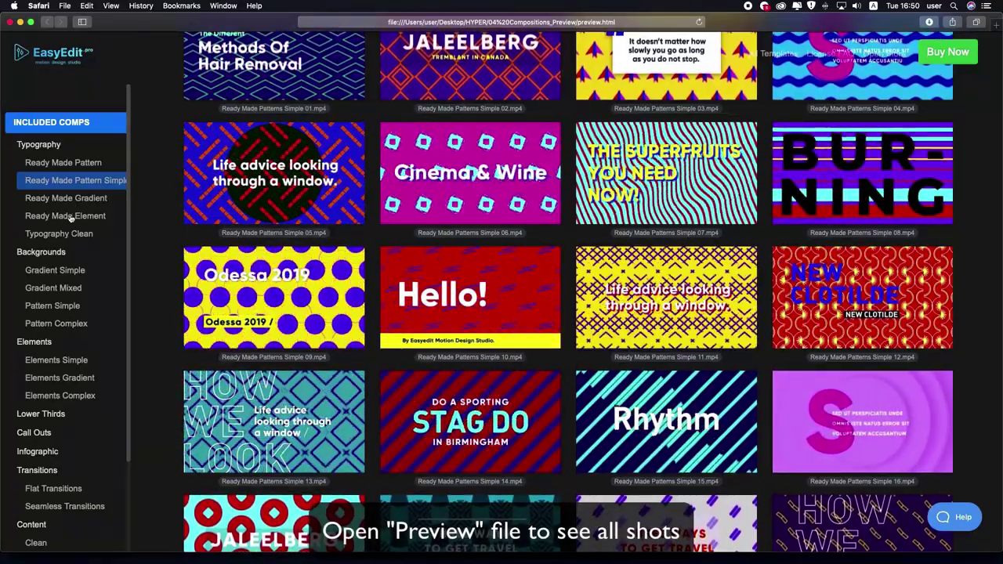
{"action": "left_click", "coordinate": [69, 217]}
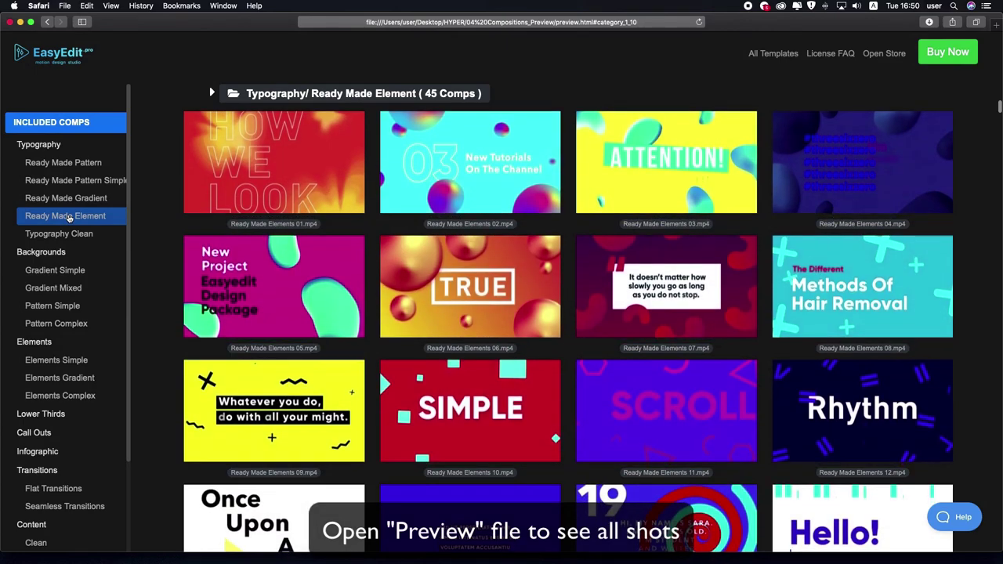
- Scroll through the Ready Made Element compositions and jump to Lower Thirds
{"action": "scroll", "coordinate": [359, 227], "scroll_direction": "down", "scroll_amount": 4}
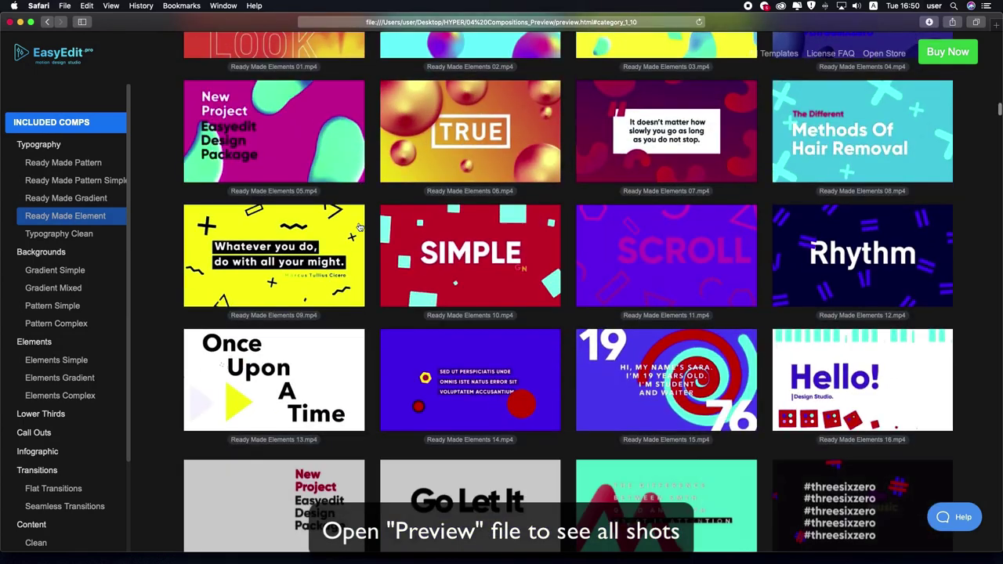
{"action": "scroll", "coordinate": [359, 227], "scroll_direction": "down", "scroll_amount": 5}
{"action": "scroll", "coordinate": [359, 227], "scroll_direction": "down", "scroll_amount": 3}
{"action": "scroll", "coordinate": [358, 228], "scroll_direction": "down", "scroll_amount": 2}
{"action": "scroll", "coordinate": [359, 227], "scroll_direction": "down", "scroll_amount": 3}
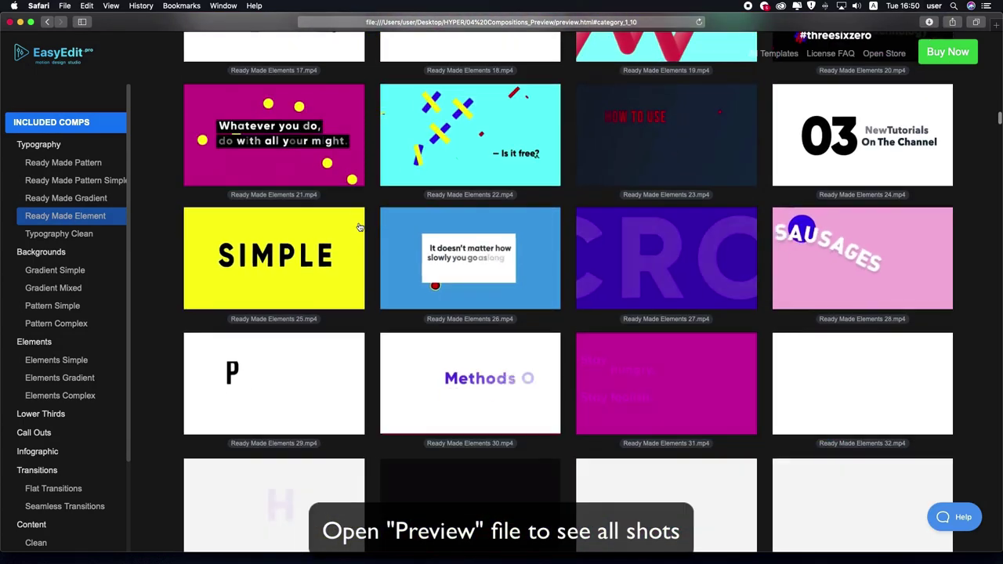
{"action": "scroll", "coordinate": [358, 227], "scroll_direction": "down", "scroll_amount": 3}
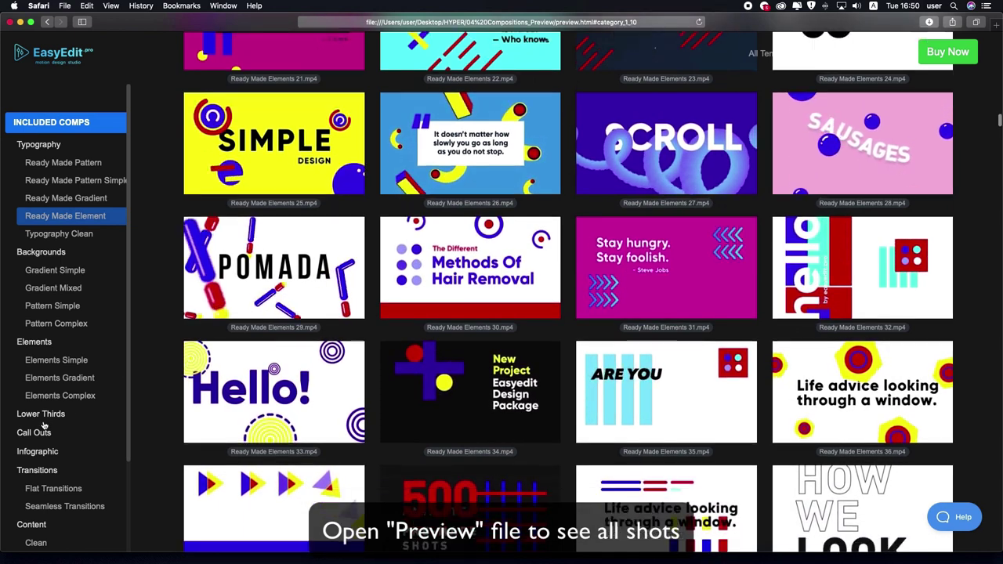
{"action": "left_click", "coordinate": [45, 422]}
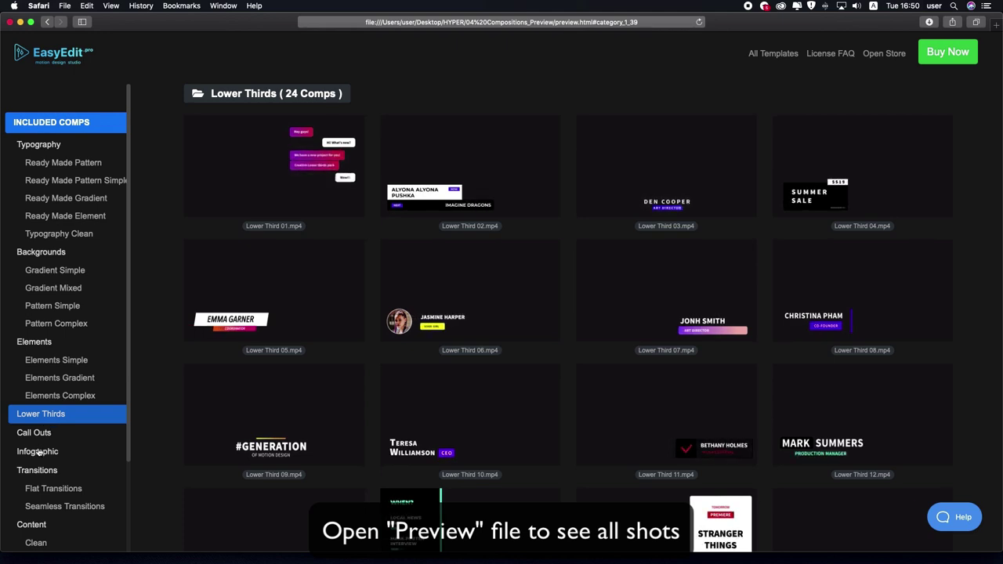
- View the Infographic compositions, then move on to the Content/Clean section
{"action": "left_click", "coordinate": [38, 452]}
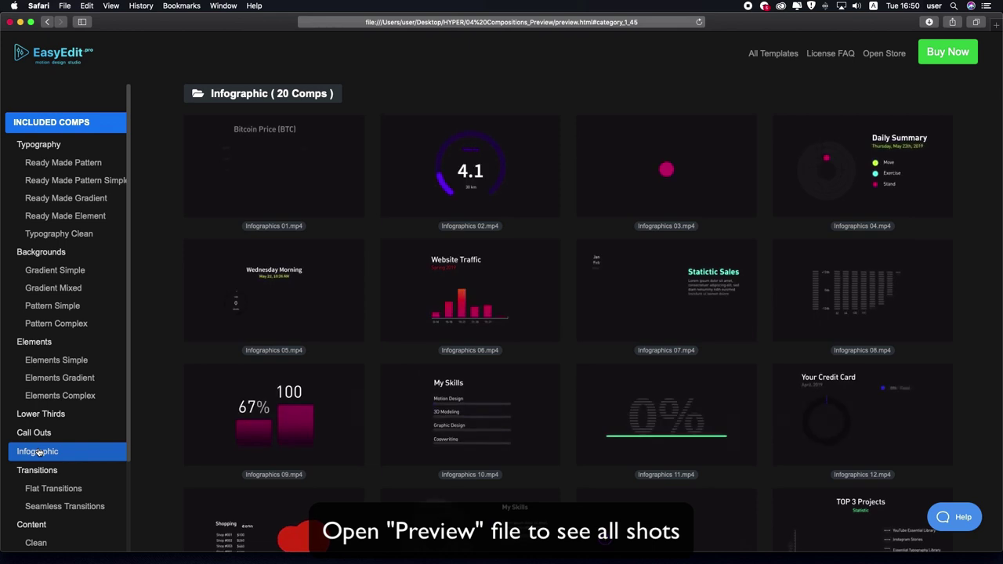
{"action": "scroll", "coordinate": [38, 452], "scroll_direction": "down", "scroll_amount": 2}
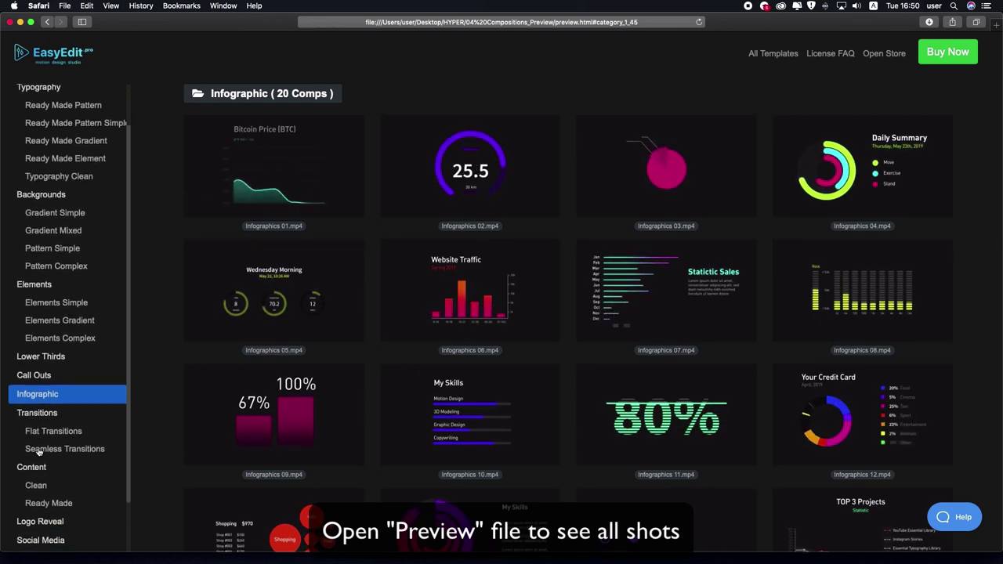
{"action": "scroll", "coordinate": [37, 452], "scroll_direction": "down", "scroll_amount": 2}
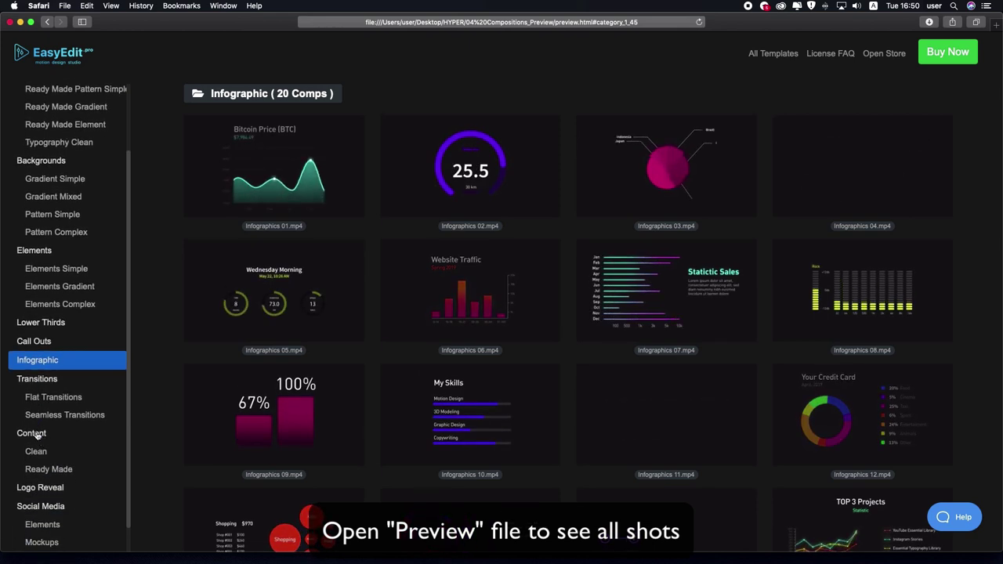
{"action": "left_click", "coordinate": [36, 435]}
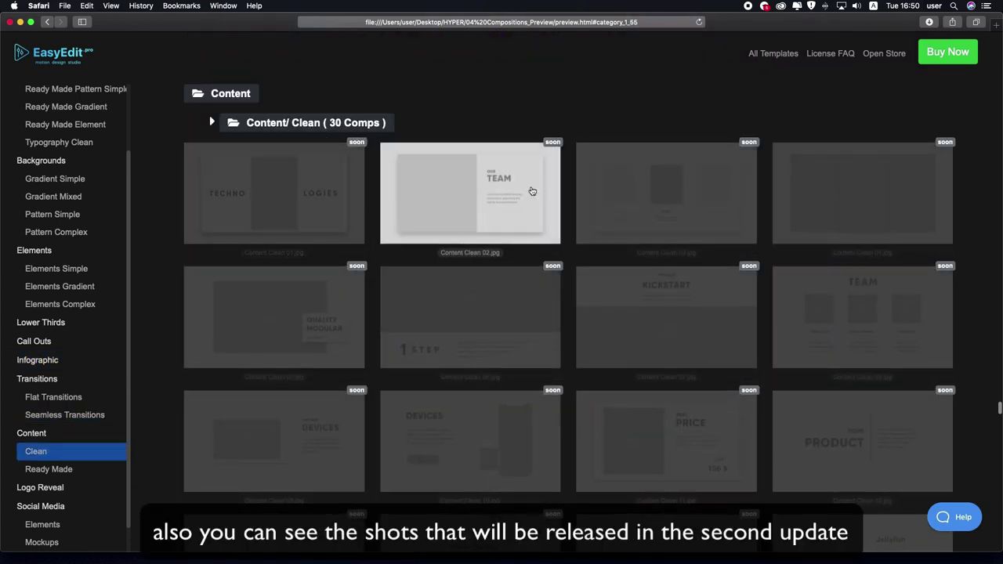
- Scroll past the Clean gallery and jump to the Content/Ready Made compositions
{"action": "scroll", "coordinate": [530, 192], "scroll_direction": "down", "scroll_amount": 5}
{"action": "scroll", "coordinate": [530, 192], "scroll_direction": "down", "scroll_amount": 5}
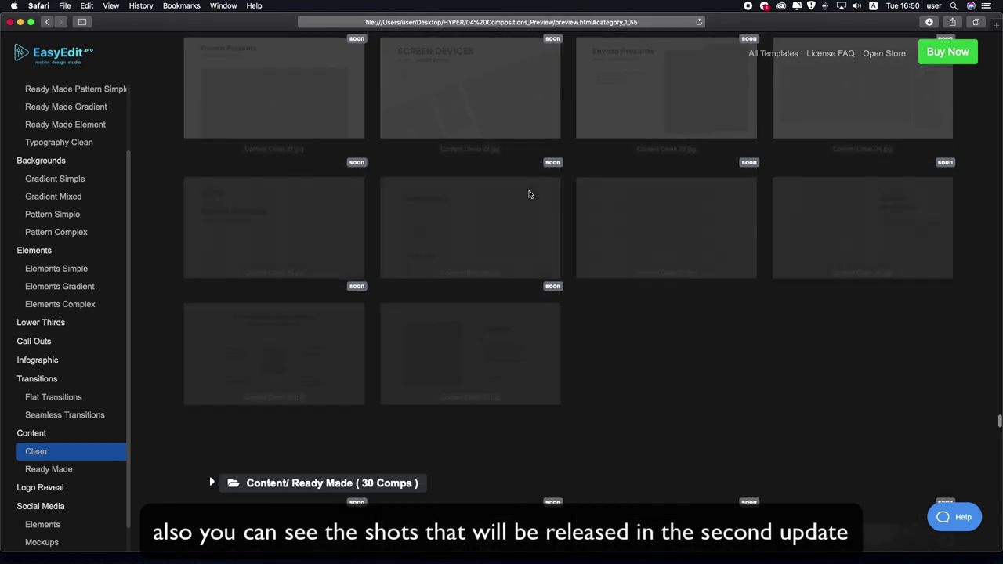
{"action": "left_click", "coordinate": [70, 474]}
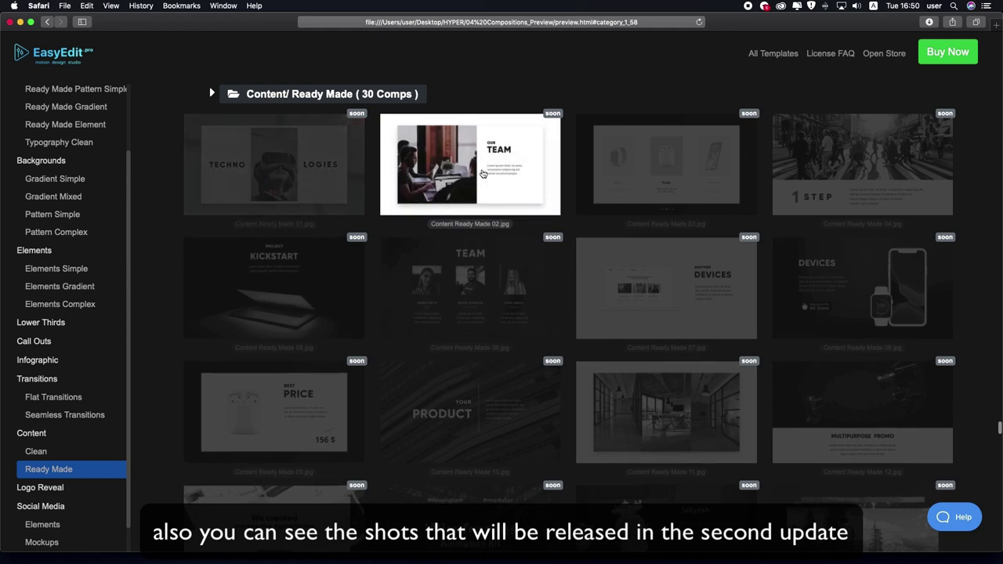
- Browse the Social Media Elements, Mockups and Instagram Stories compositions
{"action": "scroll", "coordinate": [52, 505], "scroll_direction": "down", "scroll_amount": 2}
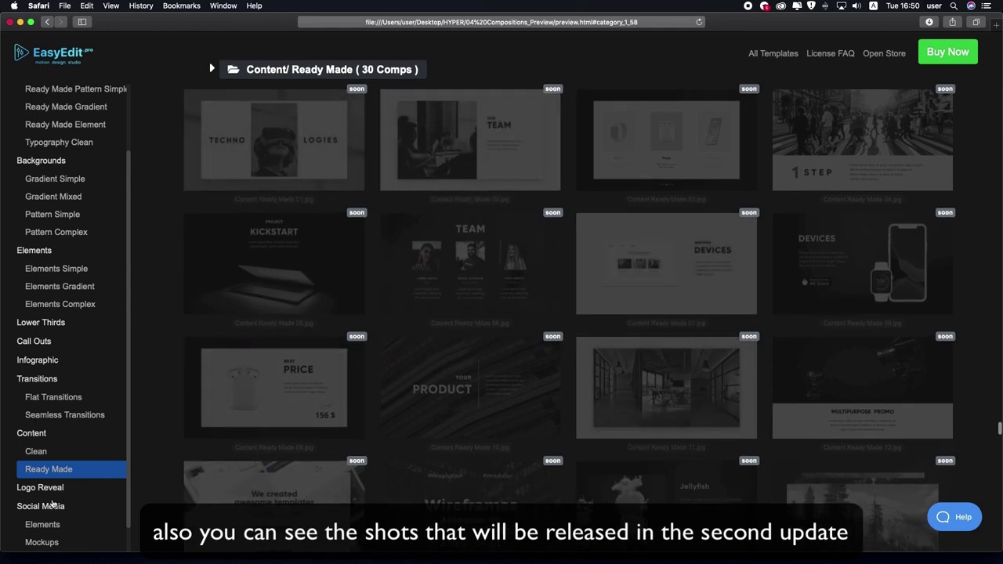
{"action": "left_click", "coordinate": [52, 506]}
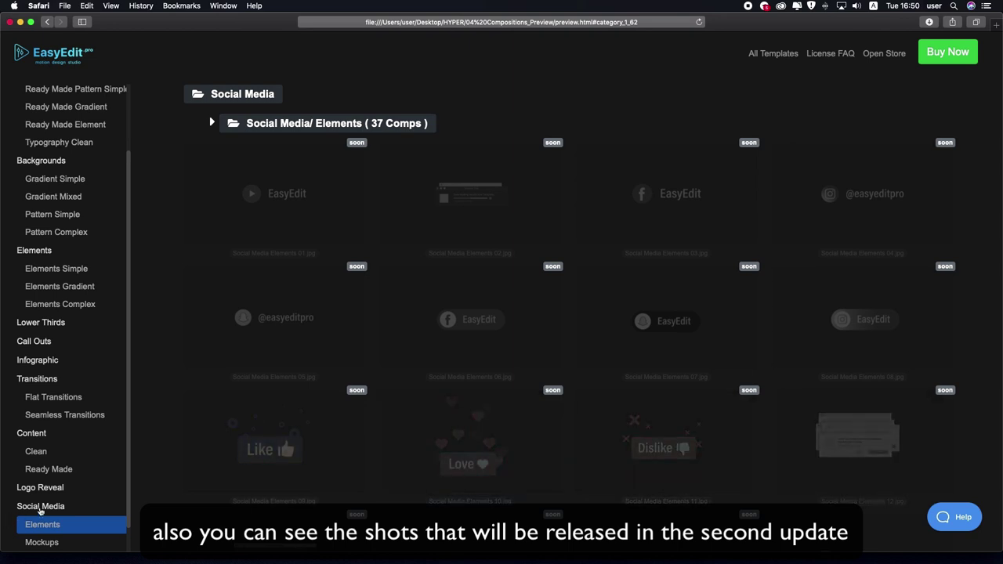
{"action": "scroll", "coordinate": [41, 509], "scroll_direction": "down", "scroll_amount": 3}
{"action": "left_click", "coordinate": [63, 439]}
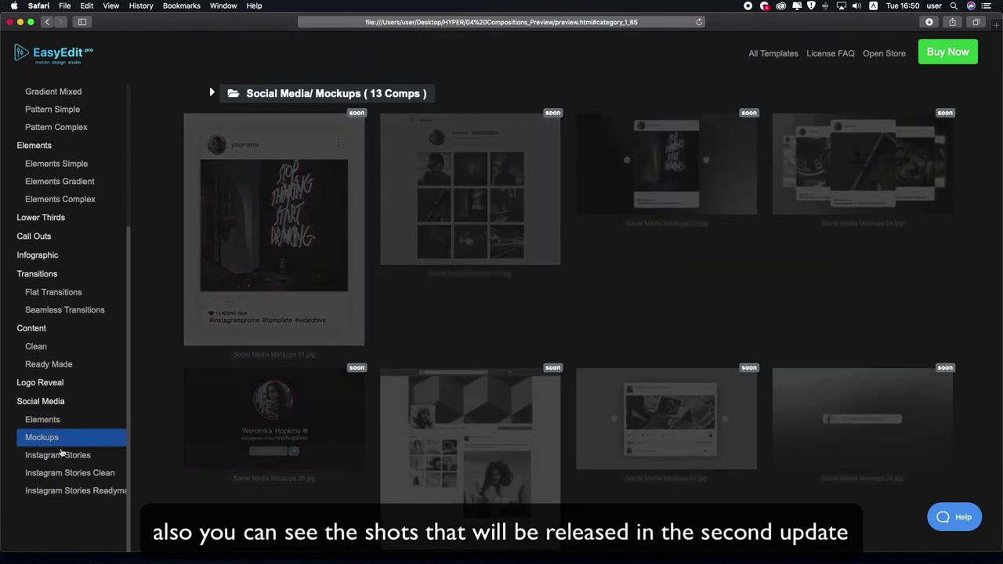
{"action": "left_click", "coordinate": [61, 454]}
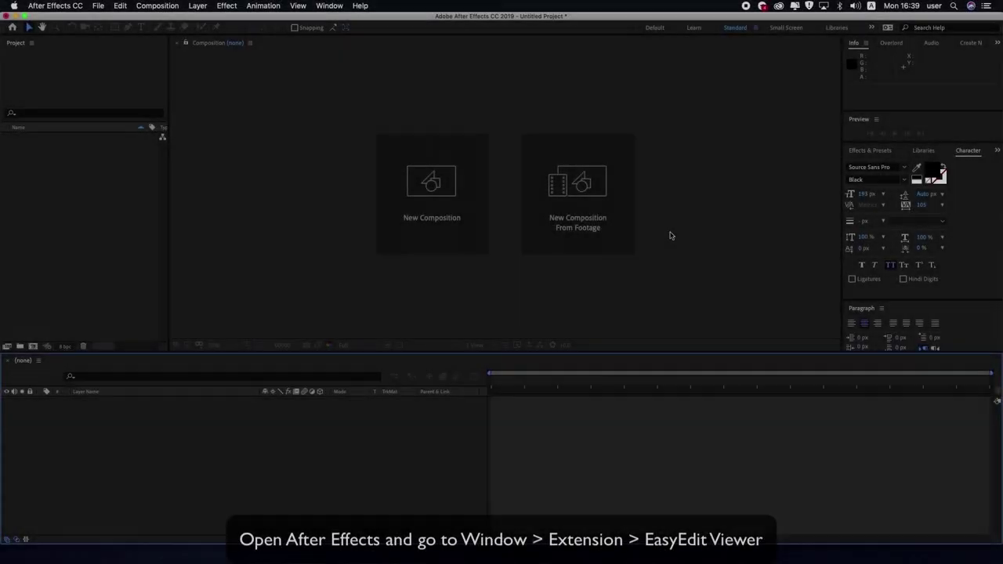
- Open EasyEdit Viewer from Window > Extensions and drag its left edge to widen it
{"action": "left_click", "coordinate": [335, 6]}
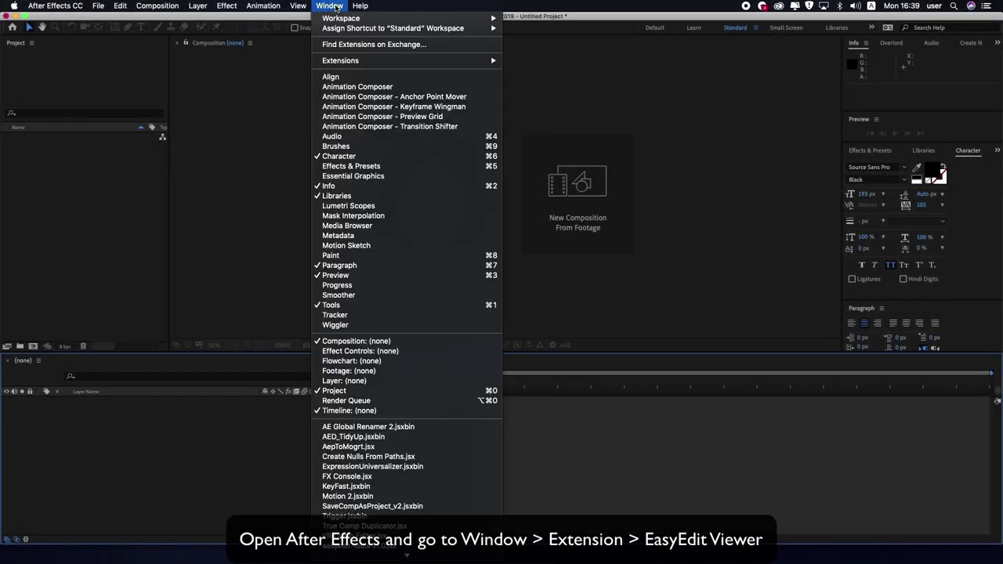
{"action": "mouse_move", "coordinate": [339, 64]}
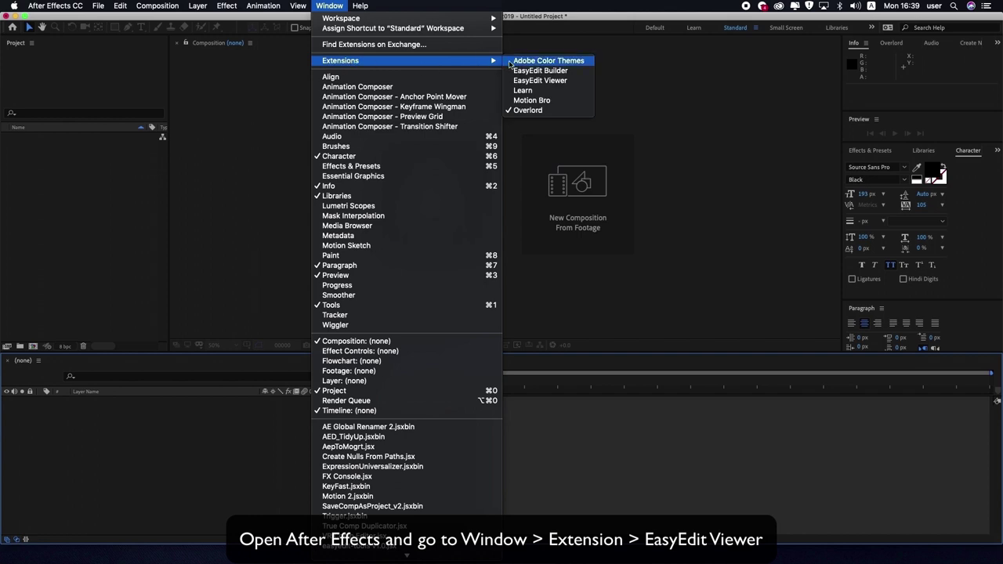
{"action": "left_click", "coordinate": [544, 82]}
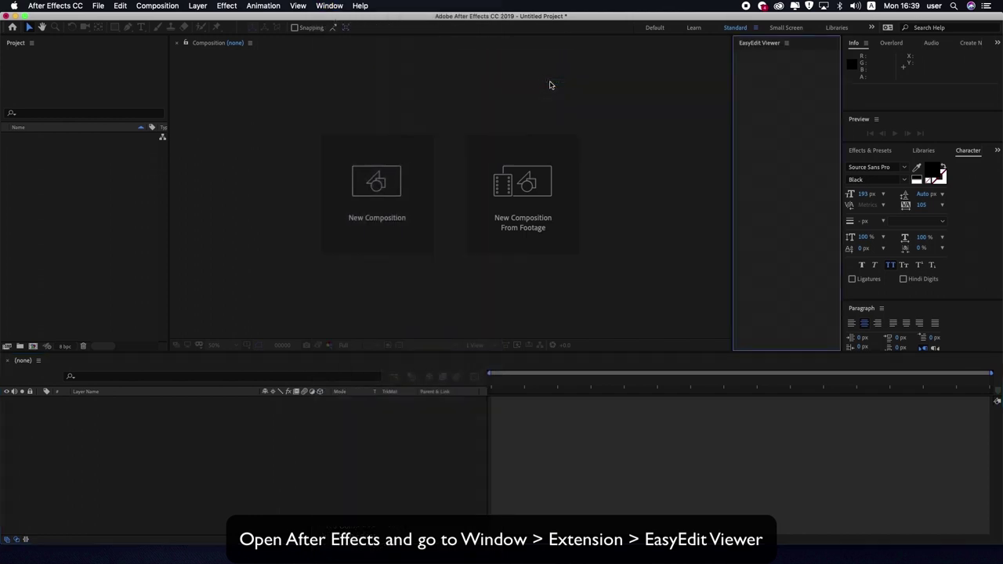
{"action": "left_click_drag", "start_coordinate": [733, 108], "coordinate": [603, 125]}
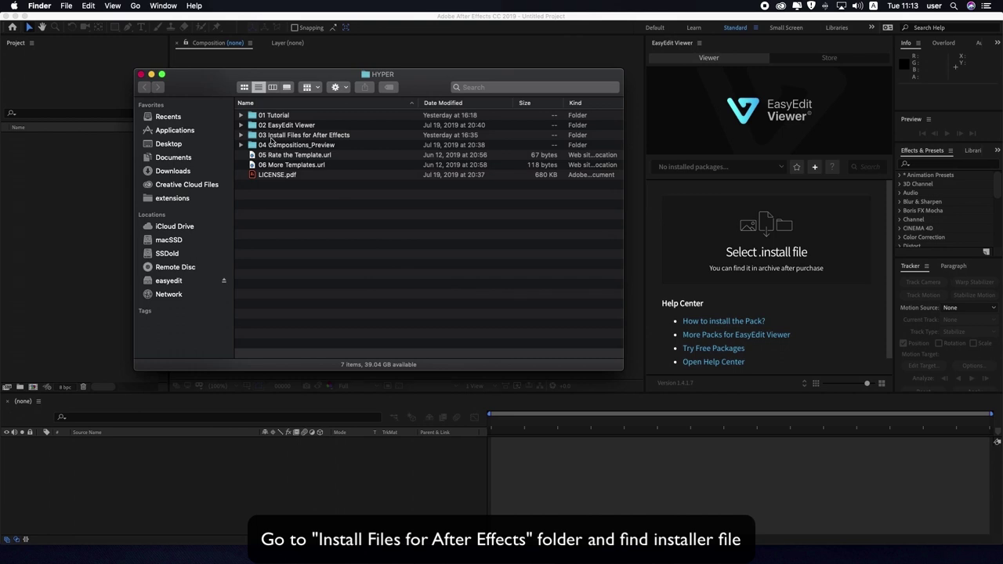
- Expand the 03 Install Files for After Effects folder to show 60_HYPER_v1.install
{"action": "left_click", "coordinate": [241, 135]}
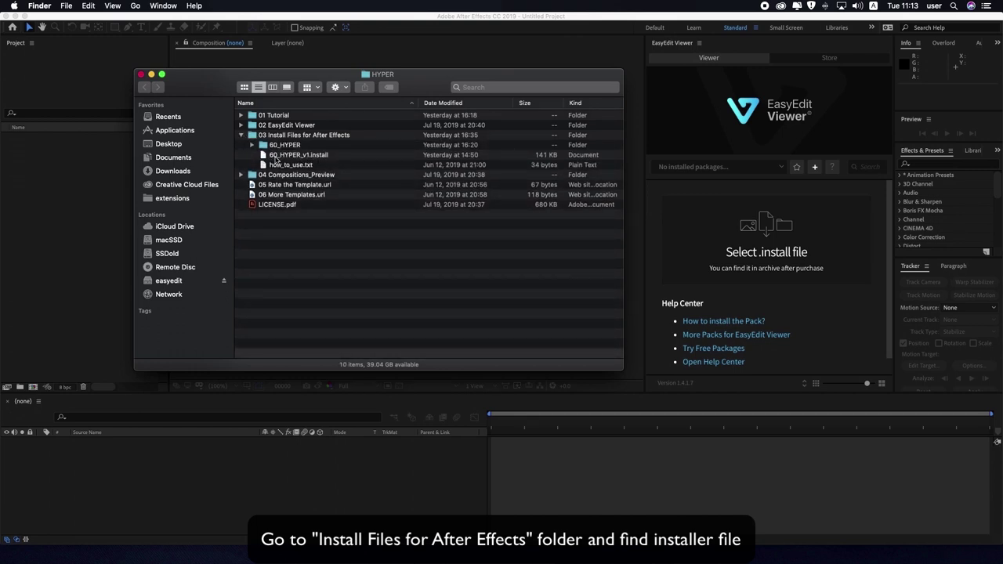
- Load 60_HYPER_v1.install into EasyEdit Viewer and activate it with the email and purchase code
{"action": "left_click", "coordinate": [151, 74]}
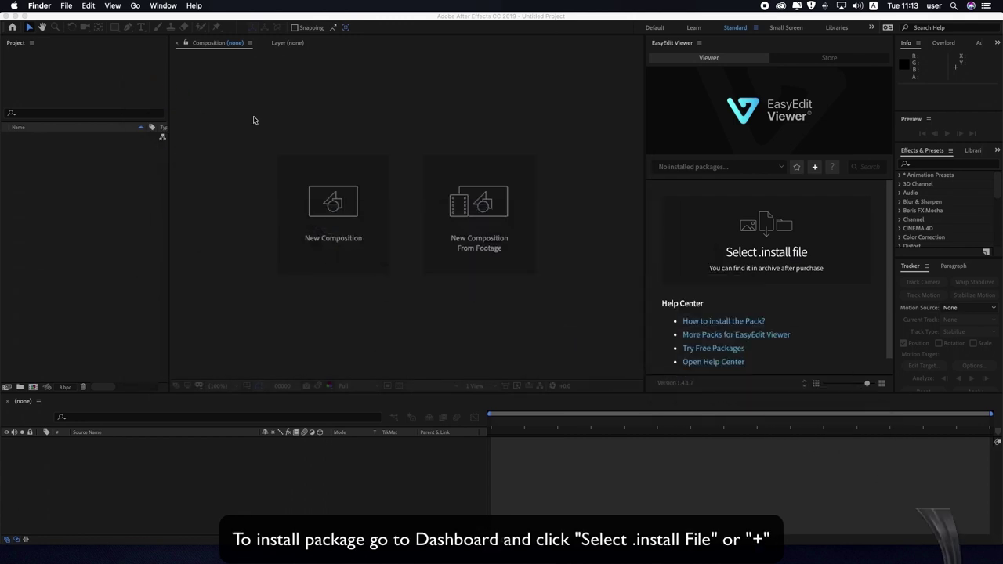
{"action": "left_click", "coordinate": [740, 249]}
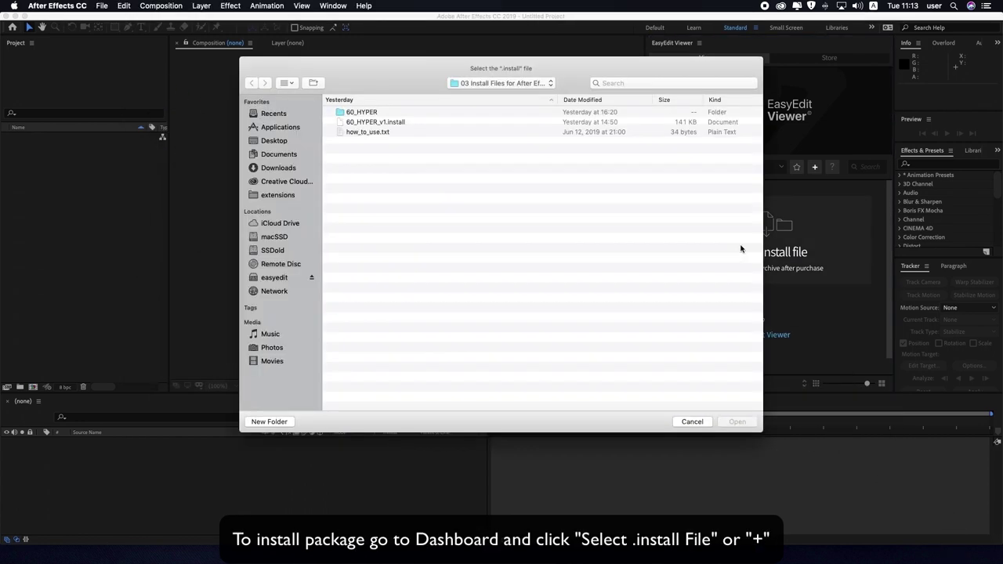
{"action": "double_click", "coordinate": [373, 123]}
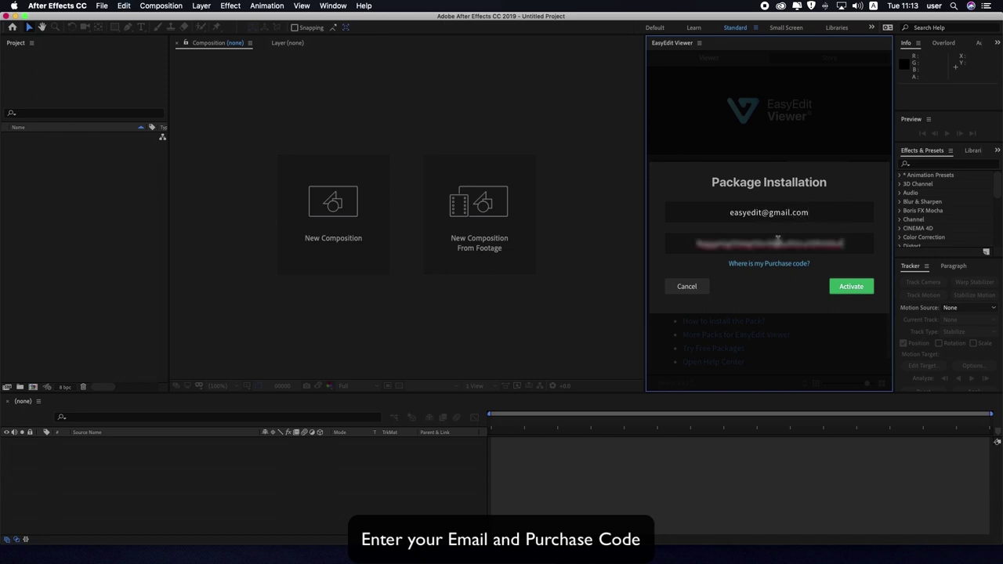
{"action": "left_click", "coordinate": [851, 287]}
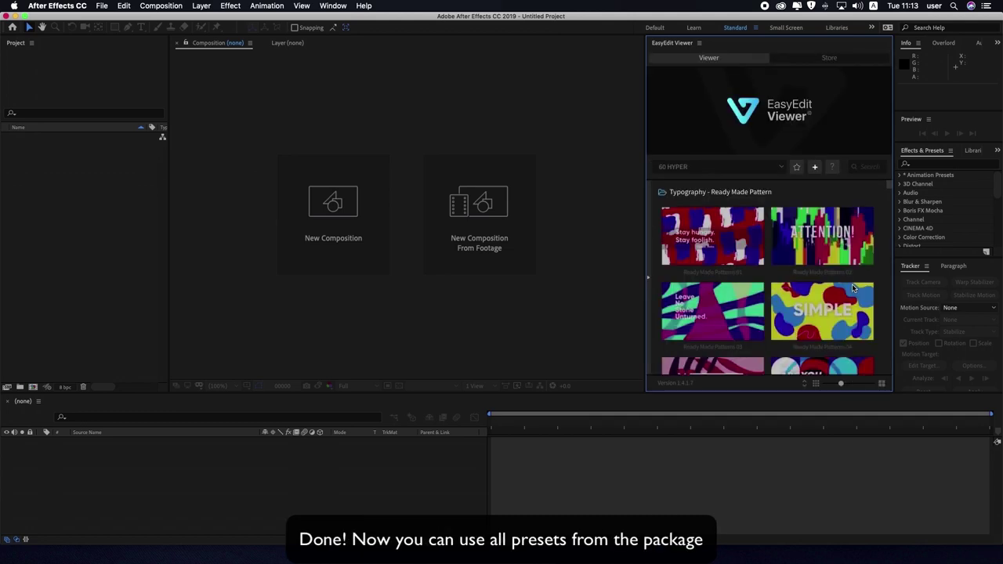
- Browse the Typography categories: Ready Made Pattern Simple, Gradient, Element, and Clean
{"action": "left_click", "coordinate": [648, 260]}
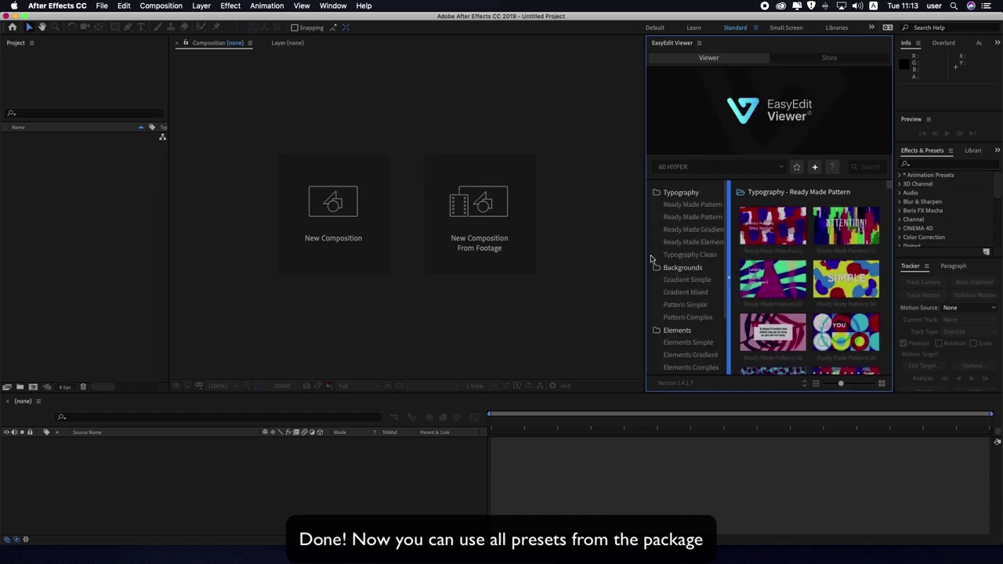
{"action": "left_click", "coordinate": [687, 219]}
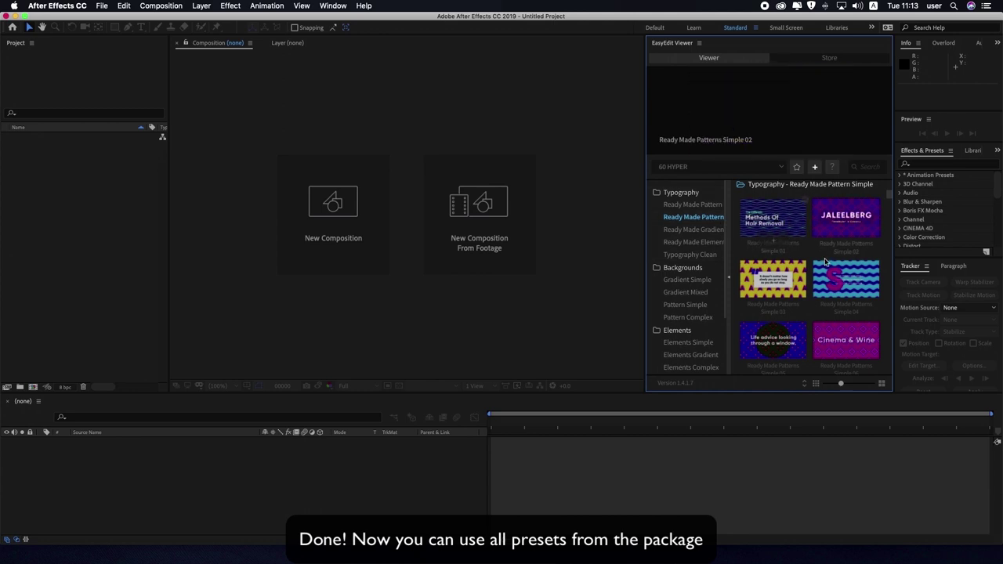
{"action": "left_click", "coordinate": [697, 229]}
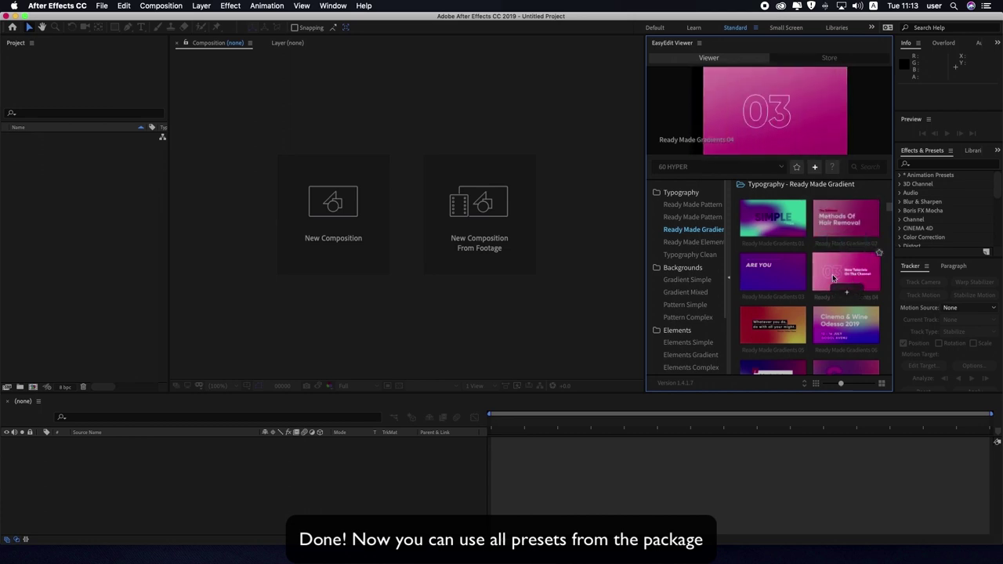
{"action": "left_click", "coordinate": [687, 245]}
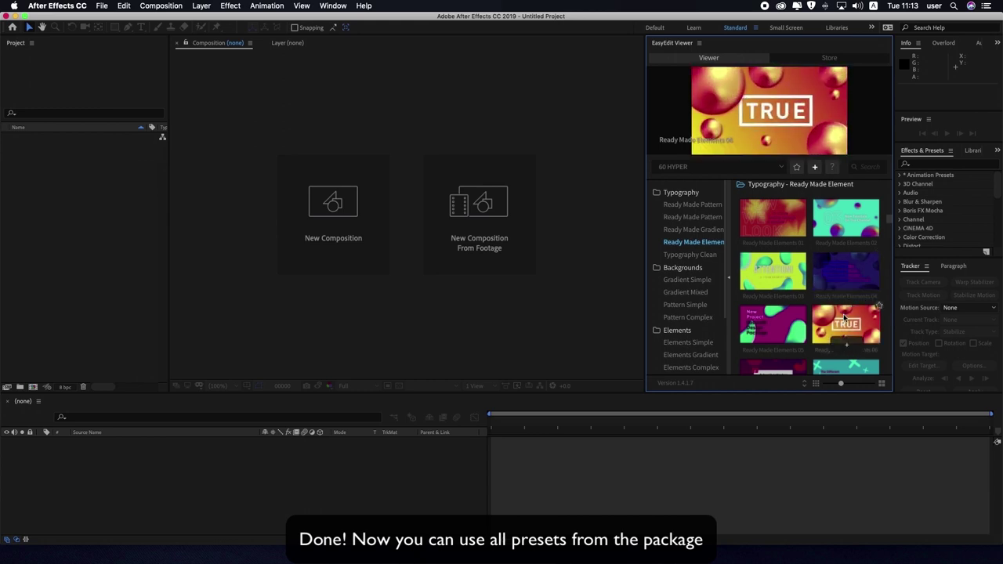
{"action": "left_click", "coordinate": [670, 255]}
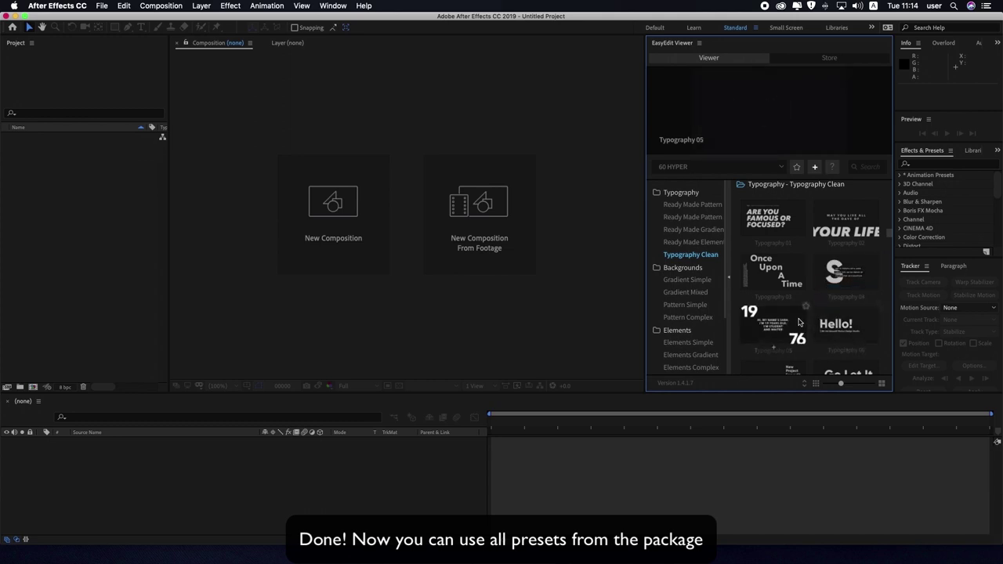
- Browse the Background (Gradient Mixed, Pattern Simple, Pattern Complex) and Elements (Simple, Gradient, Complex) presets
{"action": "left_click", "coordinate": [689, 292]}
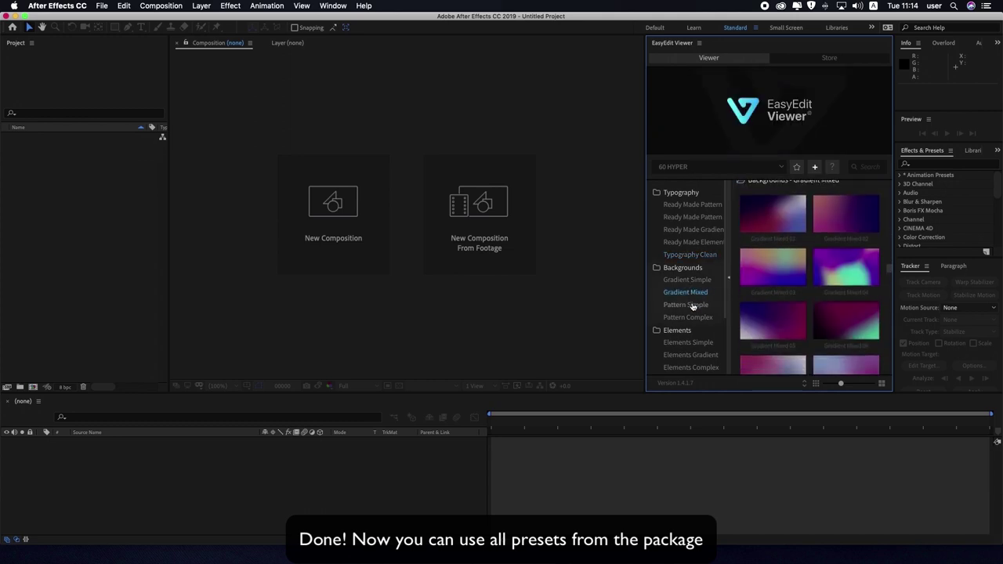
{"action": "left_click", "coordinate": [688, 304]}
{"action": "left_click", "coordinate": [689, 318]}
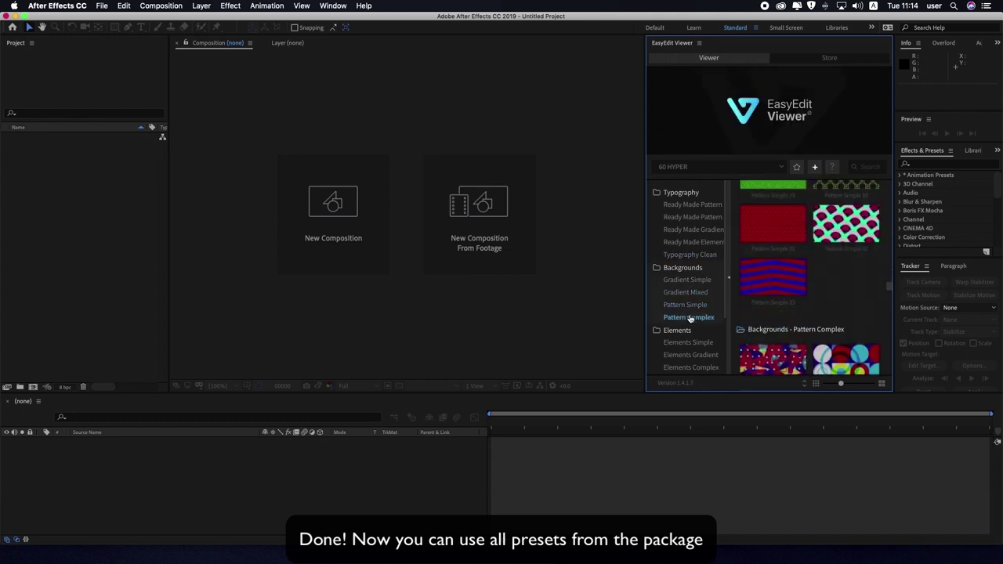
{"action": "scroll", "coordinate": [690, 317], "scroll_direction": "down", "scroll_amount": 3}
{"action": "left_click", "coordinate": [690, 287]}
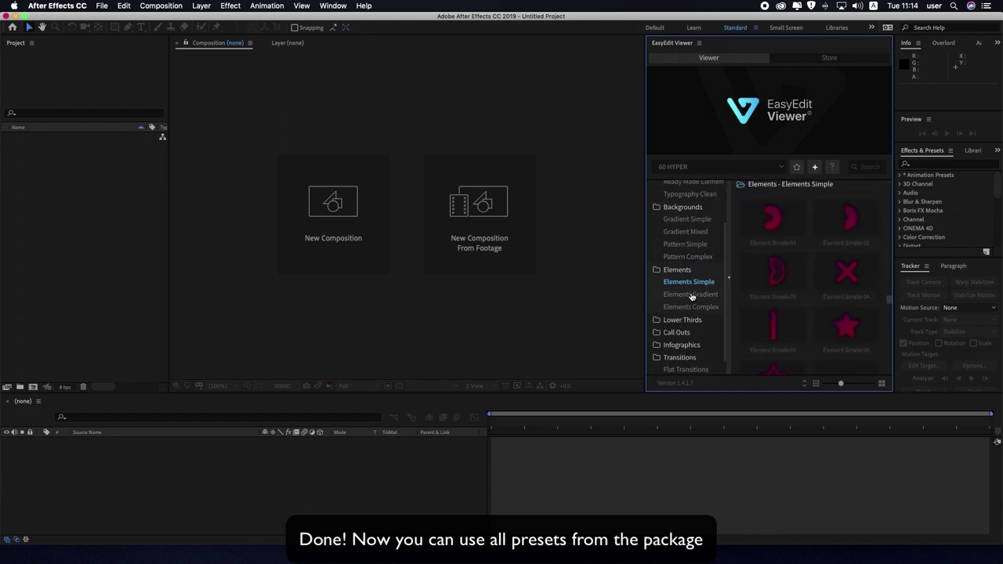
{"action": "left_click", "coordinate": [691, 295]}
{"action": "left_click", "coordinate": [690, 306]}
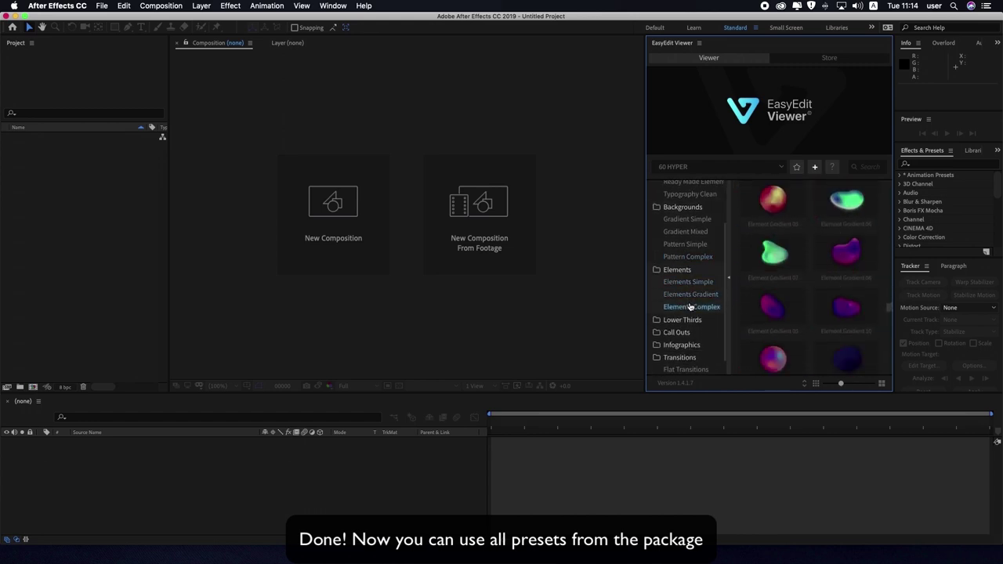
- View Lower Thirds, Call Outs, Infographics and Transitions, then Seamless Transitions in a three-column grid
{"action": "left_click", "coordinate": [681, 320]}
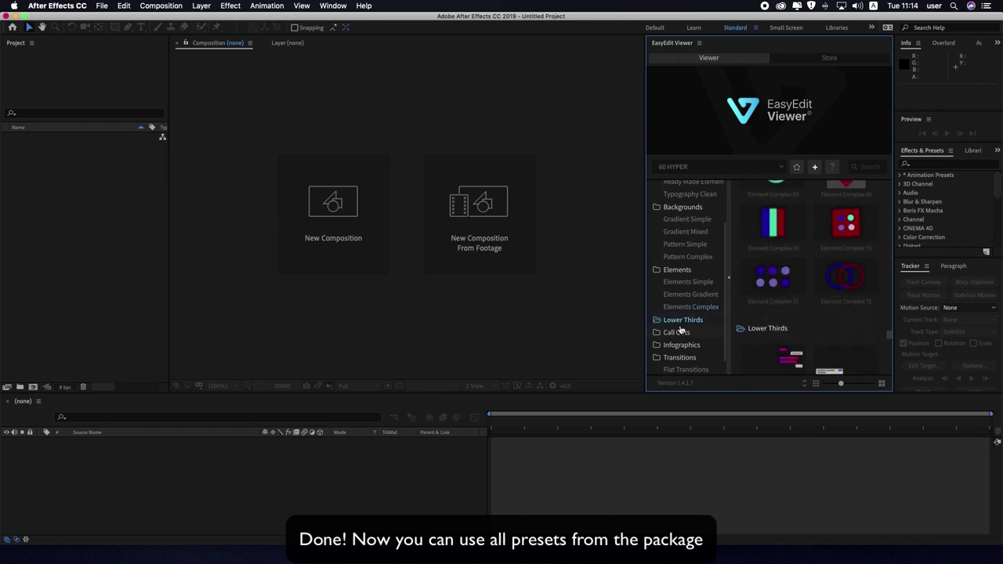
{"action": "left_click", "coordinate": [679, 333]}
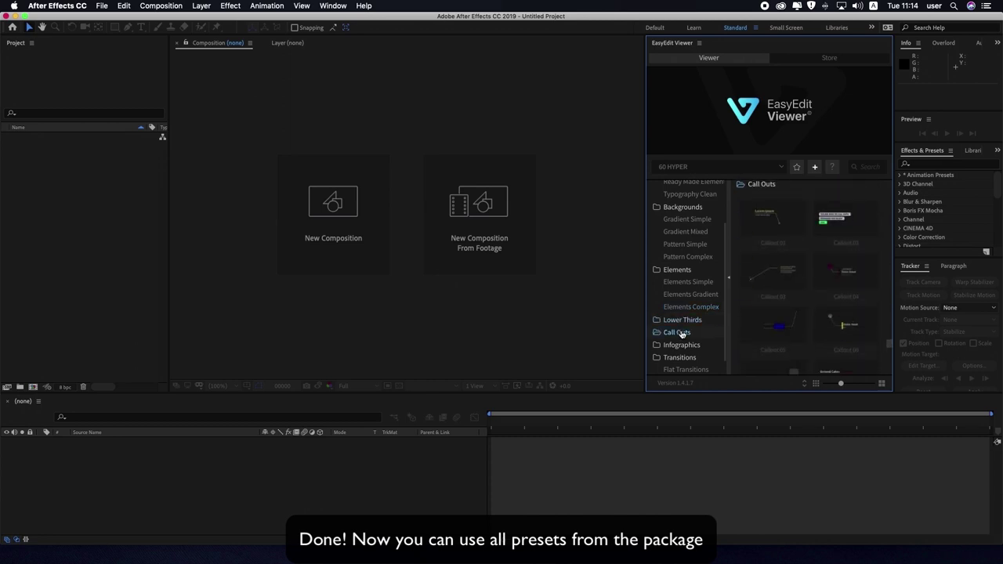
{"action": "left_click", "coordinate": [679, 346]}
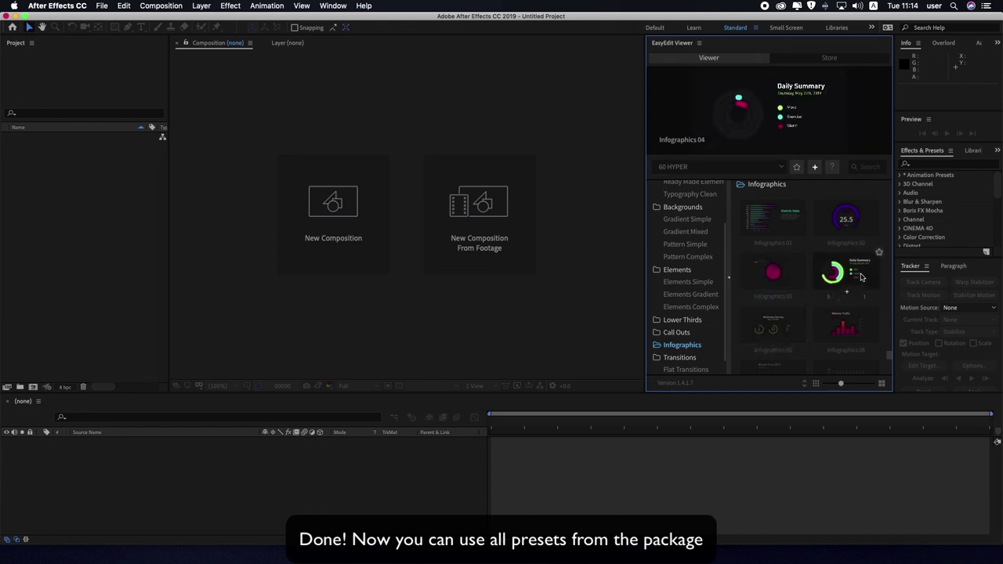
{"action": "left_click", "coordinate": [679, 357]}
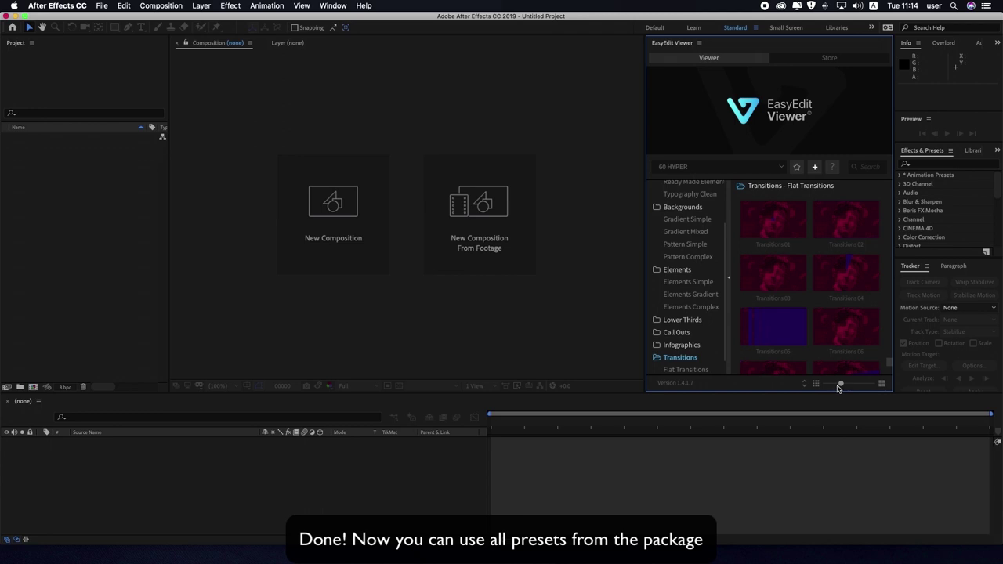
{"action": "left_click_drag", "start_coordinate": [836, 385], "coordinate": [857, 385]}
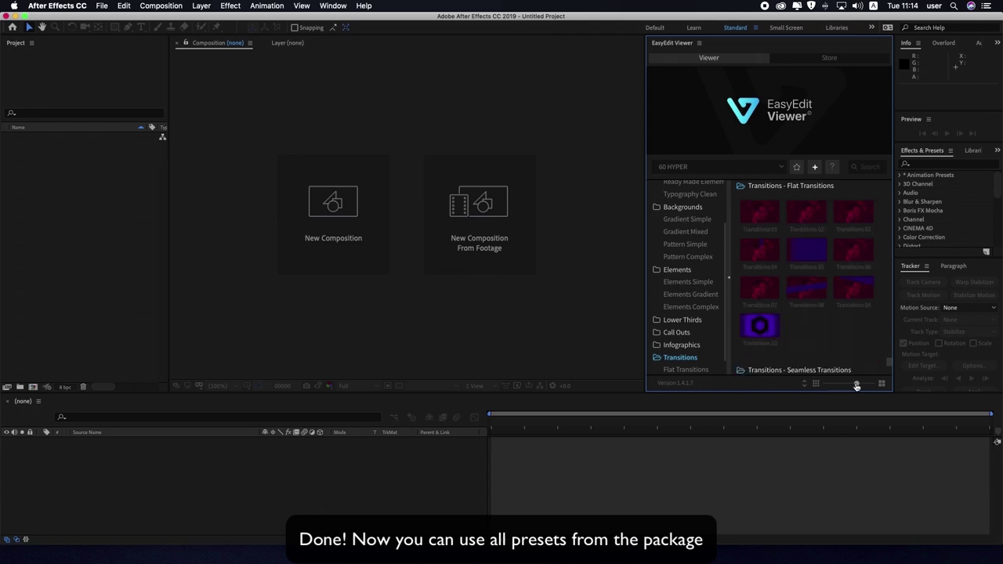
{"action": "scroll", "coordinate": [657, 315], "scroll_direction": "down", "scroll_amount": 1}
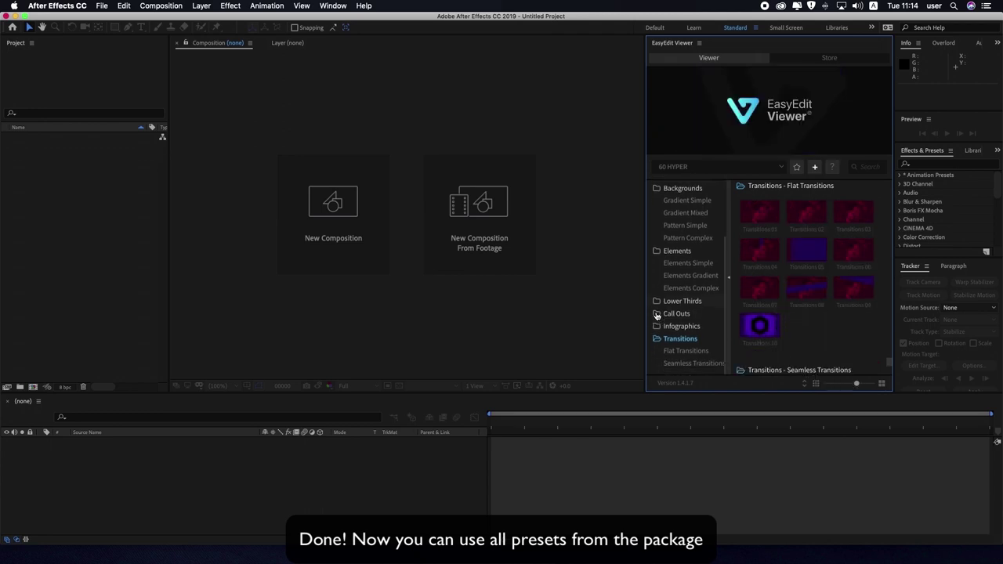
{"action": "left_click", "coordinate": [685, 365]}
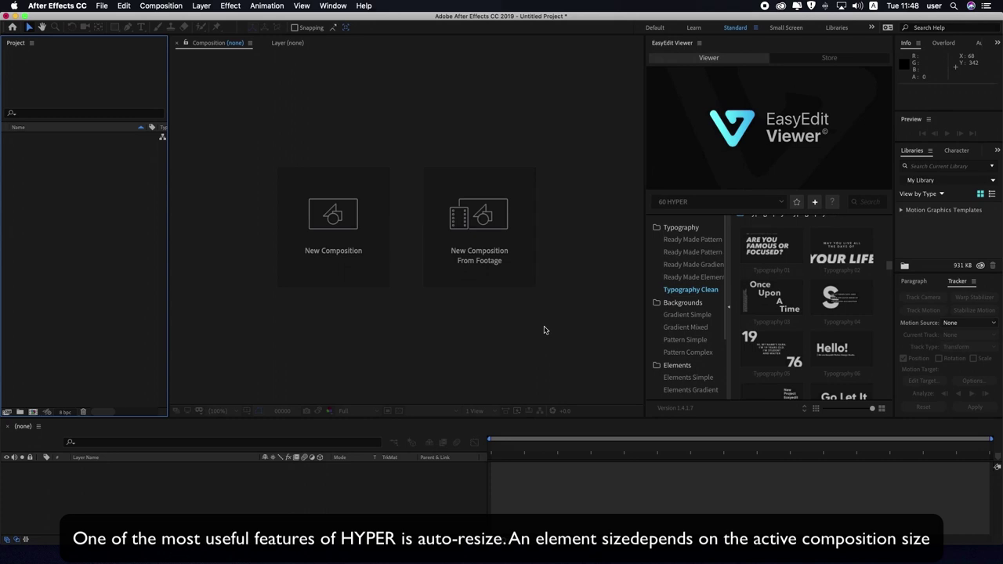
- Create a new composition, Comp 1, 1080 wide by 1920 tall
{"action": "left_click", "coordinate": [325, 269]}
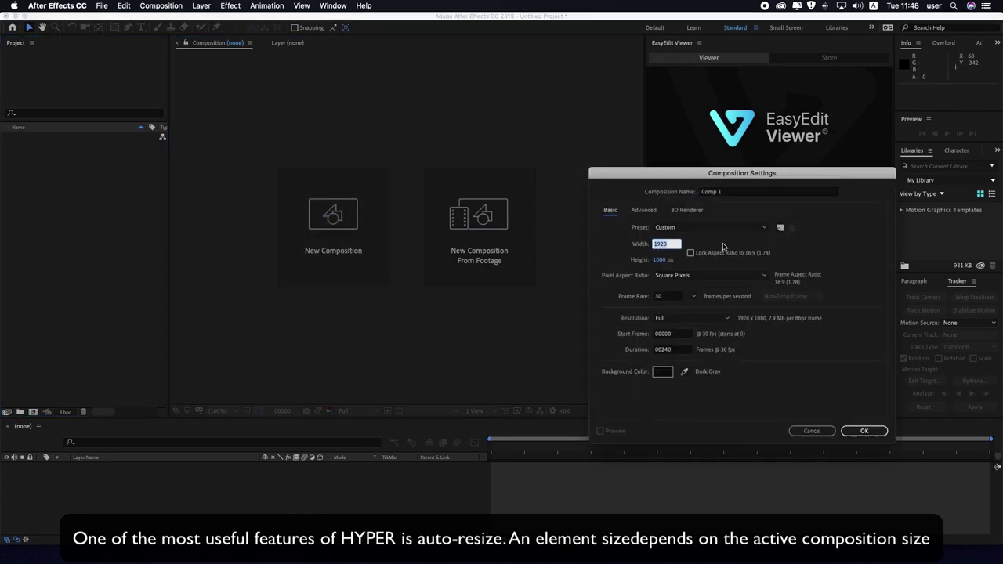
{"action": "type", "text": "1"}
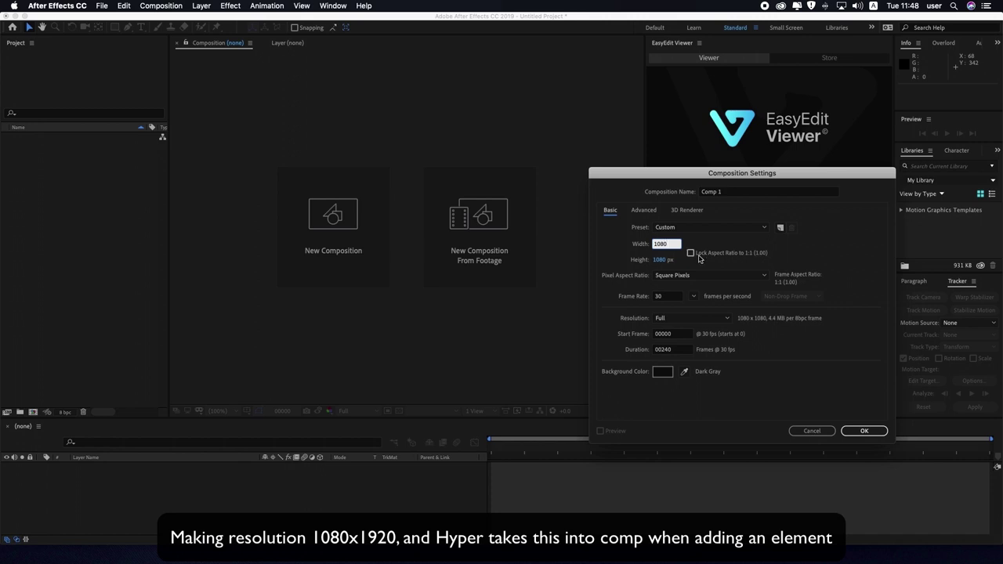
{"action": "type", "text": "1920"}
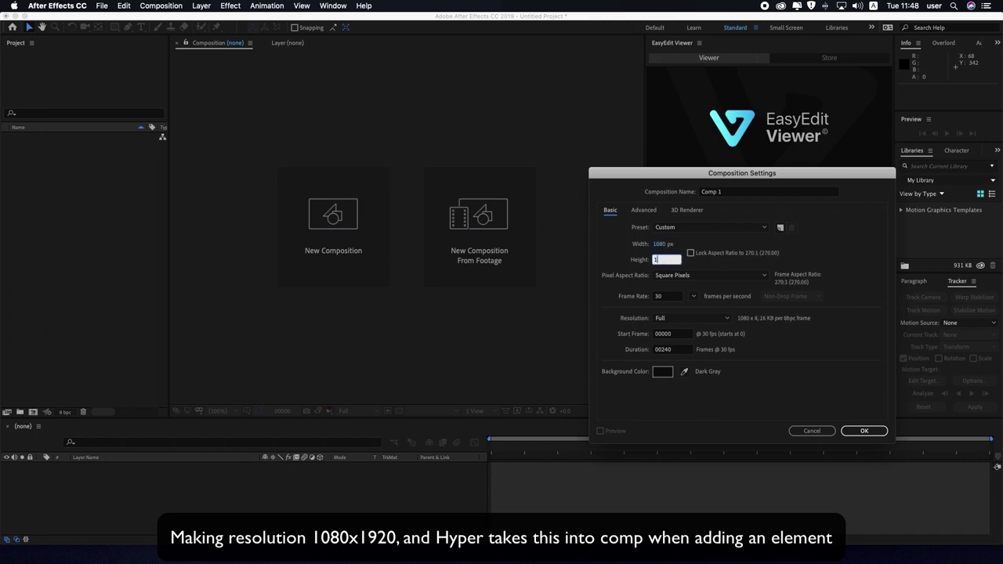
{"action": "left_click", "coordinate": [865, 433]}
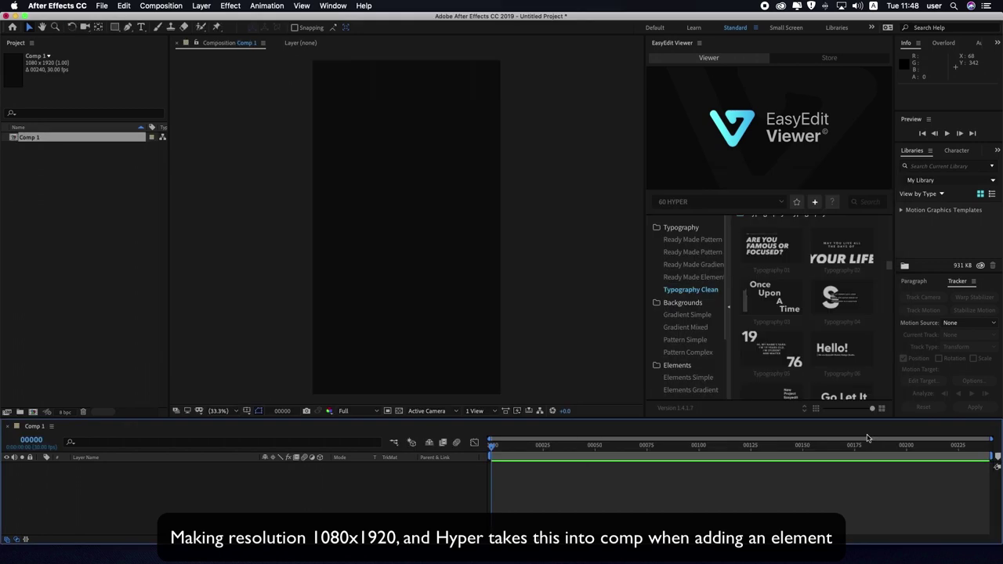
- Open Comp 1 at 100% view and import the Typography 05 preset into it
{"action": "double_click", "coordinate": [67, 137]}
{"action": "key", "text": "slash"}
{"action": "mouse_move", "coordinate": [786, 353]}
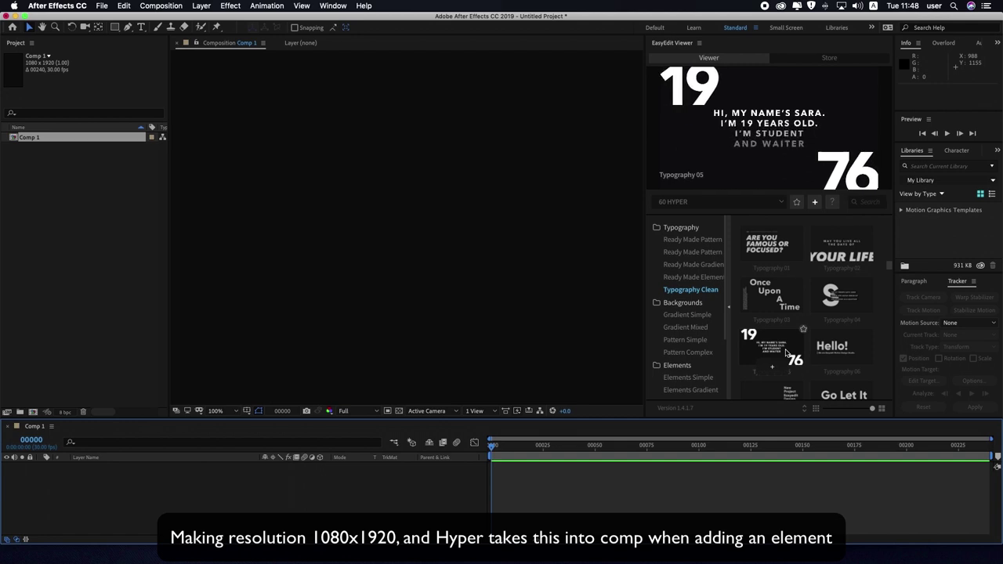
{"action": "left_click", "coordinate": [774, 364]}
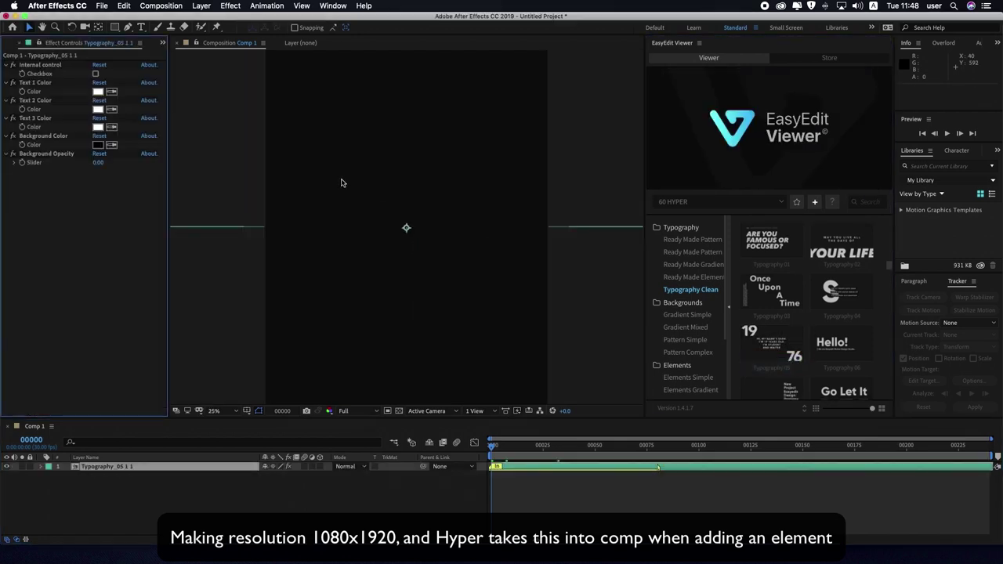
- Scrub and play the timeline to preview the Typography 05 animation
{"action": "left_click_drag", "start_coordinate": [497, 450], "coordinate": [614, 452]}
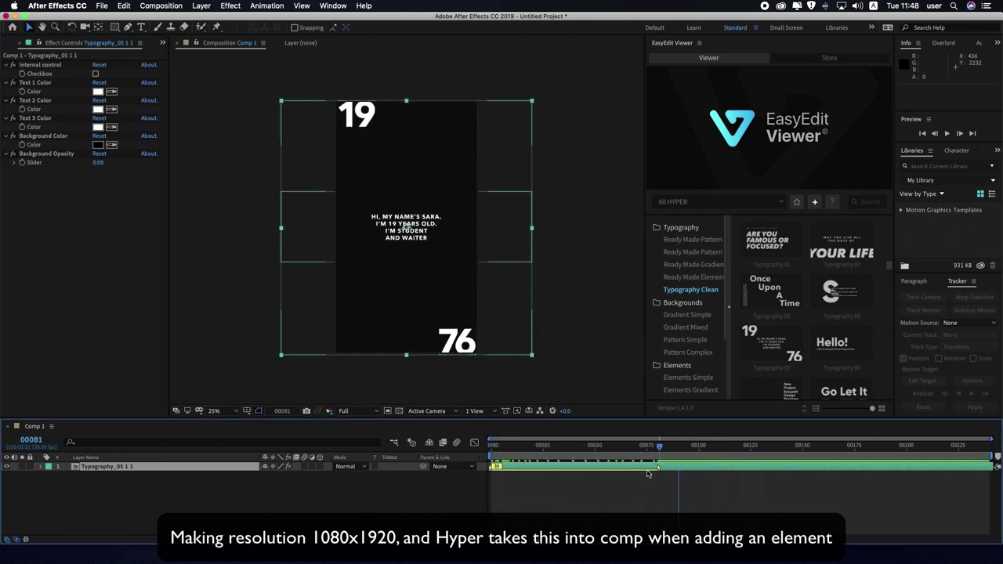
{"action": "left_click_drag", "start_coordinate": [616, 455], "coordinate": [582, 456]}
{"action": "key", "text": "space"}
{"action": "key", "text": "space"}
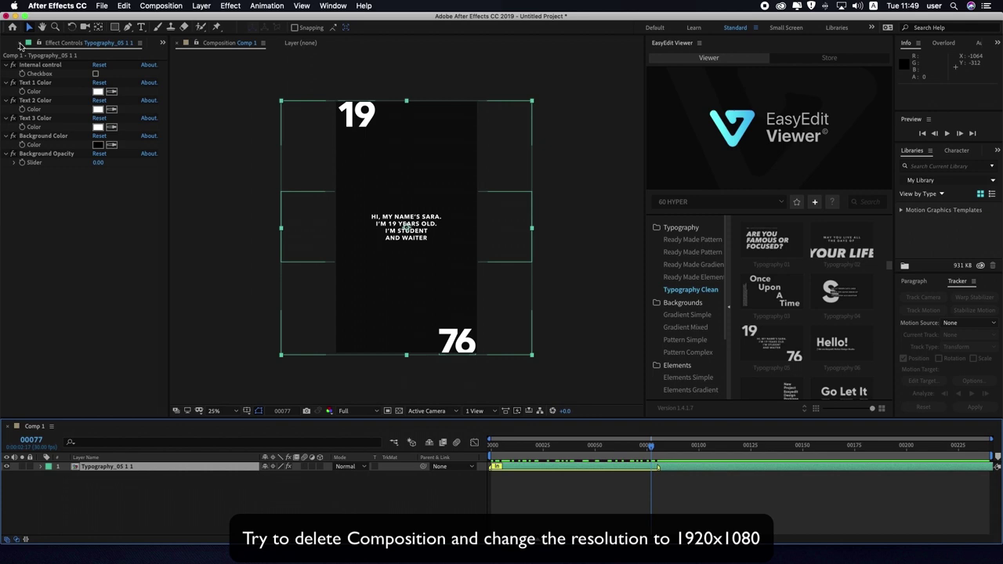
- Delete the imported Typography 05 preset folders and footage from the Project panel
{"action": "left_click", "coordinate": [21, 44]}
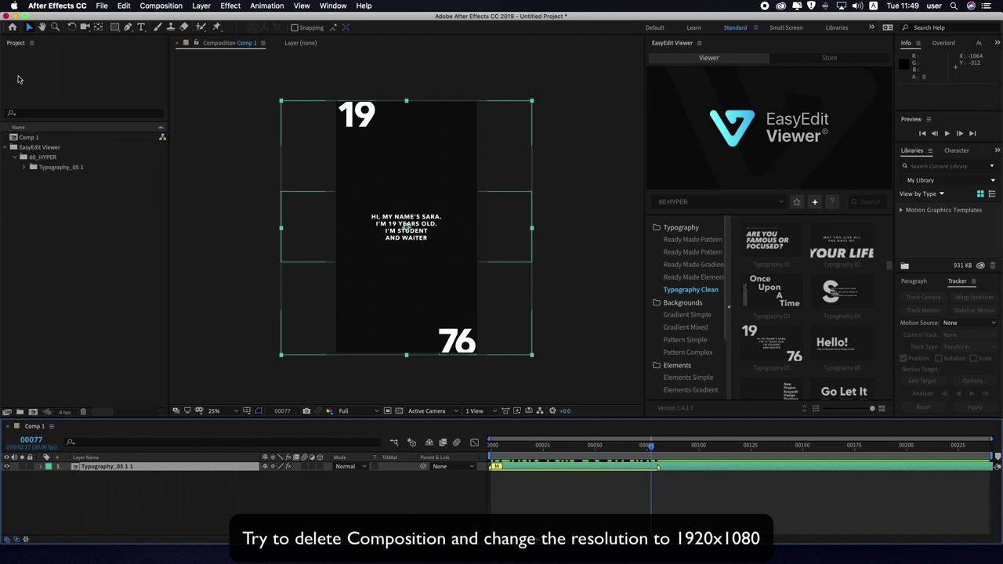
{"action": "left_click_drag", "start_coordinate": [91, 261], "coordinate": [17, 146]}
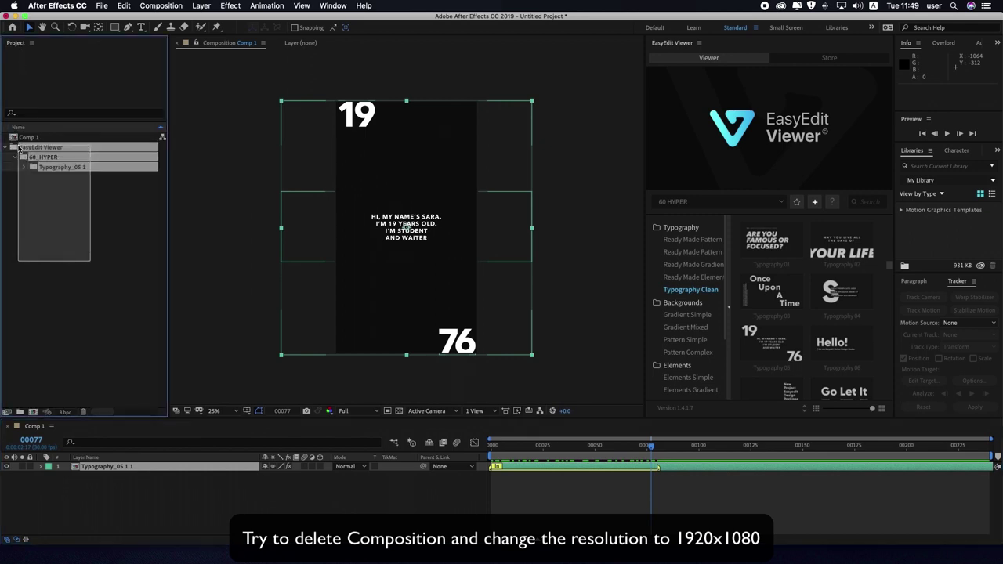
{"action": "key", "text": "Delete"}
{"action": "key", "text": "Return"}
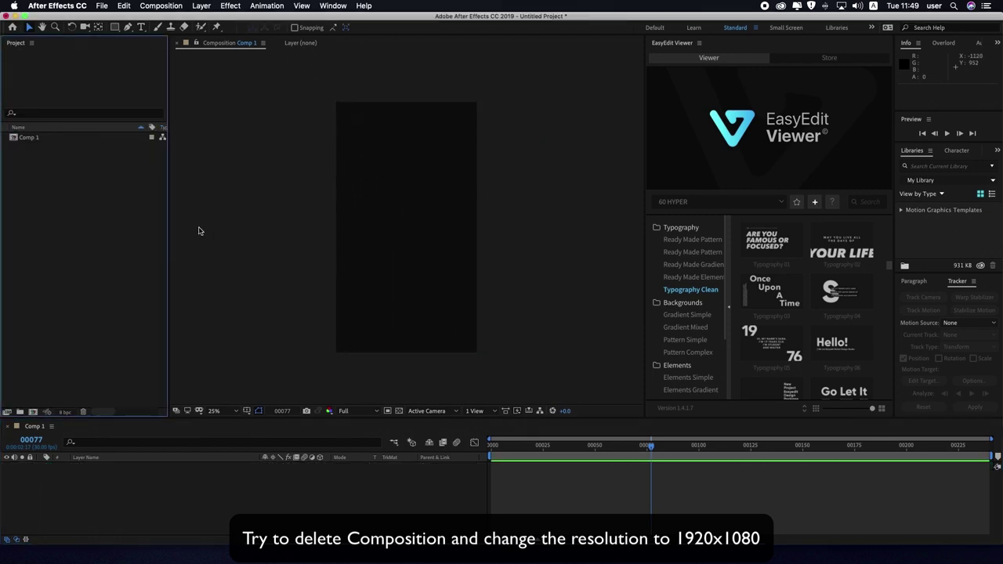
- Resize Comp 1 to 1920 × 1080 in Composition Settings and fit it in the view
{"action": "left_click", "coordinate": [389, 278]}
{"action": "key", "text": "super+k"}
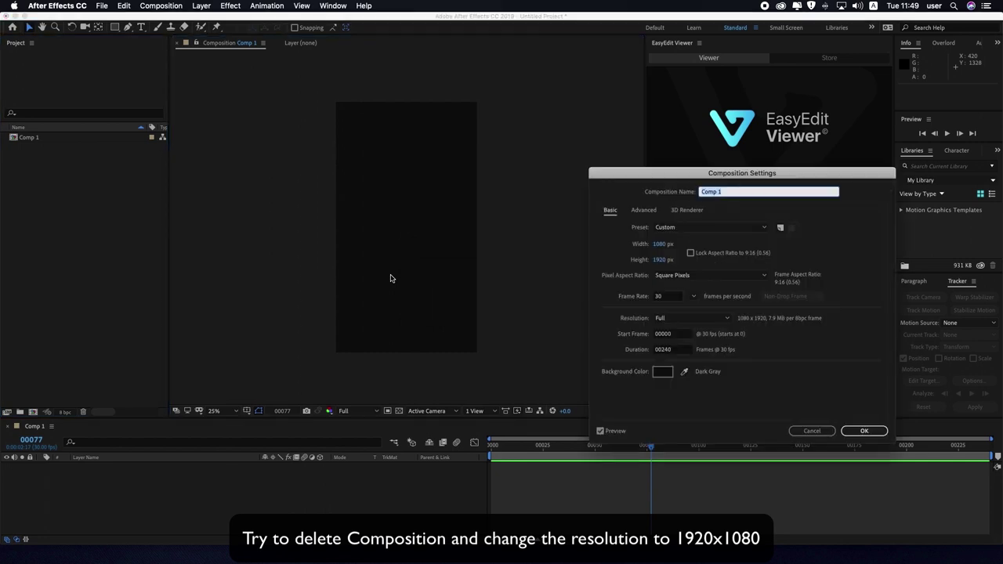
{"action": "left_click", "coordinate": [659, 243]}
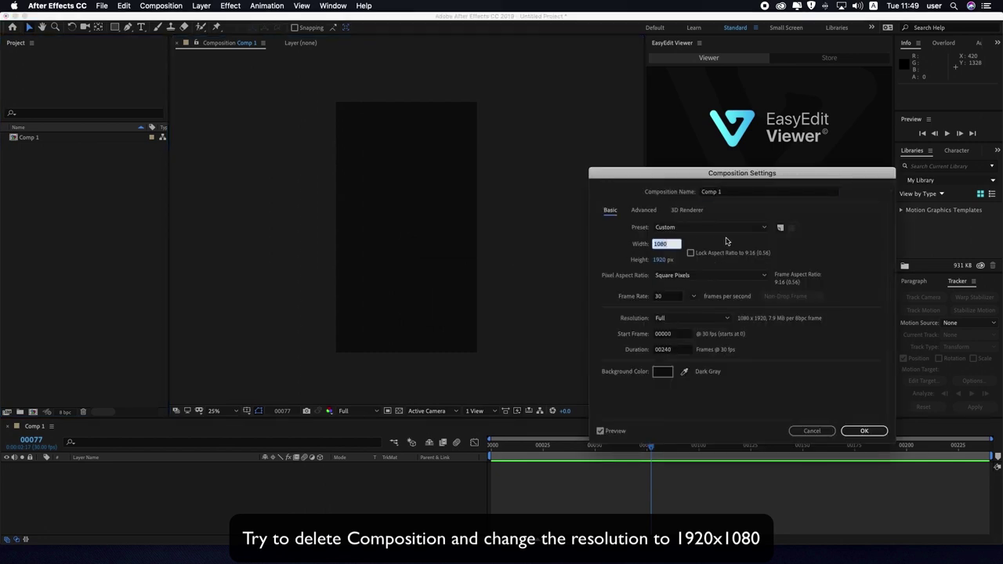
{"action": "type", "text": "1920"}
{"action": "left_click", "coordinate": [662, 260]}
{"action": "type", "text": "1080"}
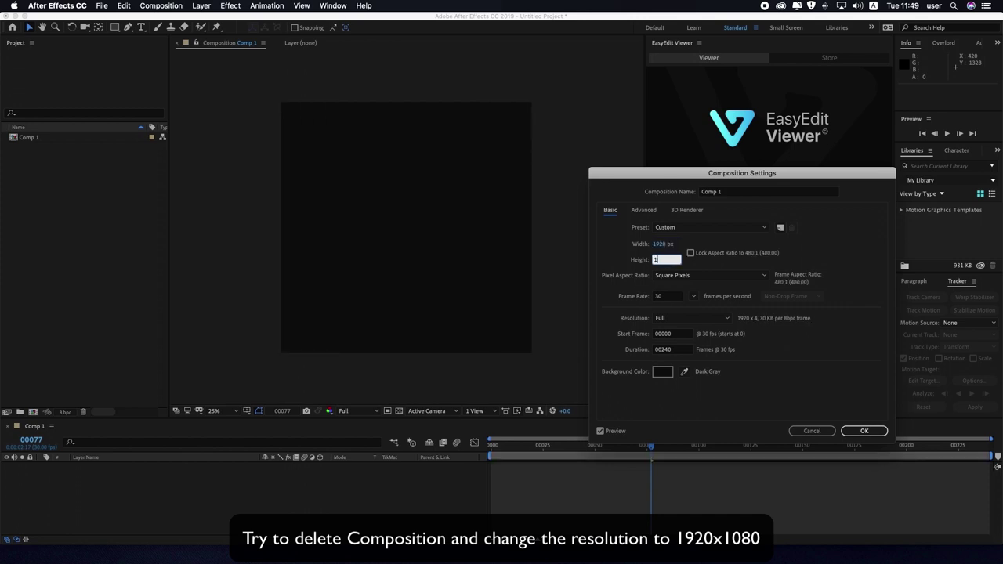
{"action": "key", "text": "Return"}
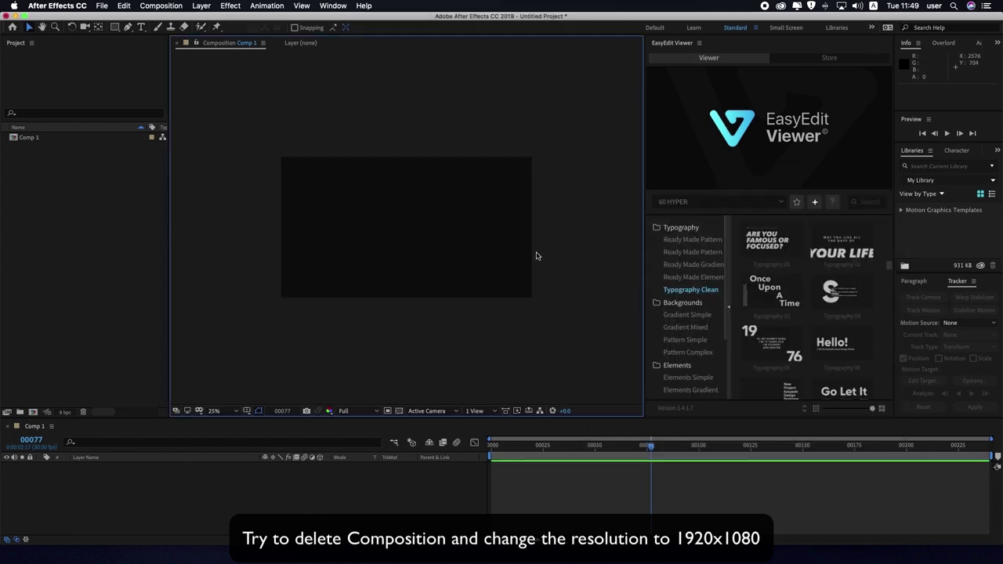
{"action": "left_click", "coordinate": [220, 413]}
{"action": "left_click", "coordinate": [252, 240]}
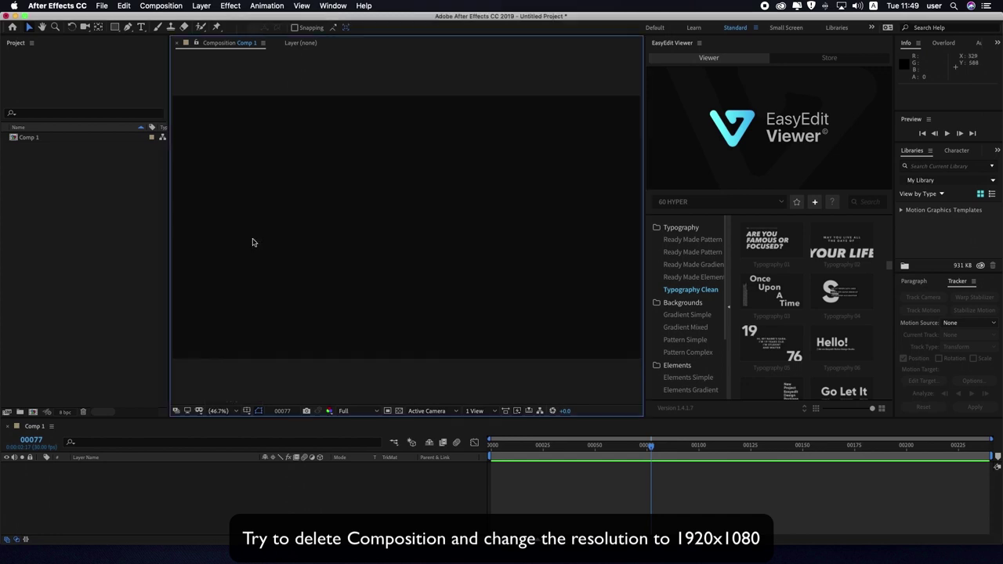
{"action": "left_click", "coordinate": [29, 137]}
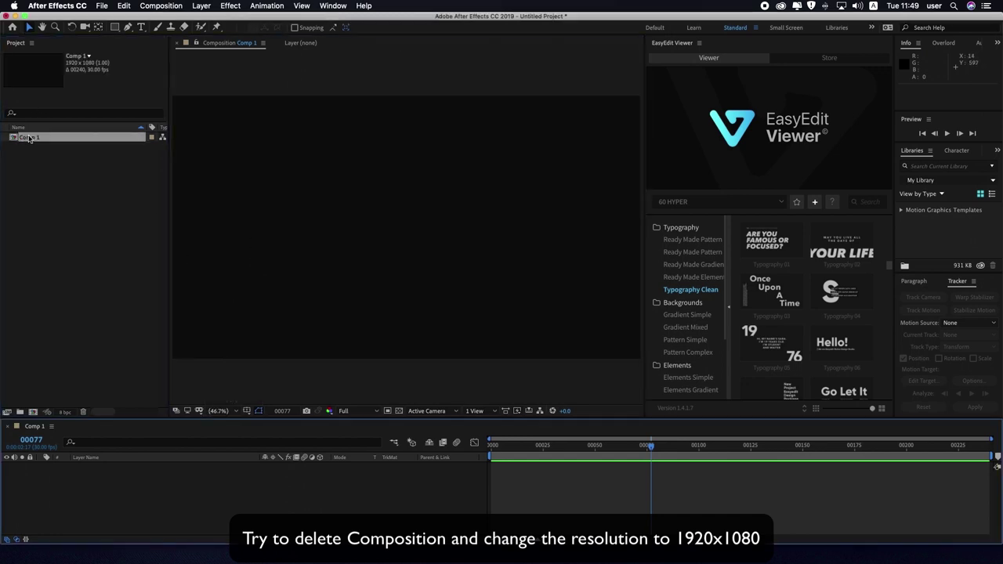
- Import the Typography 05 '19 … 76' scene and preview its animation zoomed out
{"action": "left_click", "coordinate": [771, 362]}
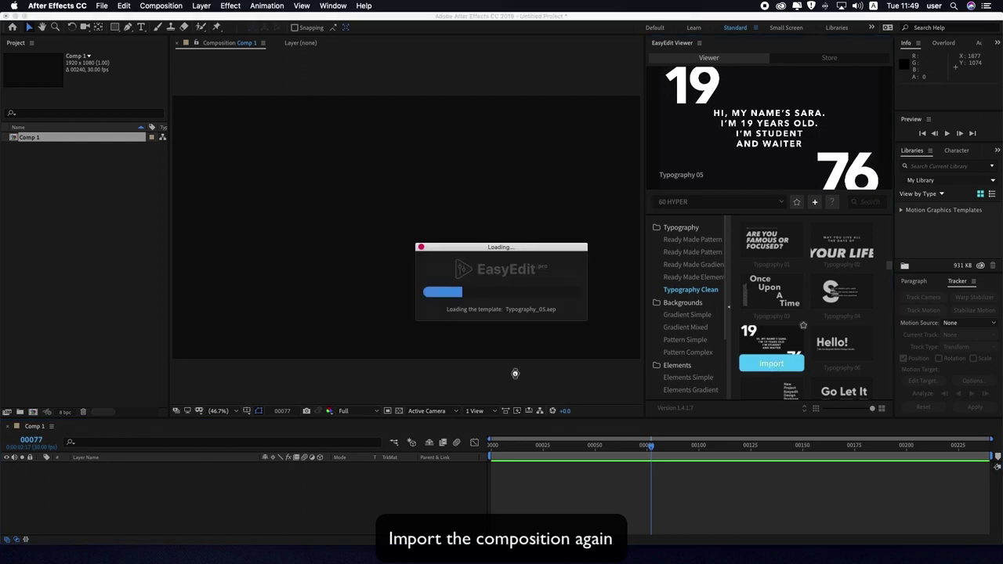
{"action": "left_click_drag", "start_coordinate": [699, 451], "coordinate": [864, 453]}
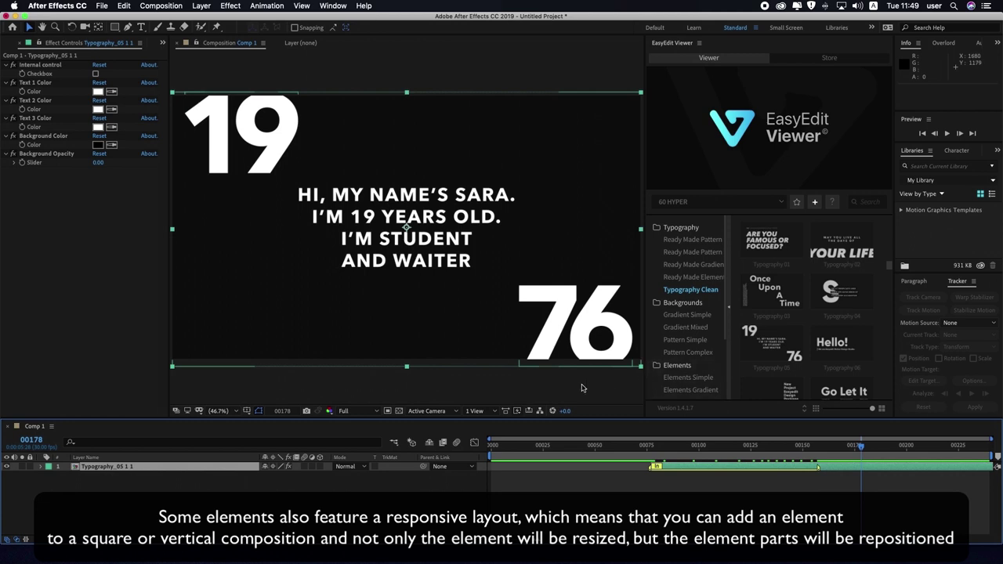
{"action": "key", "text": "comma"}
{"action": "key", "text": "comma"}
{"action": "left_click_drag", "start_coordinate": [873, 446], "coordinate": [723, 446]}
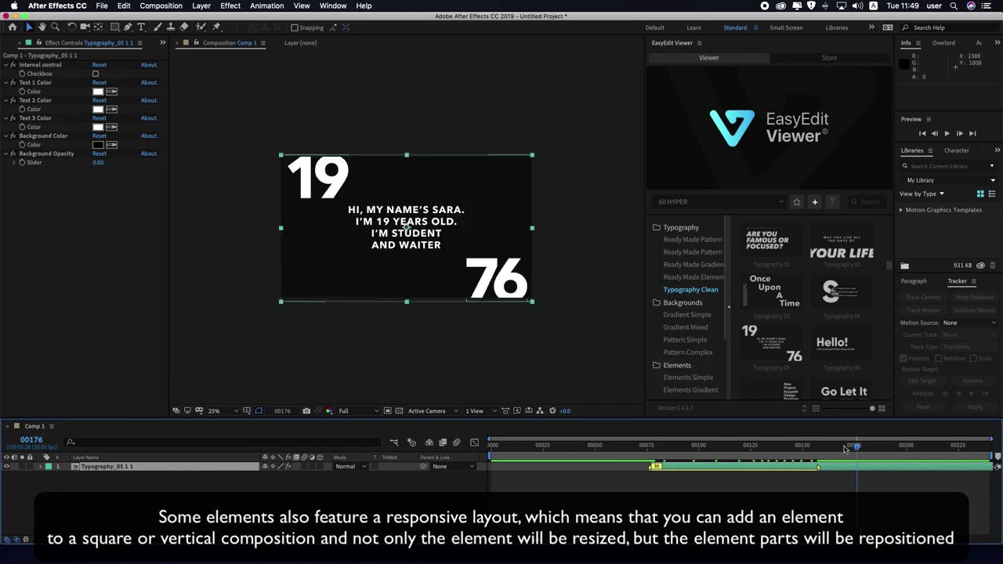
{"action": "key", "text": "k"}
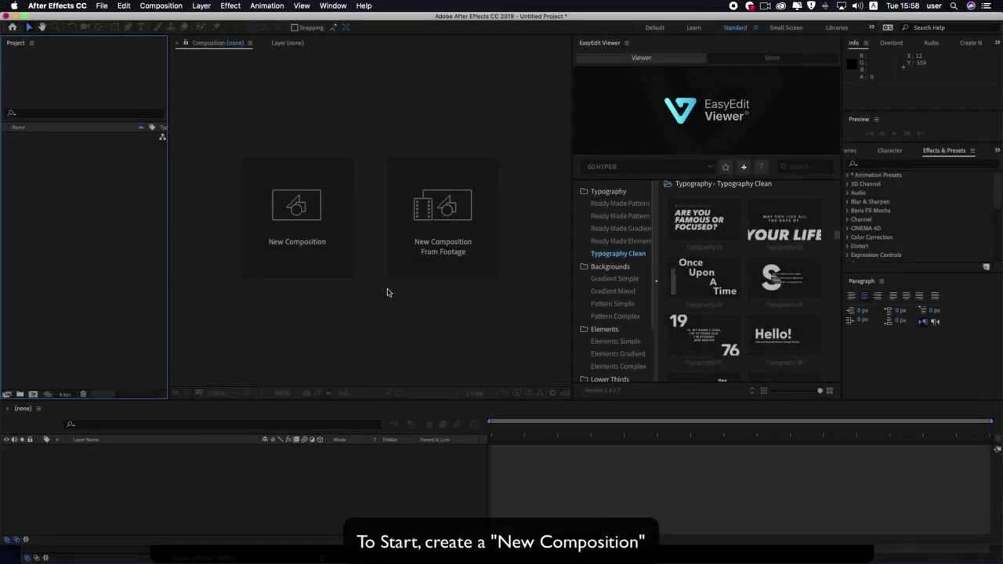
- Create a new Comp 1 at 1920×1080, 30 fps, with the default settings
{"action": "left_click", "coordinate": [279, 239]}
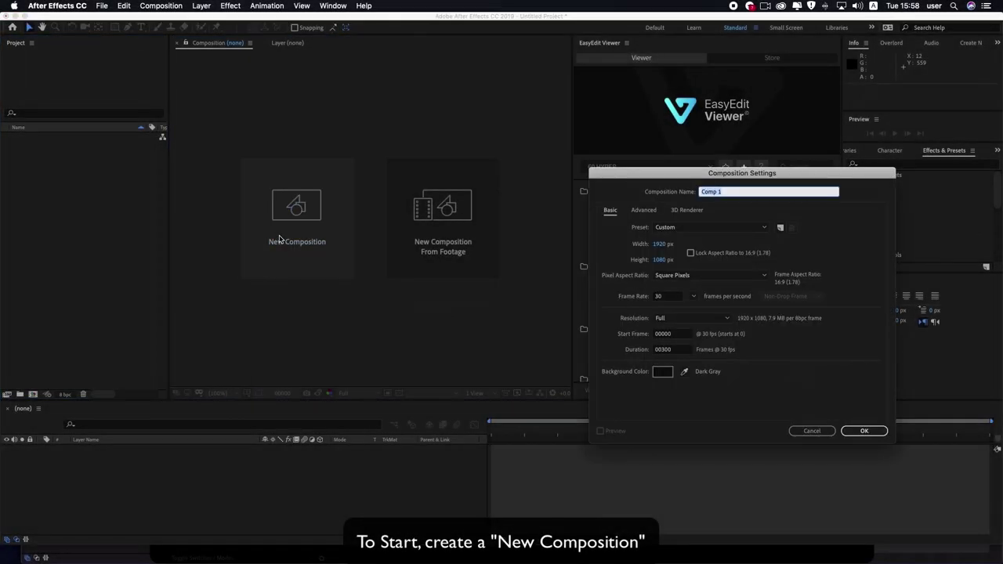
{"action": "left_click", "coordinate": [854, 430]}
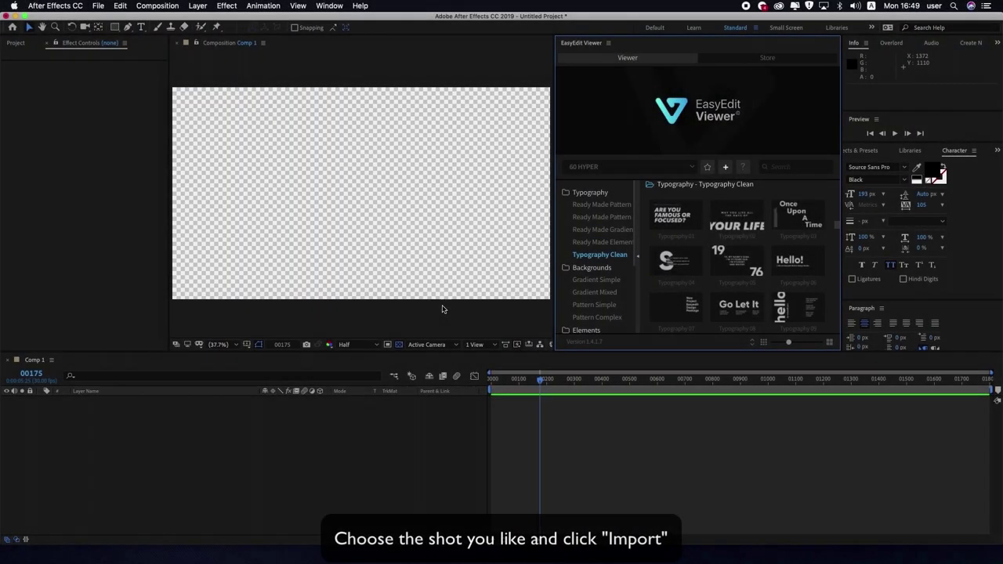
- Import the Typography 06 'Hello!' scene into Comp 1 and preview it to frame 00134
{"action": "mouse_move", "coordinate": [690, 214]}
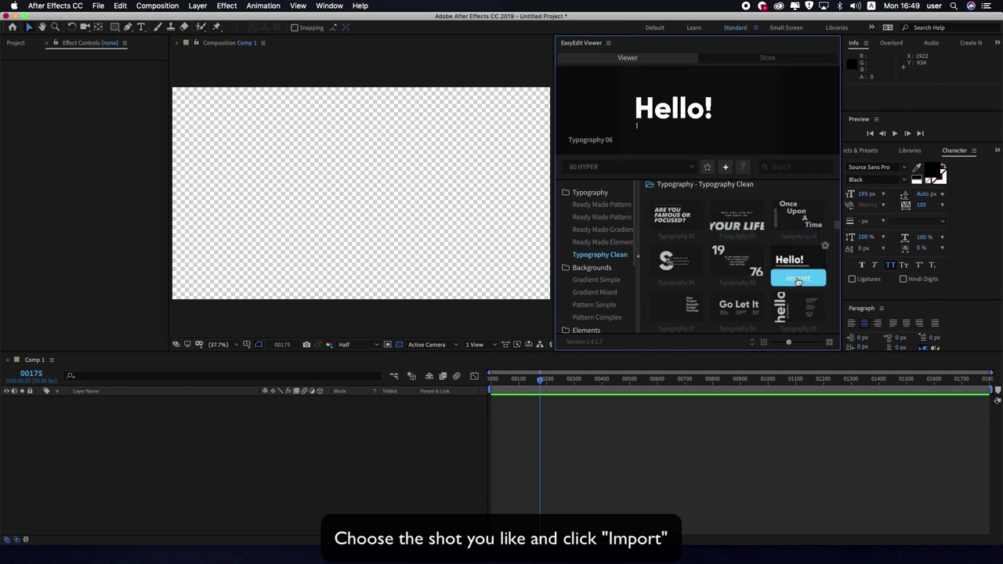
{"action": "left_click", "coordinate": [798, 280]}
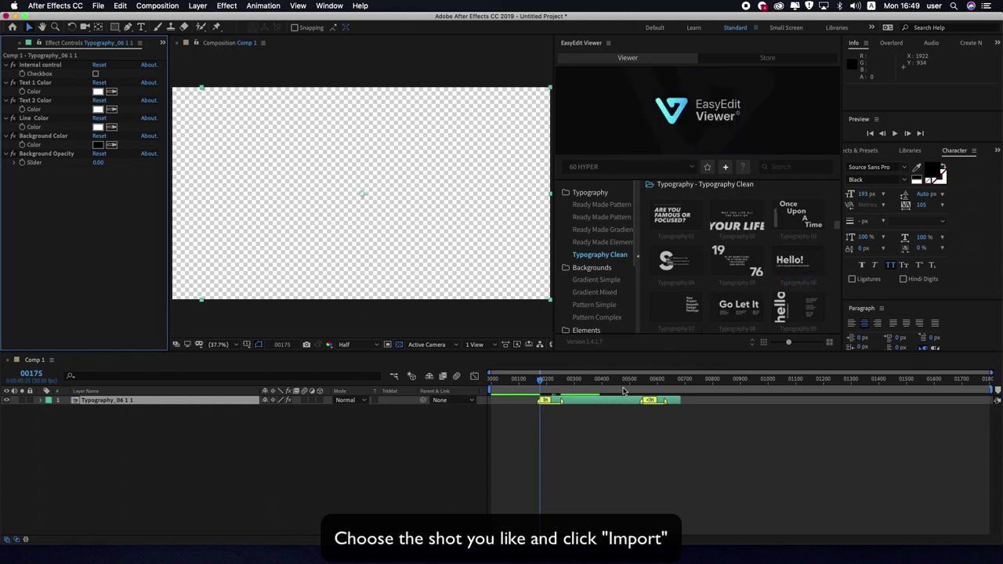
{"action": "mouse_move", "coordinate": [539, 392]}
{"action": "left_mouse_down"}
{"action": "mouse_move", "coordinate": [591, 380]}
{"action": "mouse_move", "coordinate": [547, 402]}
{"action": "mouse_move", "coordinate": [528, 383]}
{"action": "left_mouse_up"}
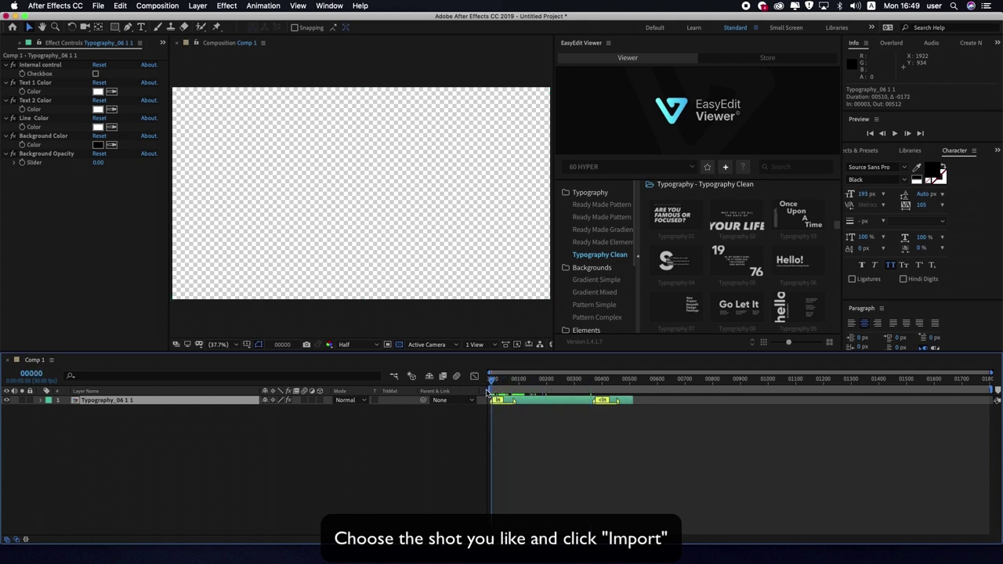
{"action": "left_click", "coordinate": [528, 383]}
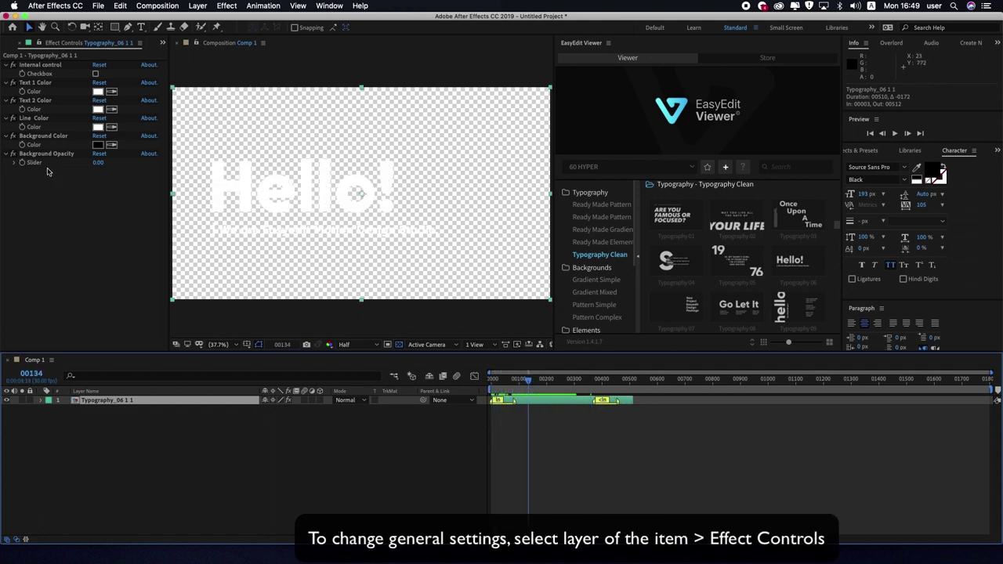
- Set Background Opacity to 35 and the Text 1 headline colour to black (000000)
{"action": "left_click_drag", "start_coordinate": [98, 162], "coordinate": [112, 159]}
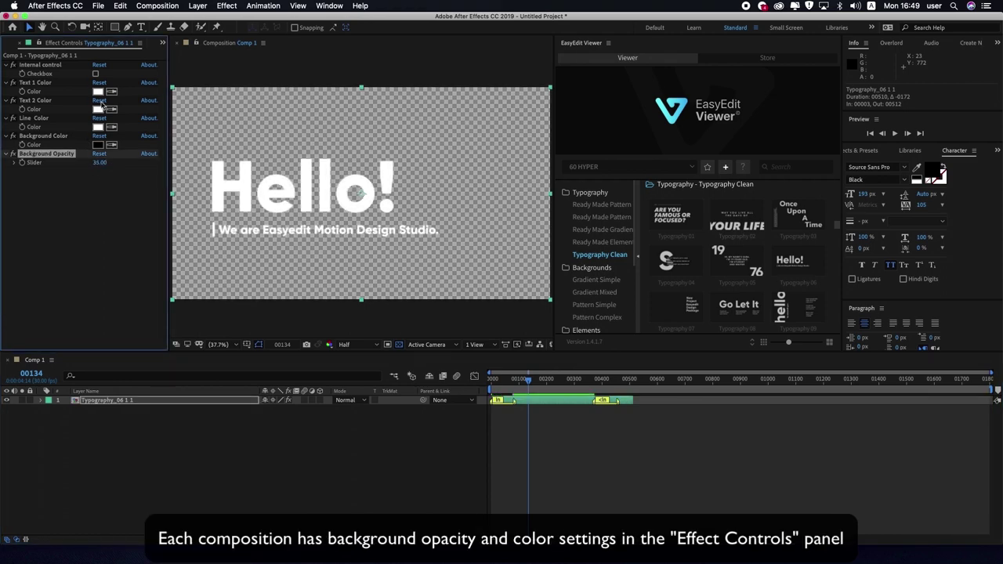
{"action": "left_click", "coordinate": [98, 92]}
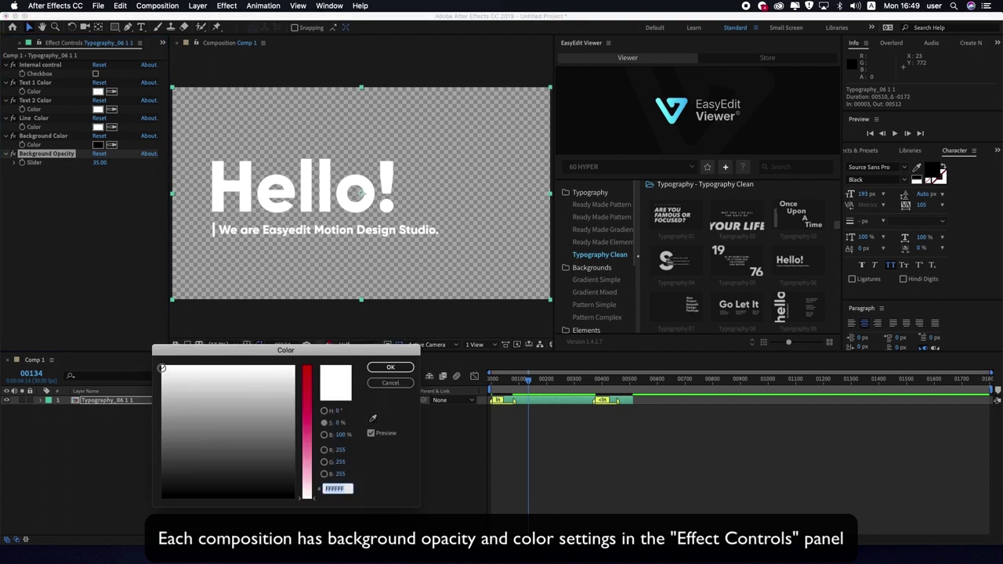
{"action": "left_click_drag", "start_coordinate": [161, 369], "coordinate": [128, 507]}
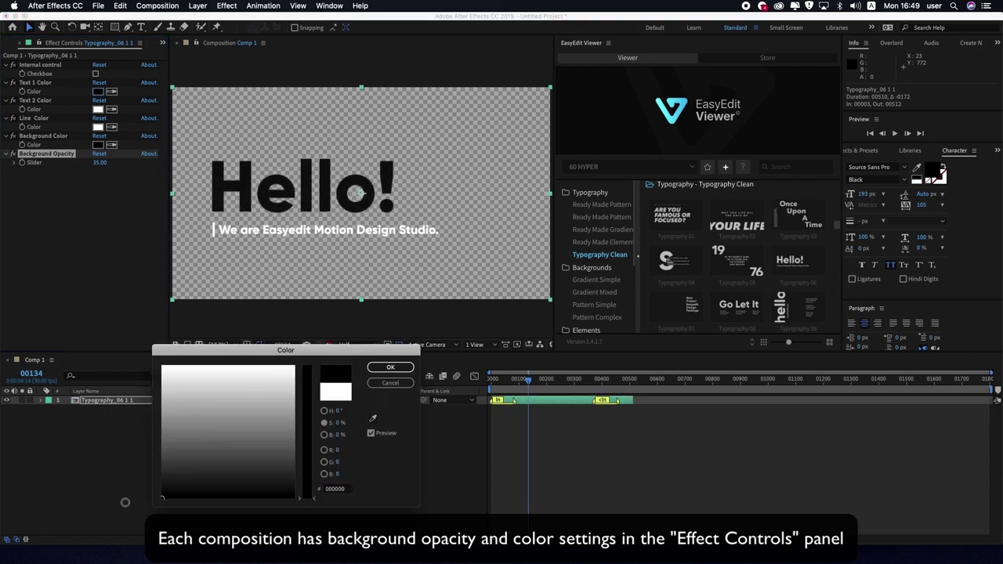
{"action": "left_click", "coordinate": [391, 366]}
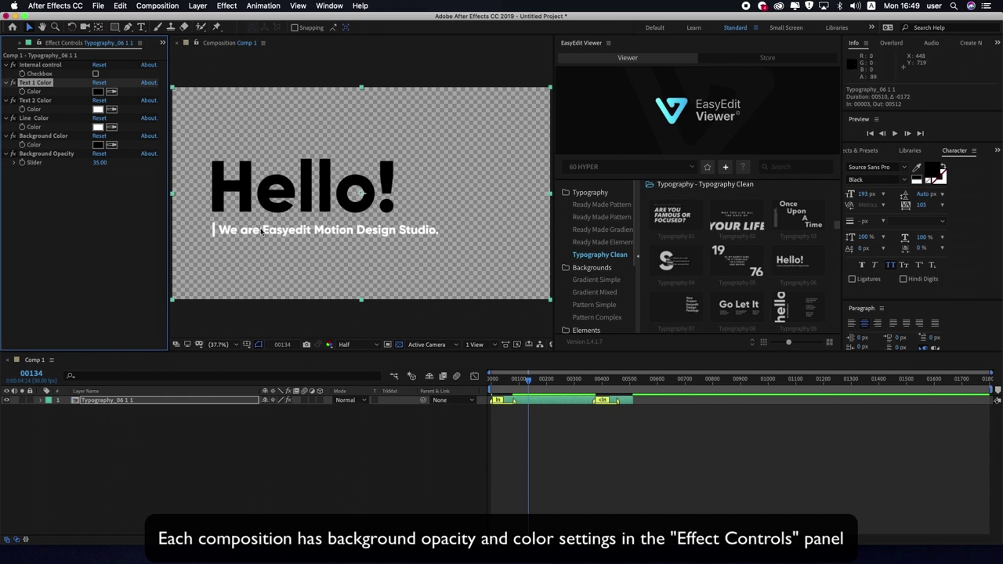
{"action": "left_click_drag", "start_coordinate": [529, 380], "coordinate": [513, 379]}
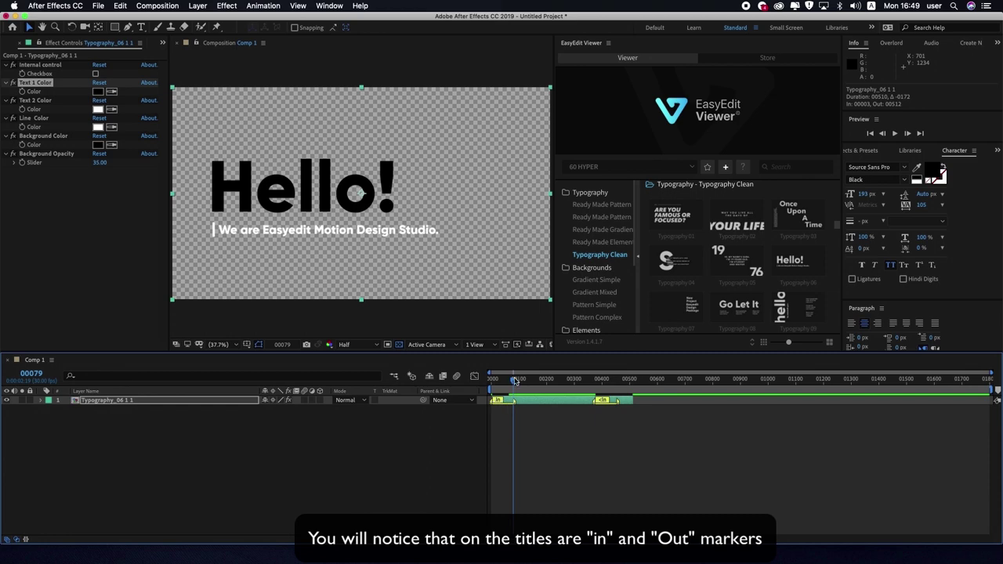
- Move the out-animation marker earlier, check the timing, and open the Typography_06 1 1 precomp
{"action": "left_click_drag", "start_coordinate": [515, 381], "coordinate": [515, 379]}
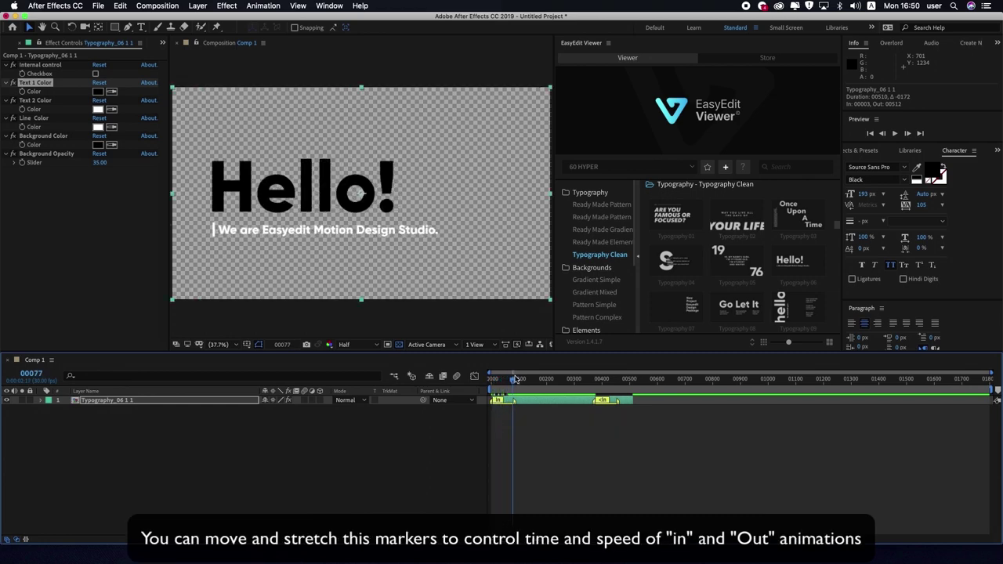
{"action": "mouse_move", "coordinate": [514, 401]}
{"action": "left_mouse_down"}
{"action": "mouse_move", "coordinate": [502, 386]}
{"action": "mouse_move", "coordinate": [549, 378]}
{"action": "left_mouse_up"}
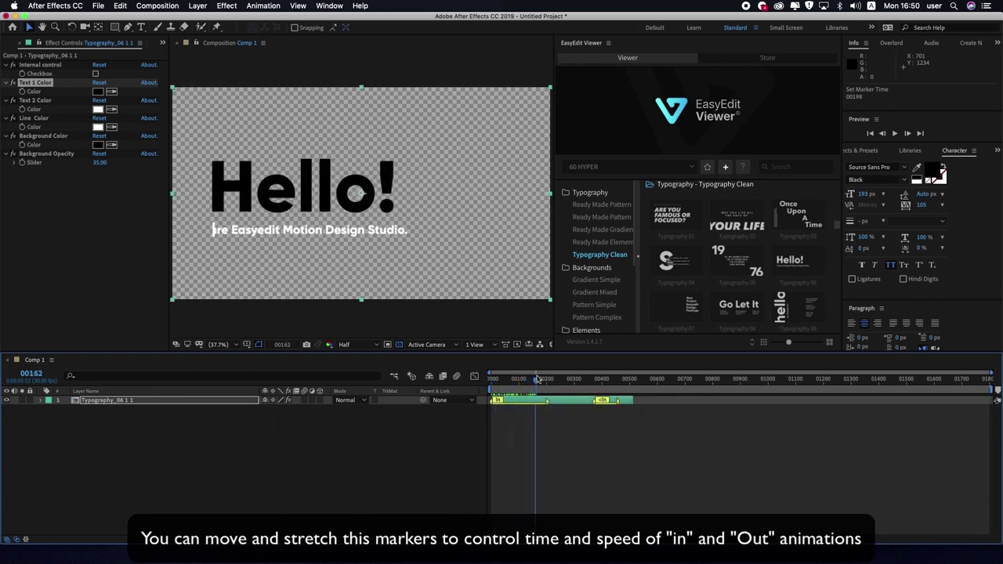
{"action": "left_click_drag", "start_coordinate": [548, 379], "coordinate": [546, 380]}
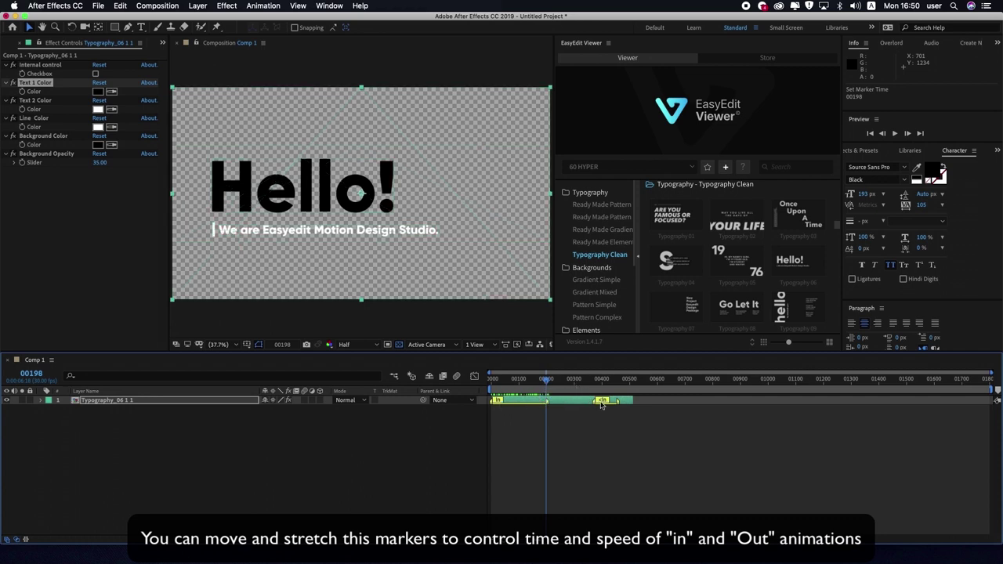
{"action": "mouse_move", "coordinate": [592, 382]}
{"action": "left_mouse_down"}
{"action": "mouse_move", "coordinate": [616, 383]}
{"action": "mouse_move", "coordinate": [600, 381]}
{"action": "mouse_move", "coordinate": [592, 403]}
{"action": "left_mouse_up"}
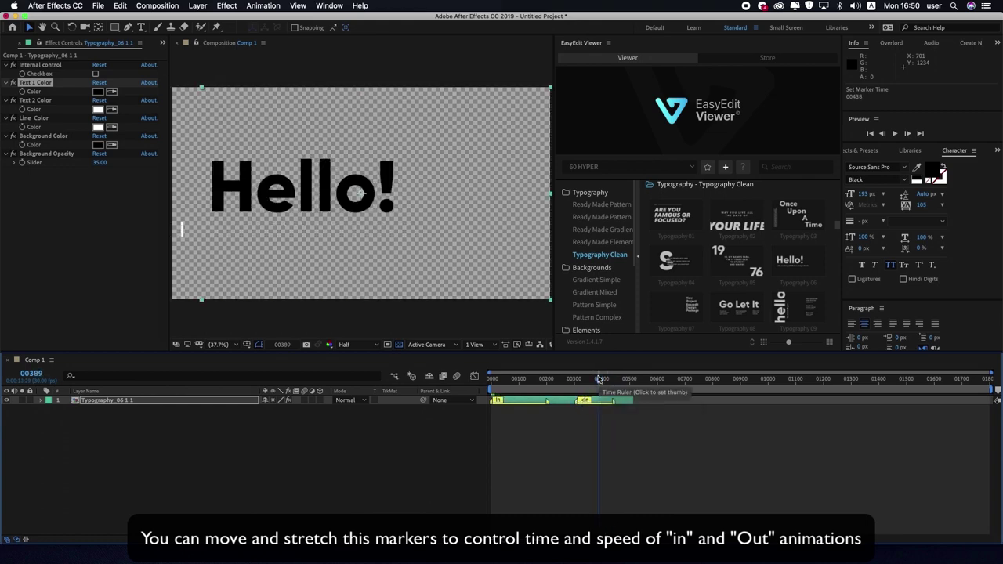
{"action": "mouse_move", "coordinate": [600, 380]}
{"action": "left_mouse_down"}
{"action": "mouse_move", "coordinate": [579, 382]}
{"action": "mouse_move", "coordinate": [622, 381]}
{"action": "mouse_move", "coordinate": [563, 382]}
{"action": "left_mouse_up"}
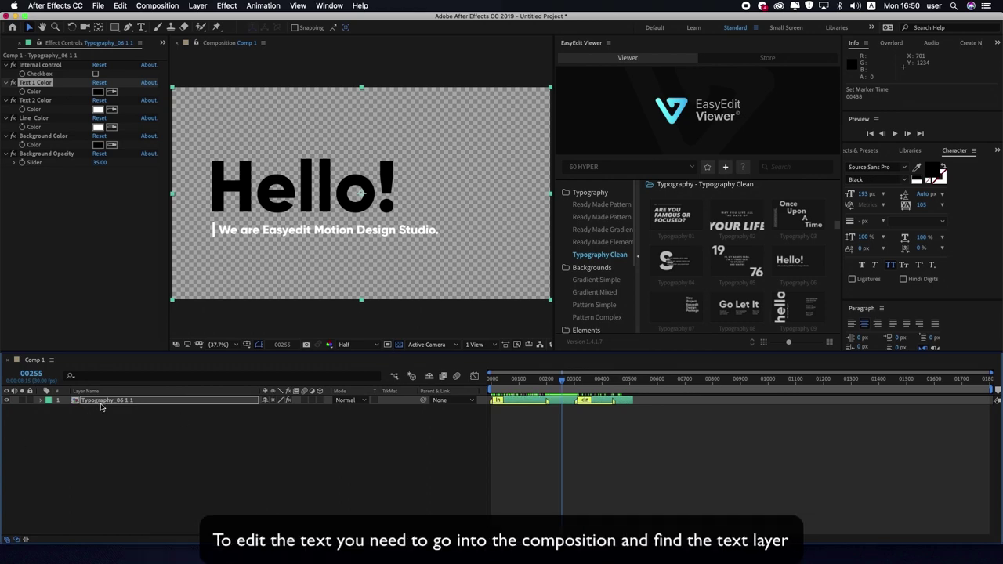
{"action": "double_click", "coordinate": [101, 402]}
- Change the Text 1 headline to 'HEY!!!' and replay it in Comp 1
{"action": "left_click", "coordinate": [85, 419]}
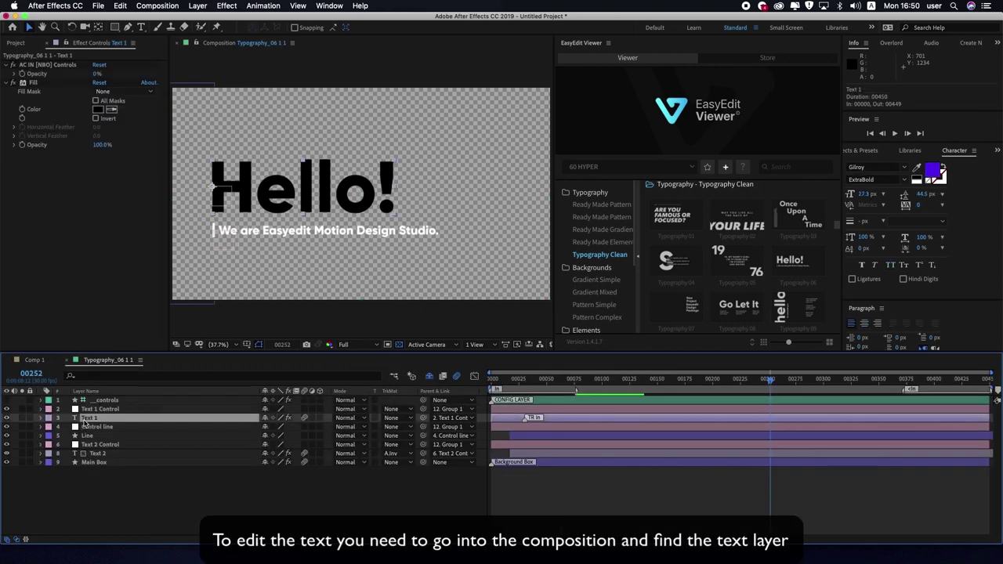
{"action": "double_click", "coordinate": [90, 419]}
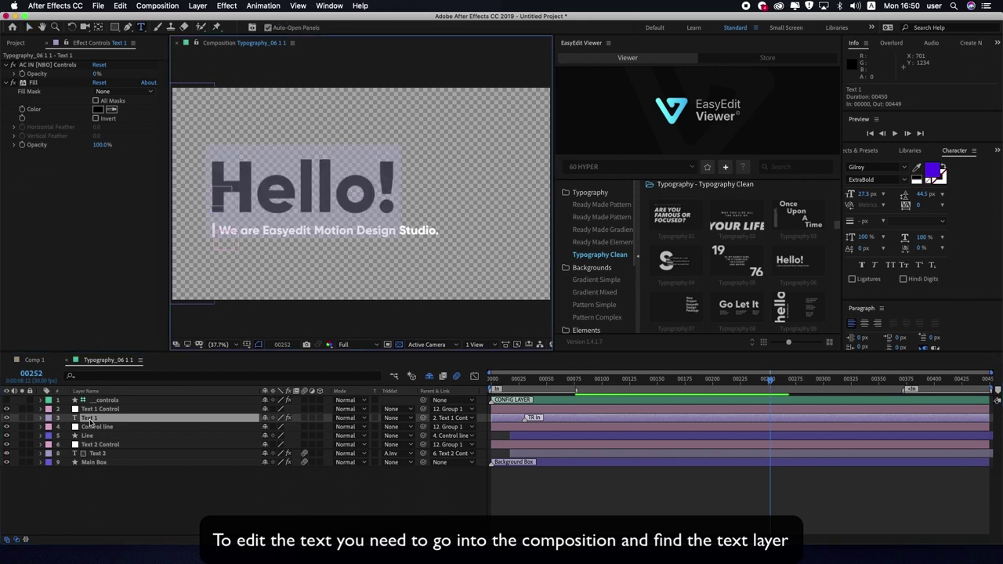
{"action": "type", "text": "HEY!"}
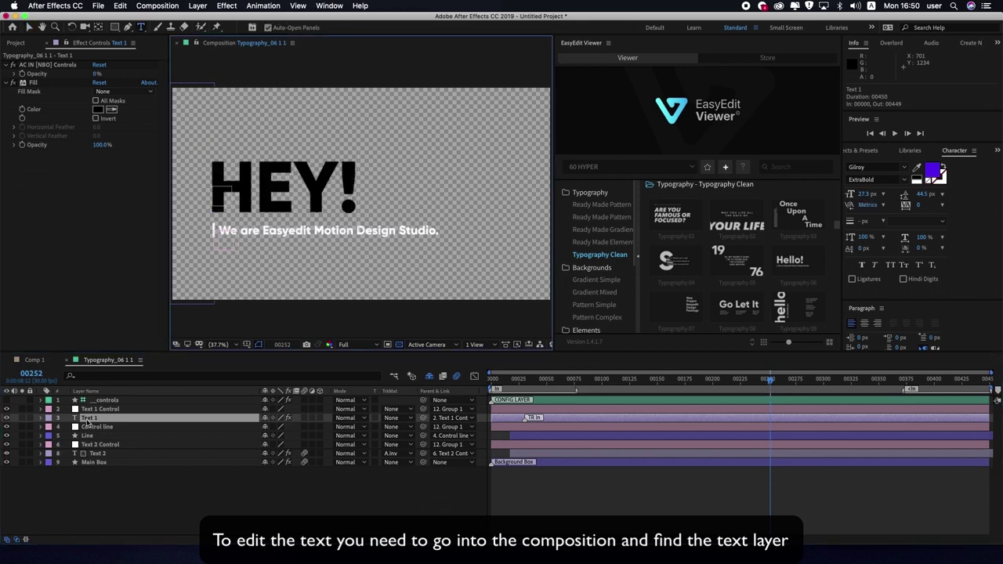
{"action": "type", "text": "!!"}
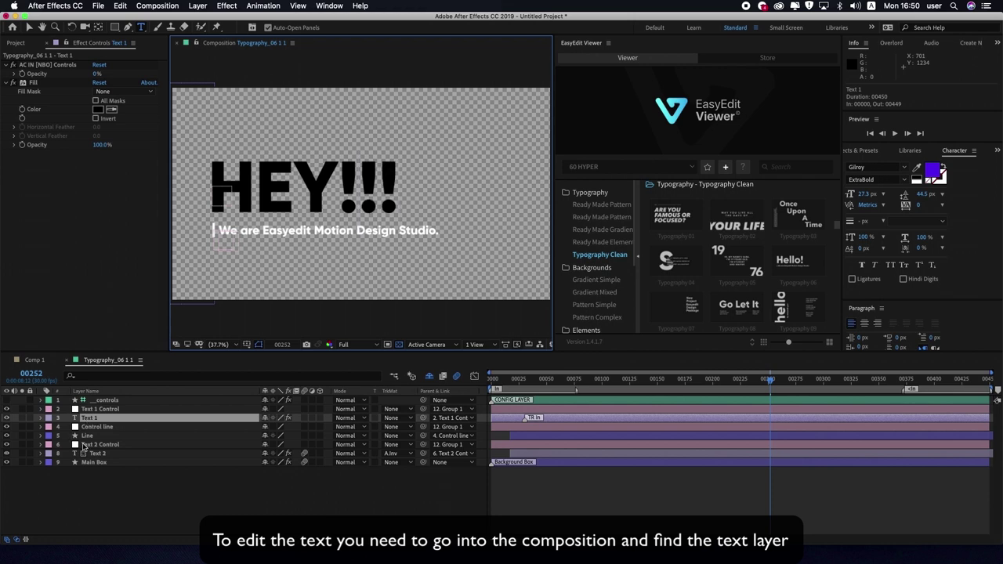
{"action": "left_click", "coordinate": [62, 382]}
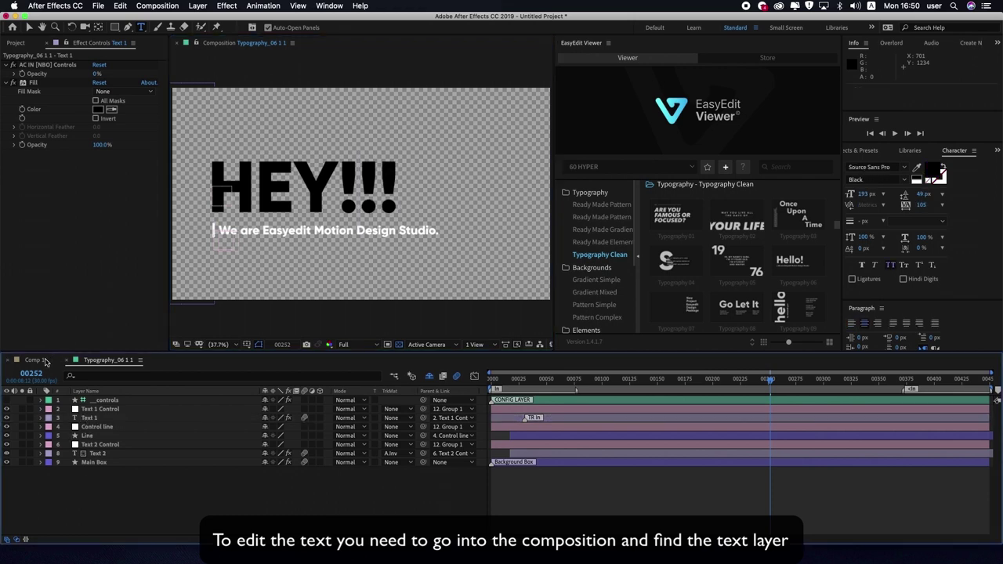
{"action": "left_click", "coordinate": [44, 362]}
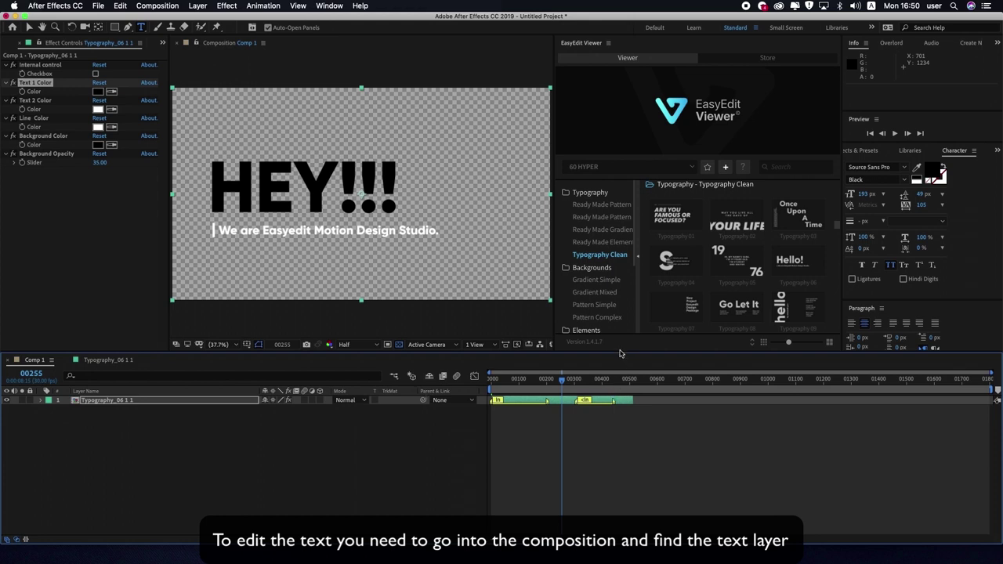
{"action": "mouse_move", "coordinate": [561, 384]}
{"action": "left_mouse_down"}
{"action": "mouse_move", "coordinate": [494, 393]}
{"action": "mouse_move", "coordinate": [568, 414]}
{"action": "left_mouse_up"}
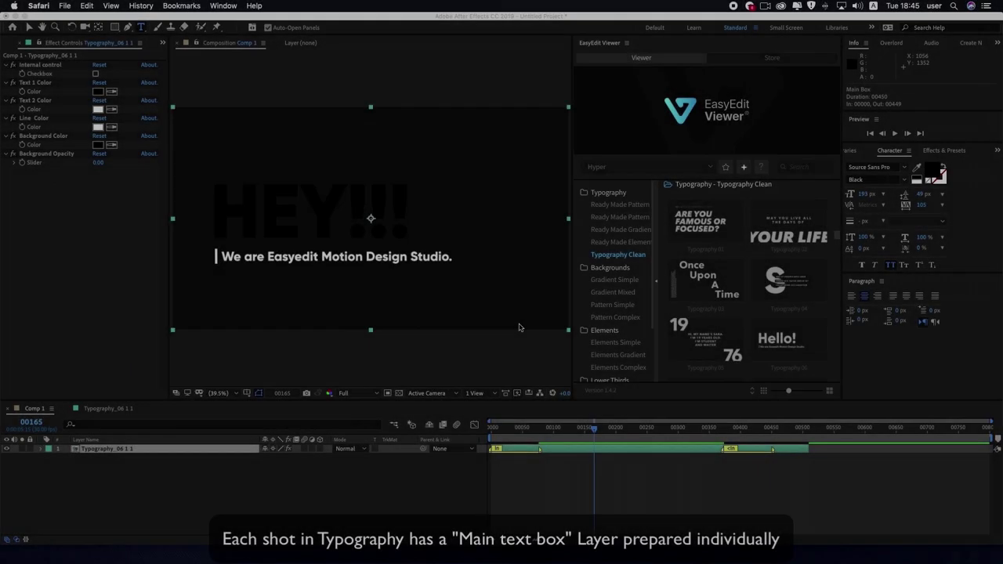
- In the reopened precomp, raise the Main Box opacity; try a grey box colour, then cancel
{"action": "double_click", "coordinate": [98, 450]}
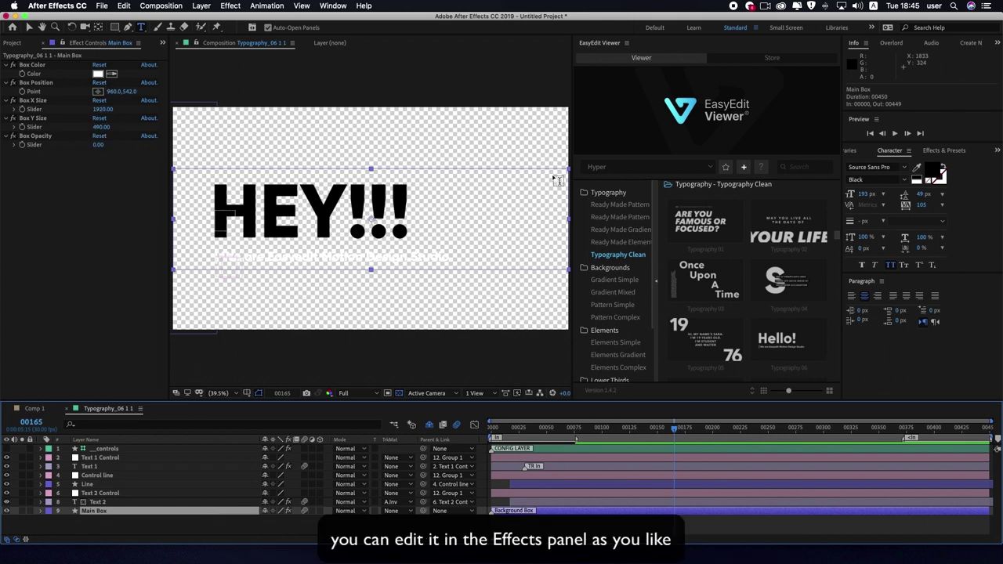
{"action": "left_click", "coordinate": [31, 28]}
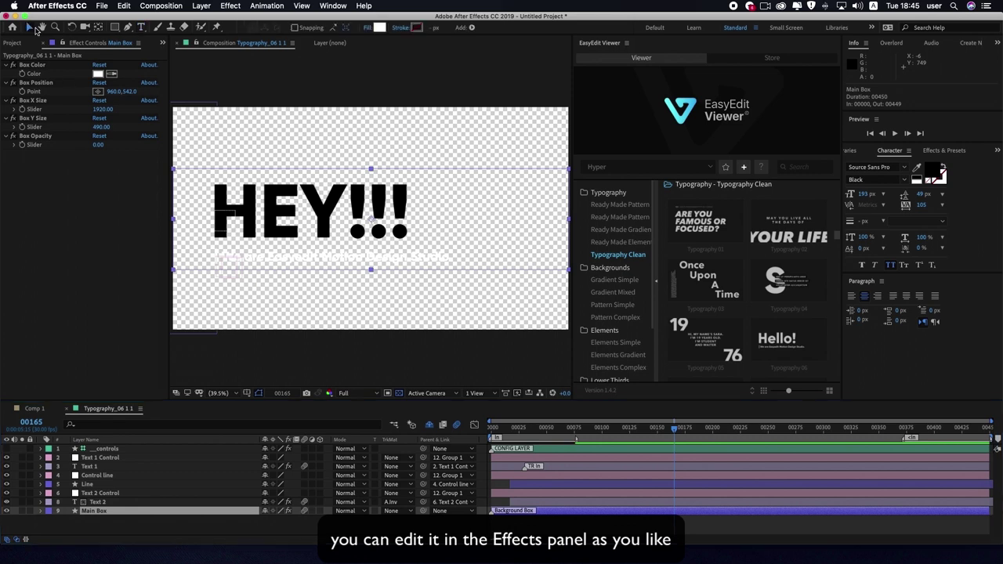
{"action": "mouse_move", "coordinate": [98, 147]}
{"action": "left_mouse_down"}
{"action": "mouse_move", "coordinate": [122, 147]}
{"action": "mouse_move", "coordinate": [109, 161]}
{"action": "mouse_move", "coordinate": [81, 149]}
{"action": "mouse_move", "coordinate": [96, 149]}
{"action": "mouse_move", "coordinate": [101, 127]}
{"action": "mouse_move", "coordinate": [53, 123]}
{"action": "left_mouse_up"}
{"action": "left_click", "coordinate": [399, 393]}
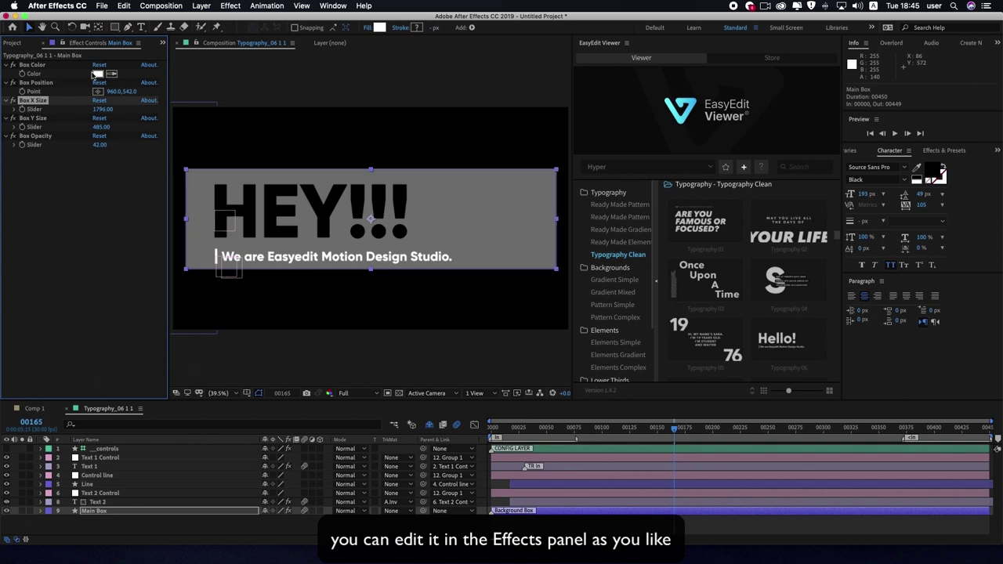
{"action": "left_click", "coordinate": [98, 74]}
{"action": "left_click_drag", "start_coordinate": [197, 413], "coordinate": [227, 384]}
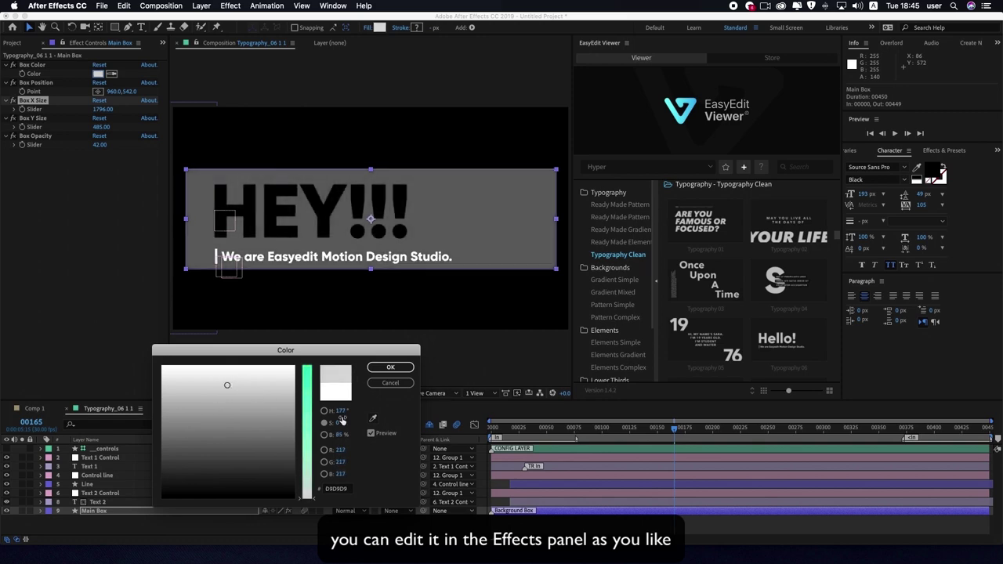
{"action": "left_click", "coordinate": [393, 384]}
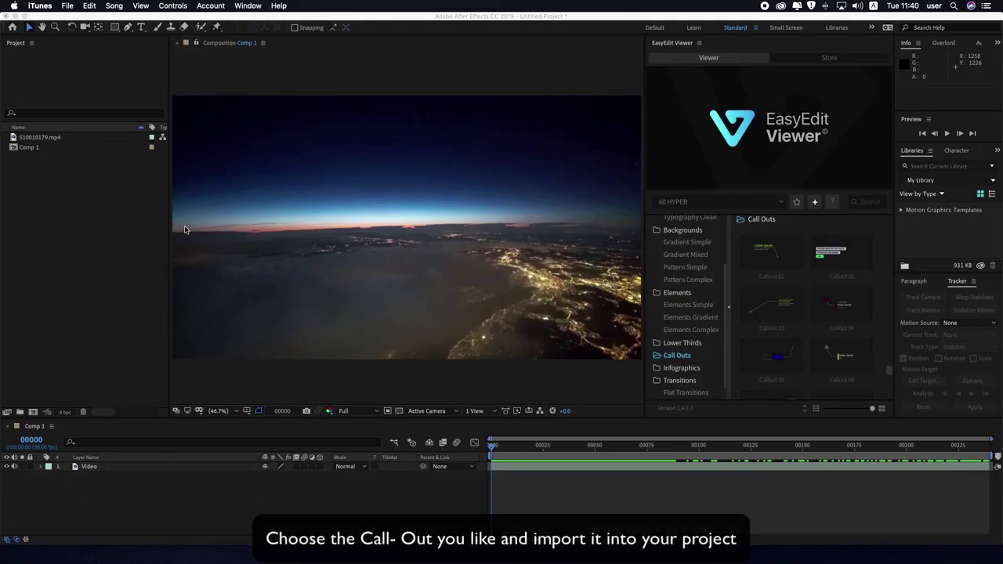
- Import the Callout 01 preset into Comp 1 and preview it over the city video
{"action": "left_click", "coordinate": [55, 151]}
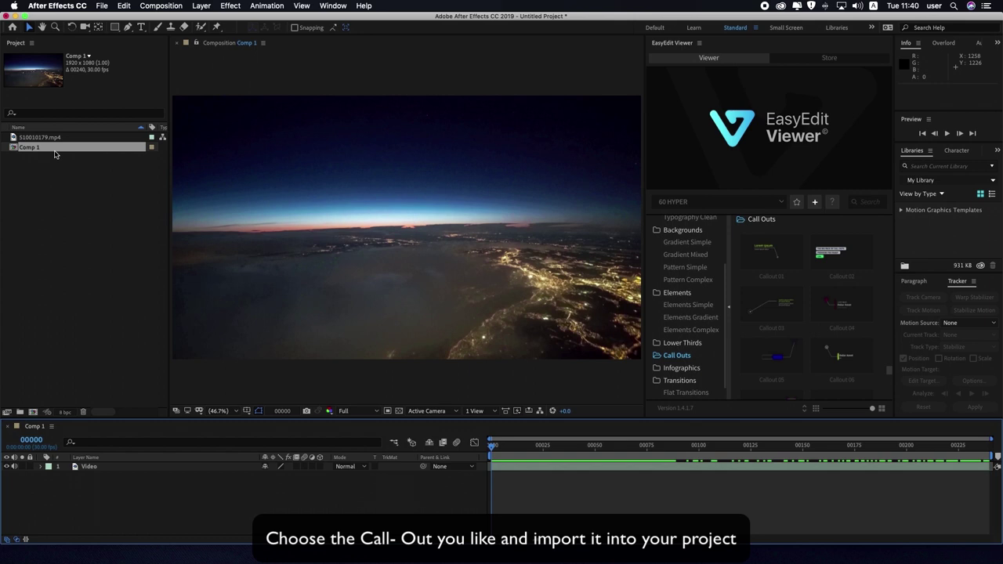
{"action": "mouse_move", "coordinate": [757, 252]}
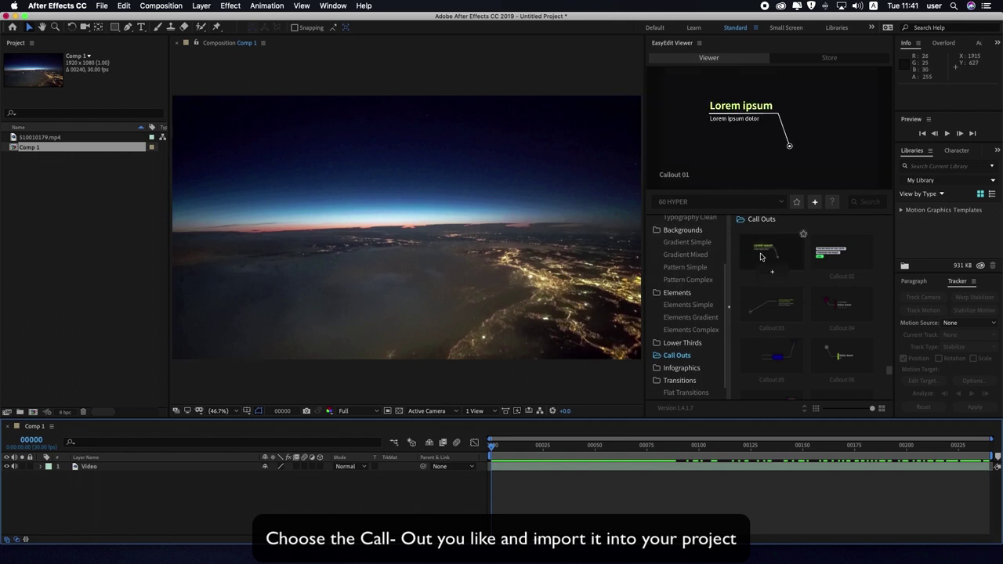
{"action": "left_click", "coordinate": [768, 273]}
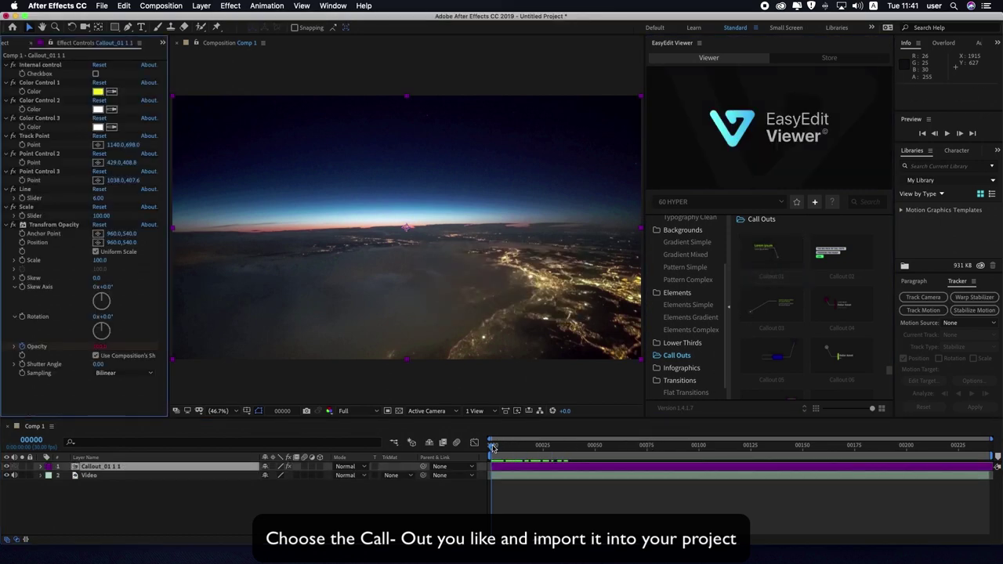
{"action": "left_click_drag", "start_coordinate": [492, 445], "coordinate": [664, 454]}
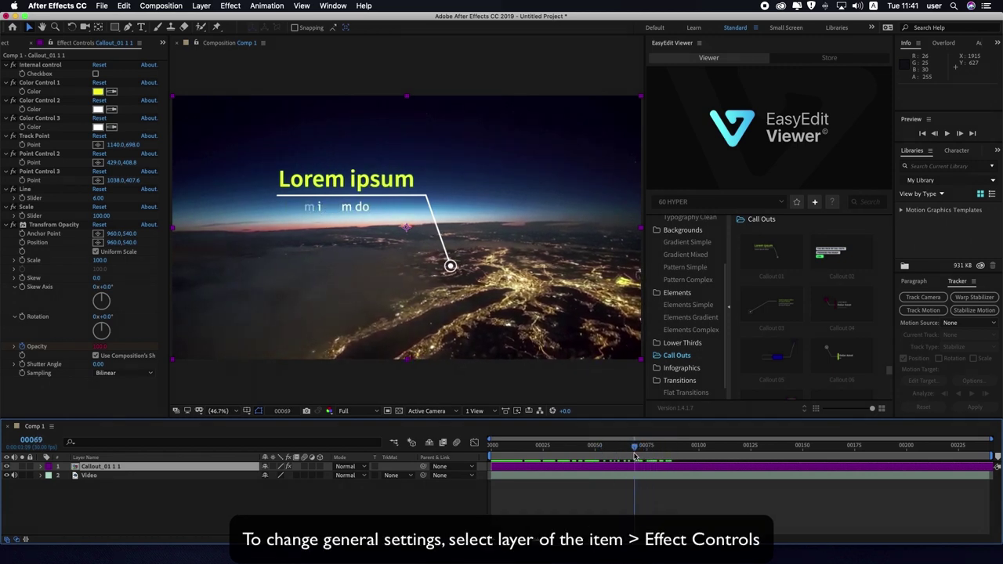
- Set Color Control 1, the Lorem ipsum heading, to cyan 00D0D7
{"action": "left_click_drag", "start_coordinate": [665, 454], "coordinate": [678, 456]}
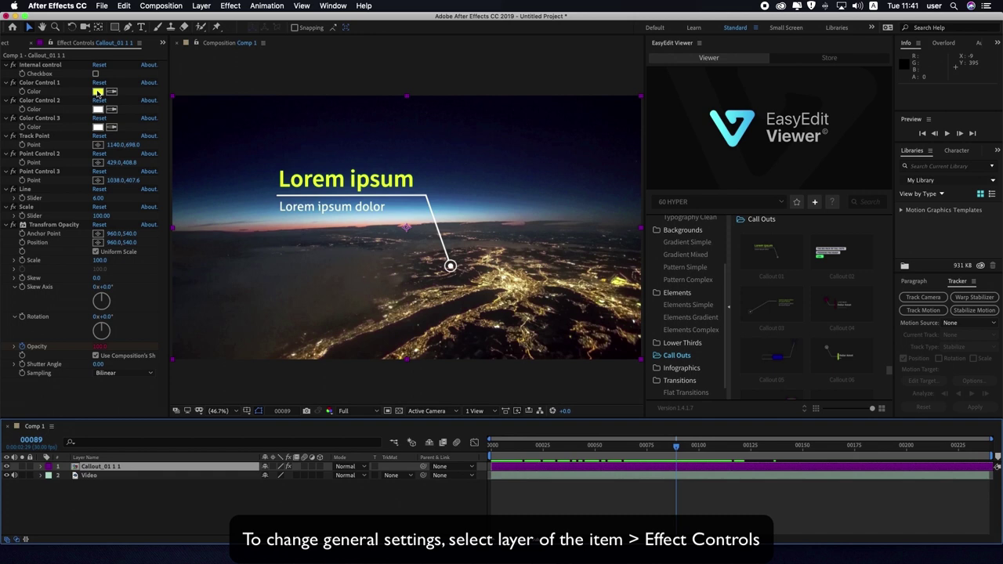
{"action": "left_click", "coordinate": [98, 93]}
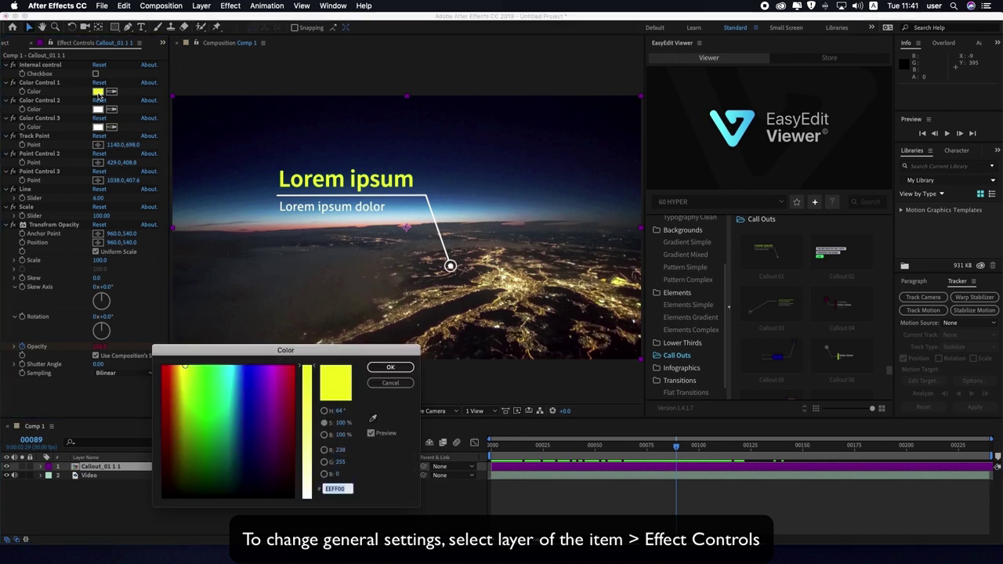
{"action": "left_click", "coordinate": [228, 385]}
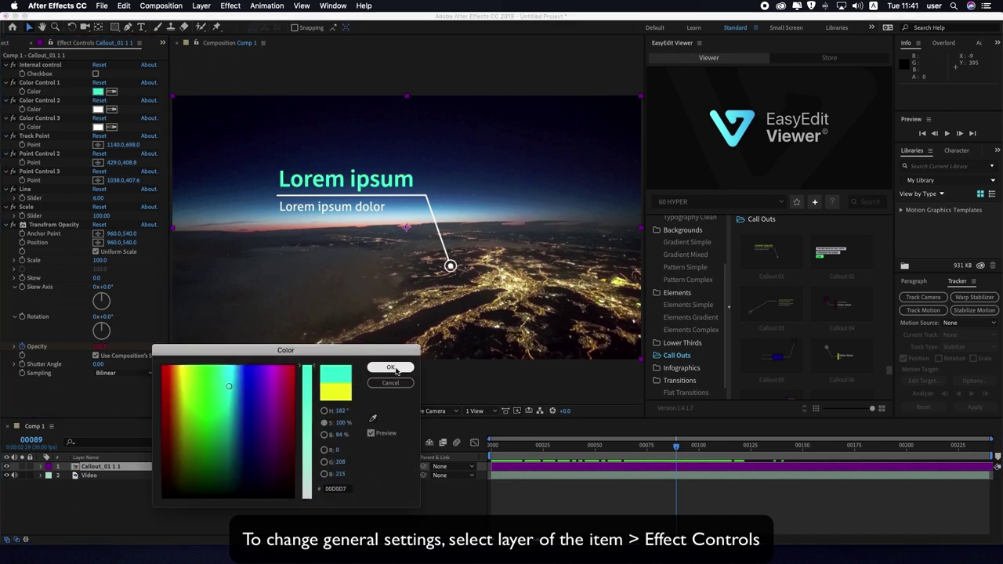
{"action": "left_click", "coordinate": [390, 367]}
- Keep Color Controls 2 and 3 white after trying other shades for the subtitle and line
{"action": "left_click", "coordinate": [96, 109]}
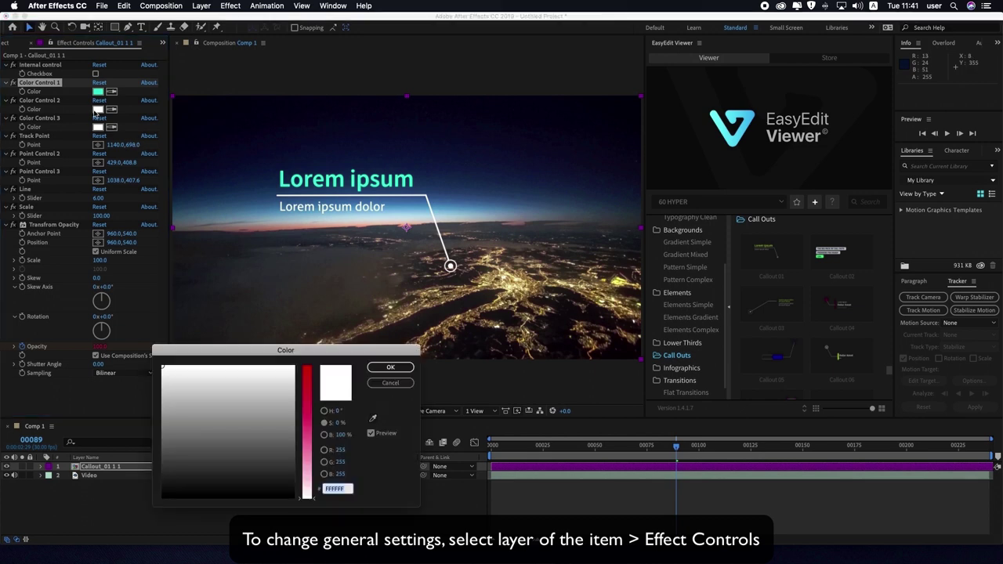
{"action": "mouse_move", "coordinate": [218, 396]}
{"action": "left_mouse_down"}
{"action": "mouse_move", "coordinate": [122, 423]}
{"action": "mouse_move", "coordinate": [161, 365]}
{"action": "left_mouse_up"}
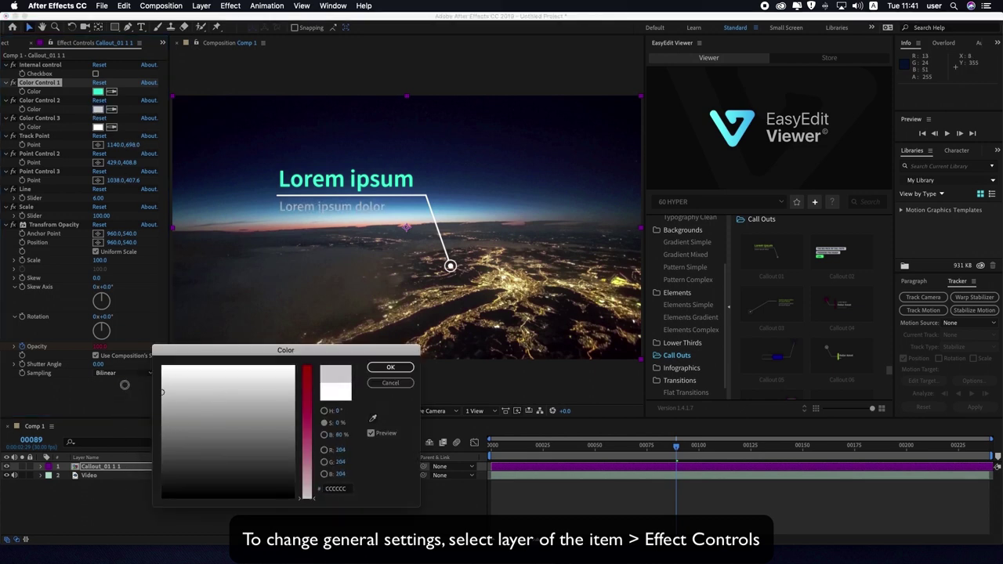
{"action": "left_click", "coordinate": [391, 367]}
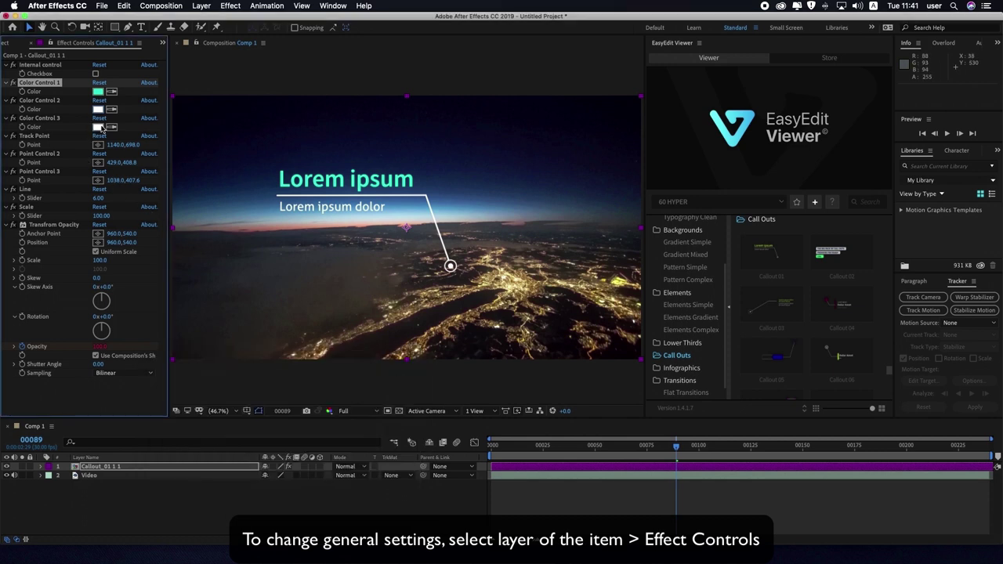
{"action": "left_click", "coordinate": [97, 127]}
{"action": "left_click", "coordinate": [303, 375]}
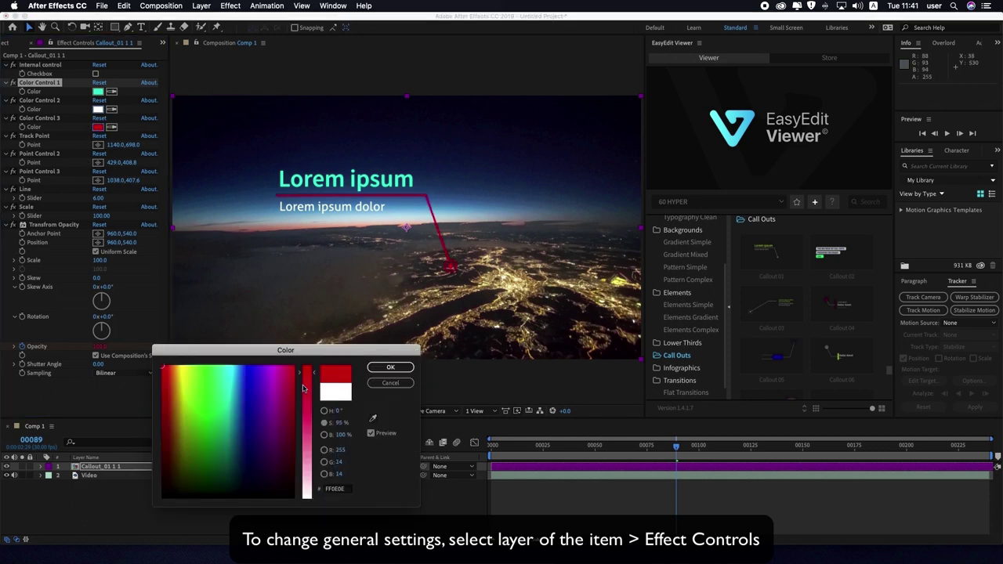
{"action": "left_click", "coordinate": [390, 382]}
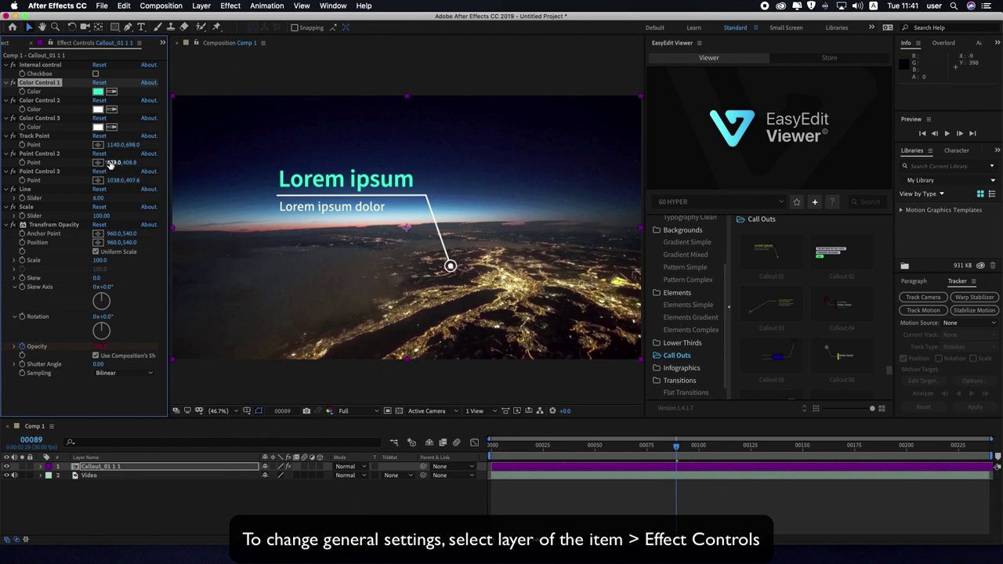
- Shift the callout point leftward and set the Line Slider to 4 after trying 10
{"action": "mouse_move", "coordinate": [110, 162]}
{"action": "left_mouse_down"}
{"action": "mouse_move", "coordinate": [121, 162]}
{"action": "mouse_move", "coordinate": [14, 163]}
{"action": "mouse_move", "coordinate": [99, 162]}
{"action": "mouse_move", "coordinate": [171, 182]}
{"action": "mouse_move", "coordinate": [81, 184]}
{"action": "left_mouse_up"}
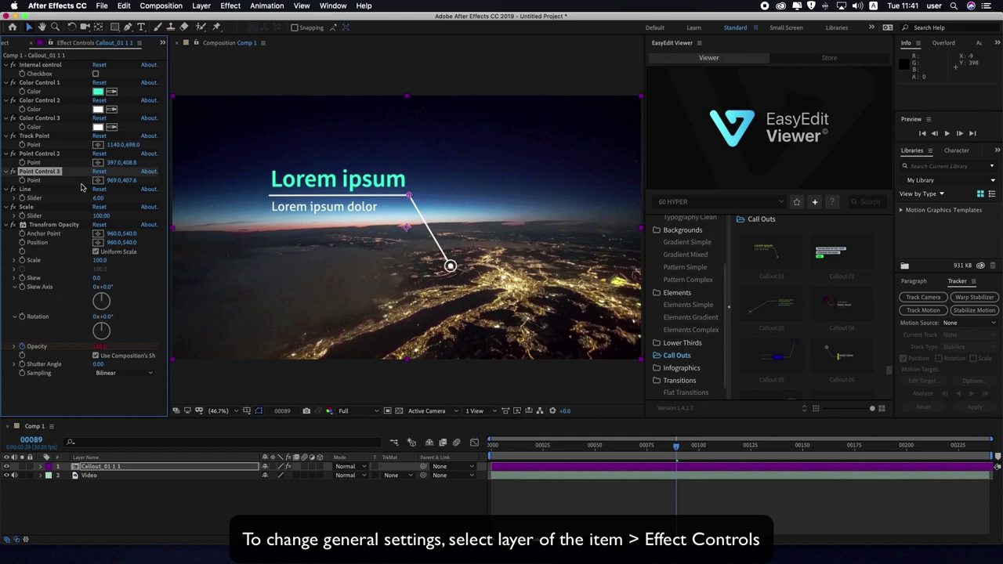
{"action": "left_click", "coordinate": [98, 198]}
{"action": "type", "text": "4"}
{"action": "key", "text": "Return"}
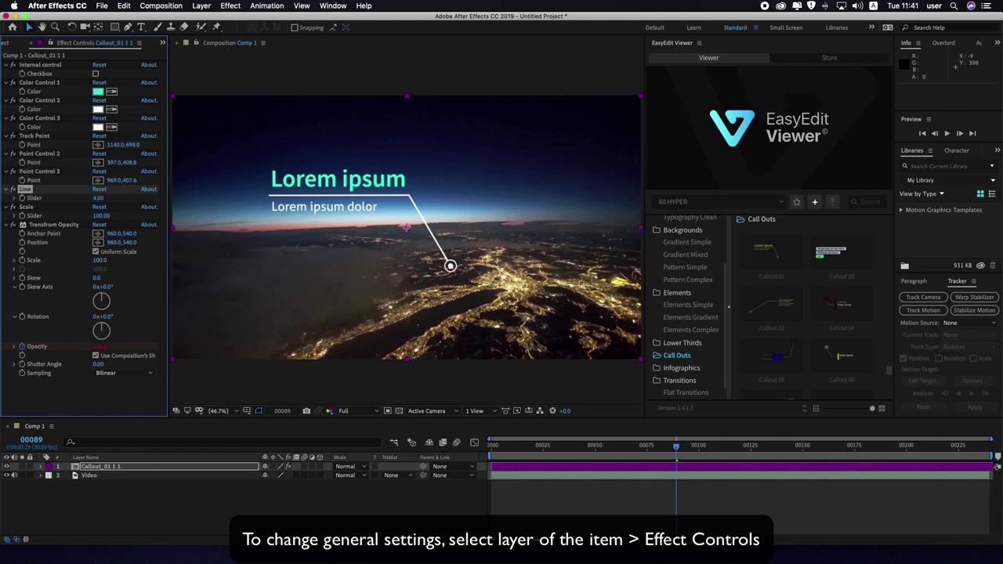
{"action": "left_click", "coordinate": [98, 199]}
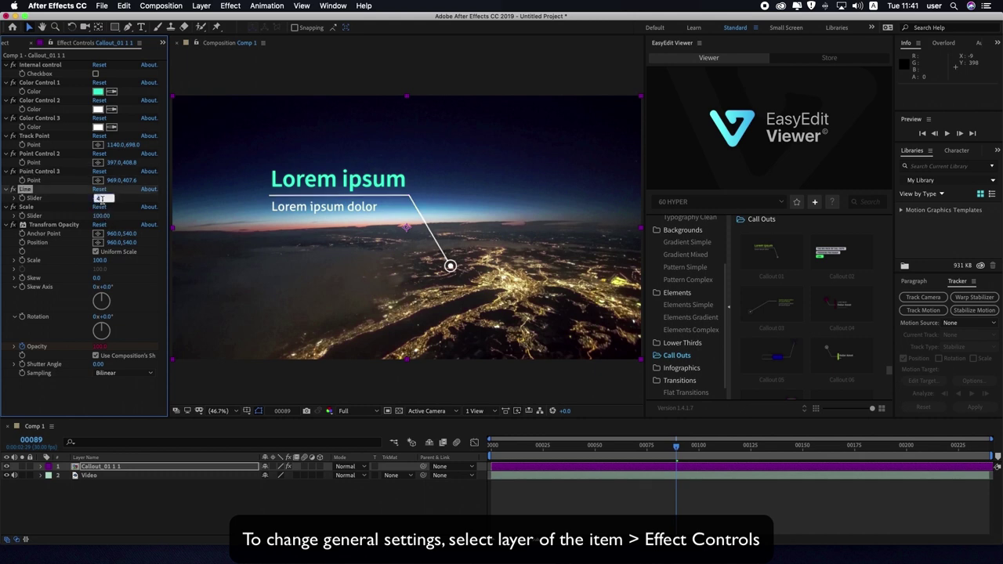
{"action": "type", "text": "10"}
{"action": "key", "text": "Return"}
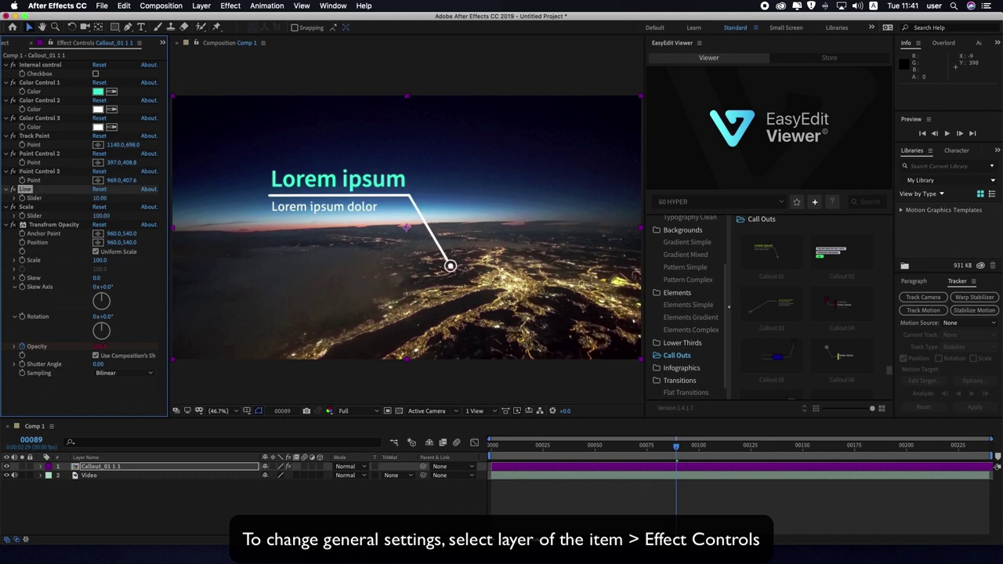
{"action": "left_click", "coordinate": [100, 198]}
{"action": "type", "text": "4"}
{"action": "key", "text": "Return"}
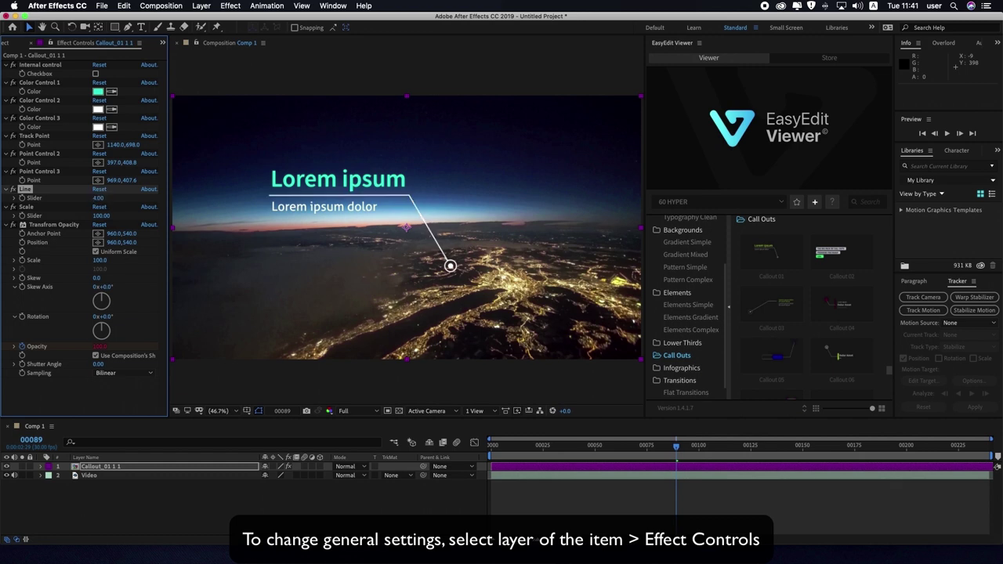
{"action": "mouse_move", "coordinate": [676, 448]}
{"action": "left_mouse_down"}
{"action": "mouse_move", "coordinate": [551, 449]}
{"action": "mouse_move", "coordinate": [738, 448]}
{"action": "left_mouse_up"}
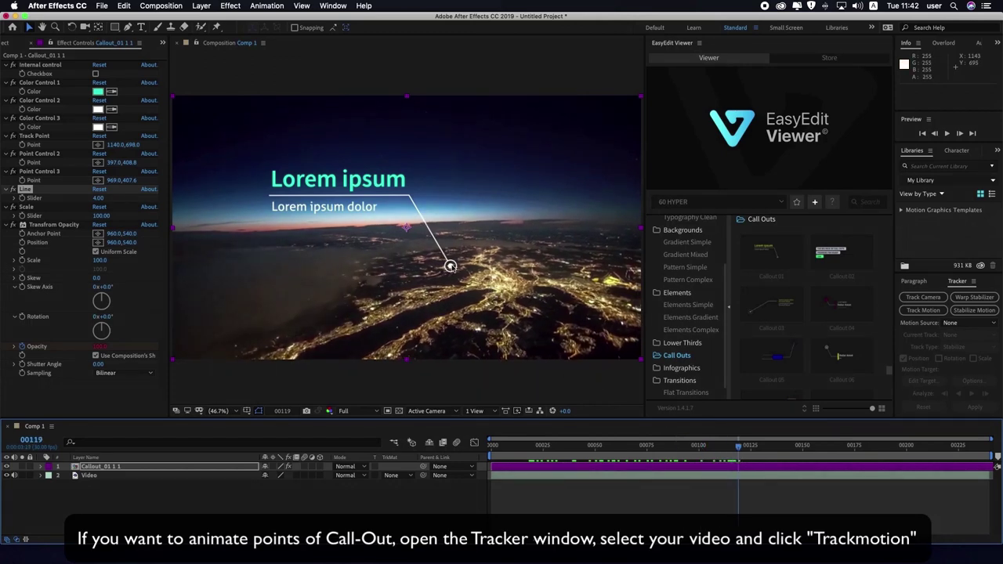
- Open the Tracker panel with Video as motion source and start a Track Motion on the Video layer from the first frame
{"action": "left_click", "coordinate": [336, 5]}
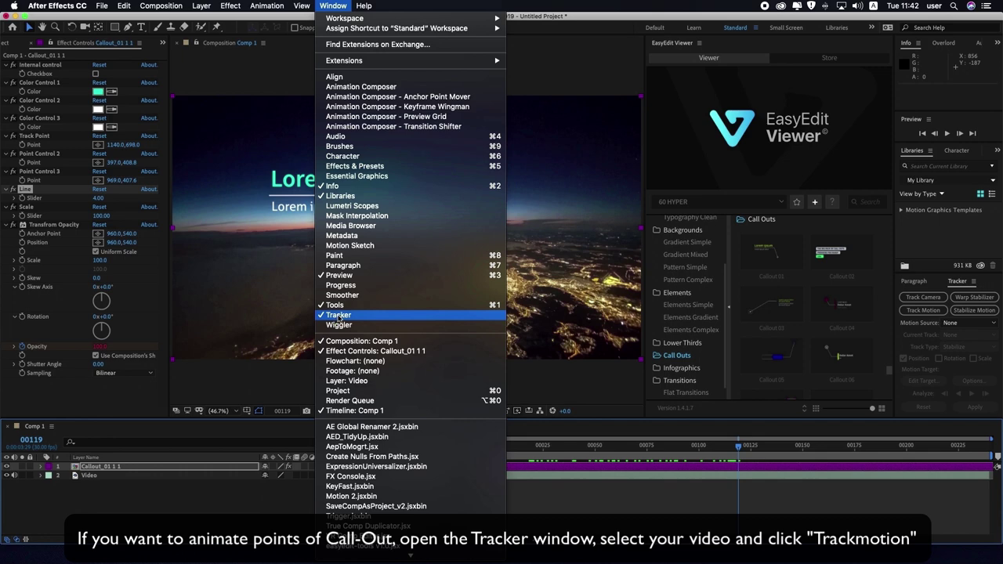
{"action": "left_click", "coordinate": [957, 283]}
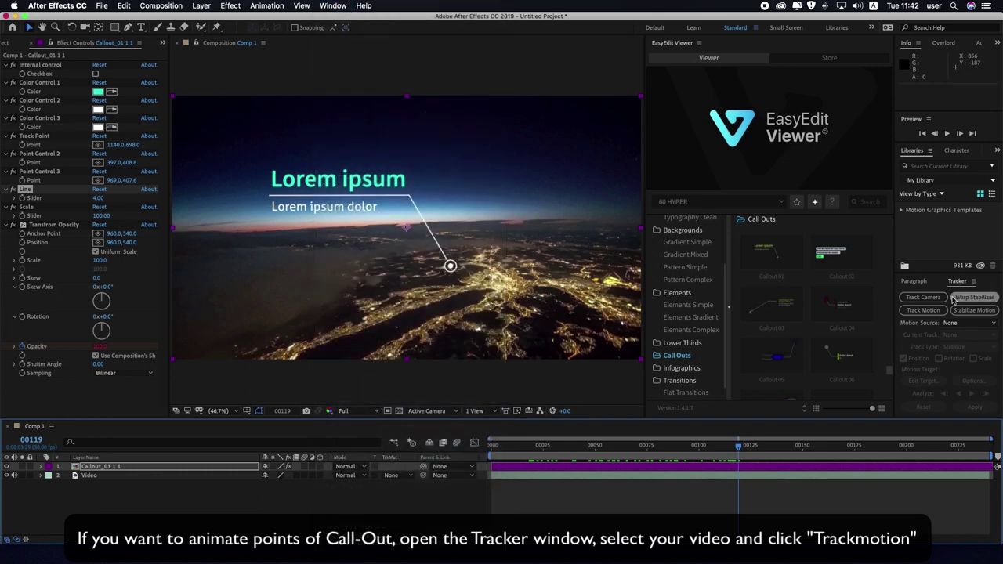
{"action": "left_click", "coordinate": [951, 324]}
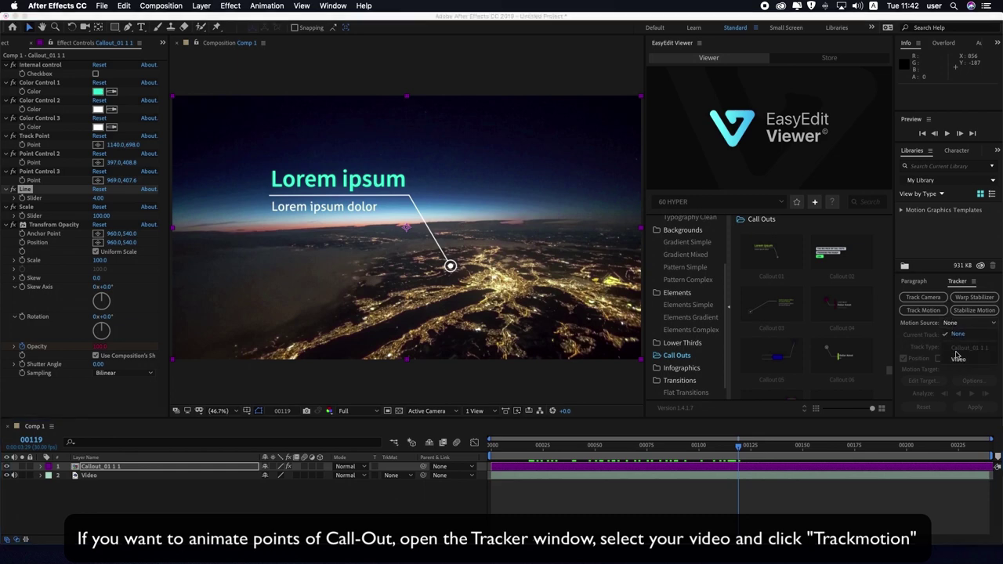
{"action": "left_click", "coordinate": [959, 360]}
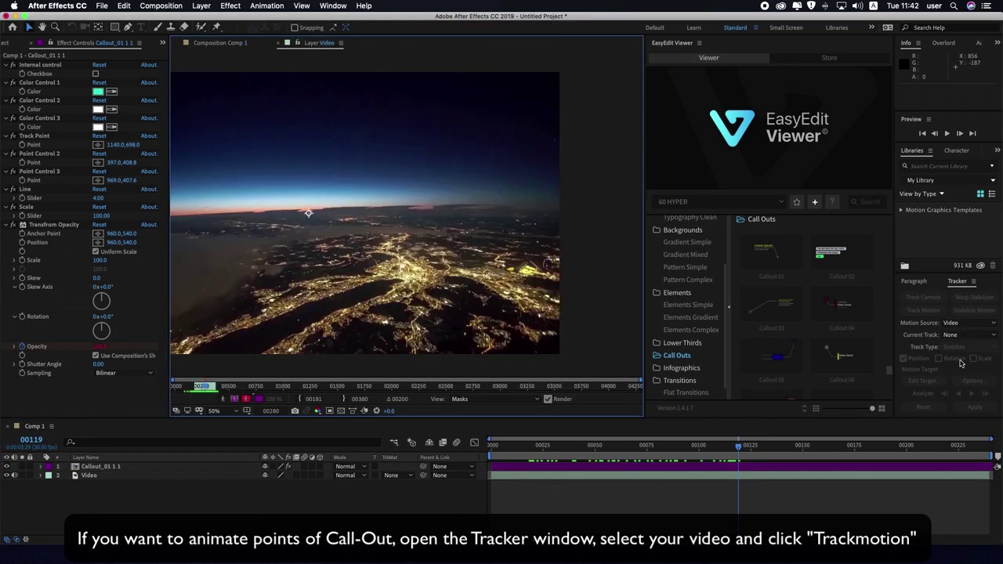
{"action": "left_click_drag", "start_coordinate": [737, 455], "coordinate": [492, 448]}
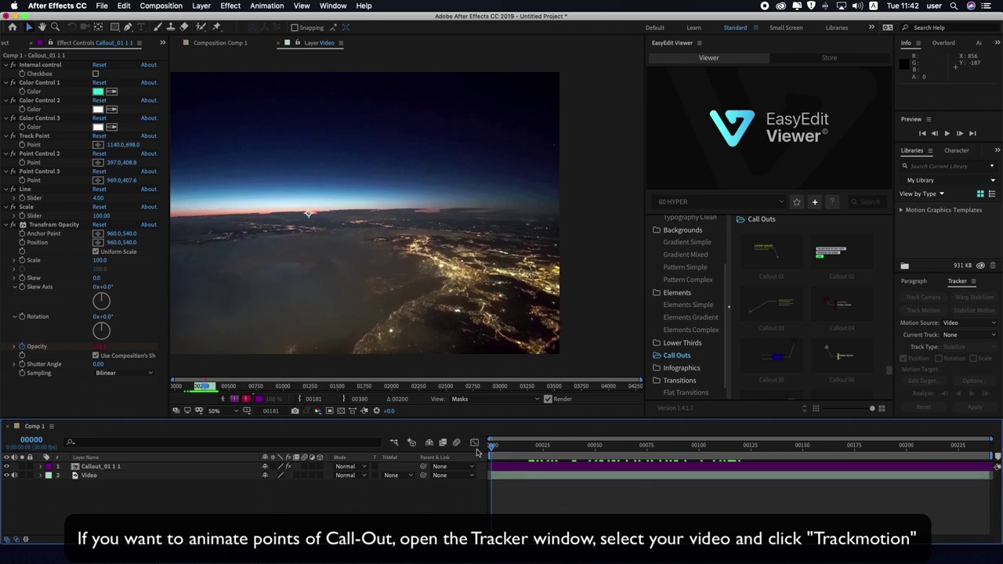
{"action": "left_click", "coordinate": [88, 475]}
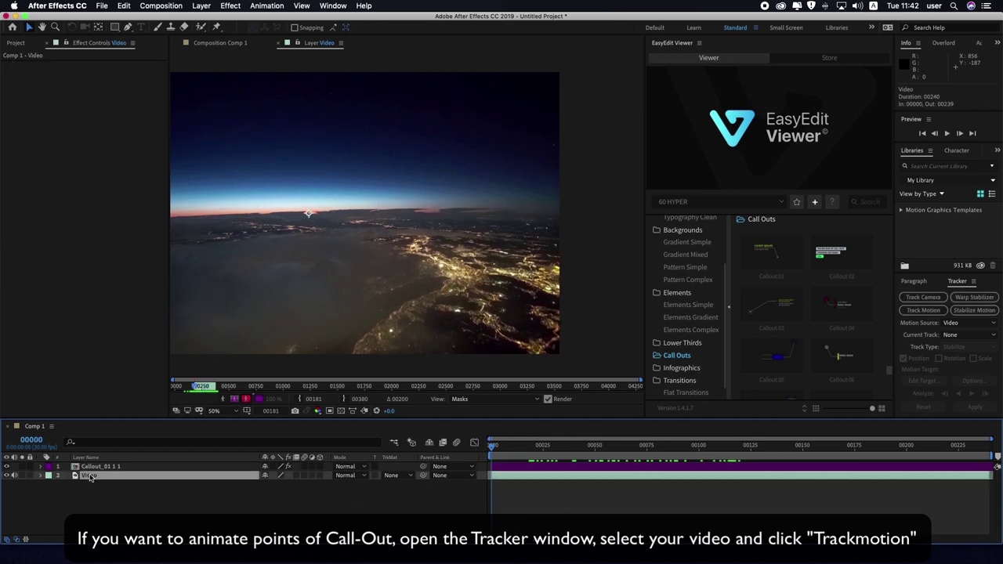
{"action": "left_click", "coordinate": [923, 311]}
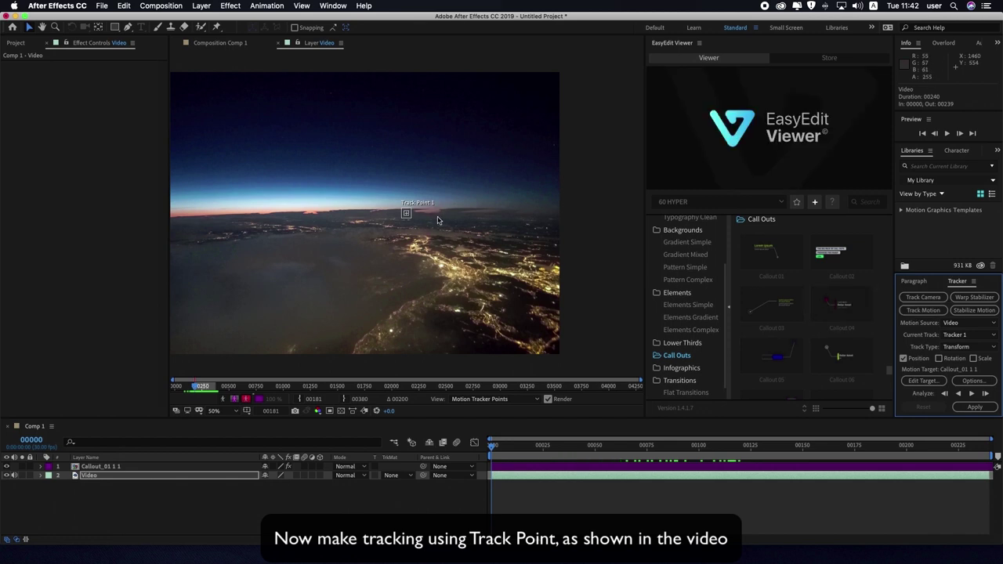
- Place Track Point 1 on the city lights and analyze it forward through the footage
{"action": "scroll", "coordinate": [405, 215], "scroll_direction": "up", "scroll_amount": 2}
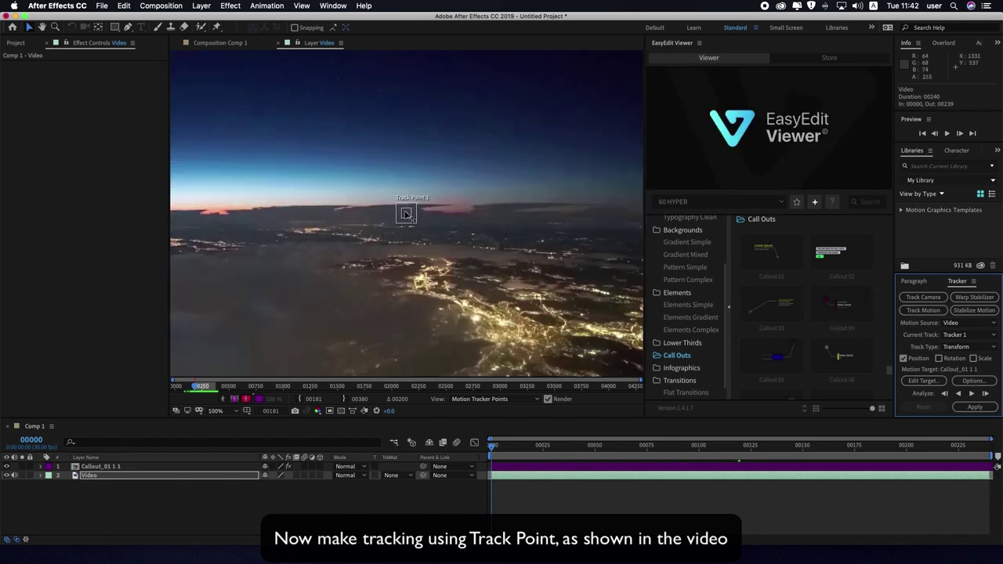
{"action": "left_click_drag", "start_coordinate": [405, 214], "coordinate": [477, 322]}
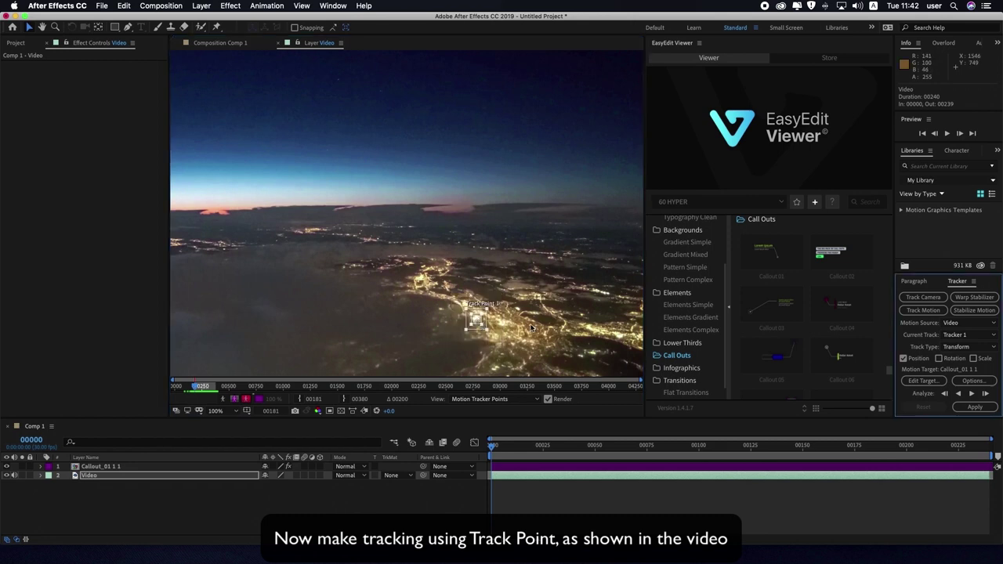
{"action": "left_click", "coordinate": [971, 394]}
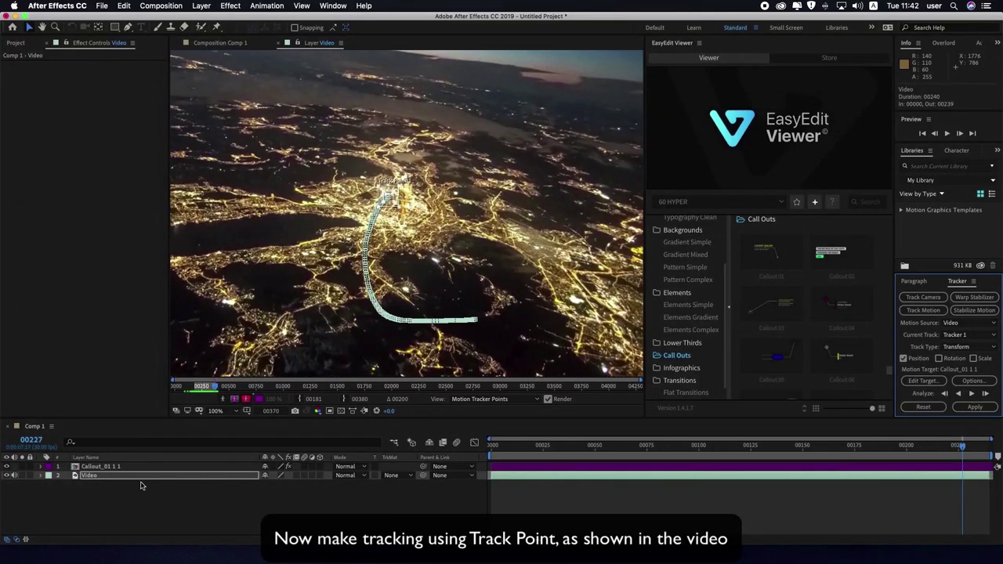
{"action": "left_click", "coordinate": [100, 500]}
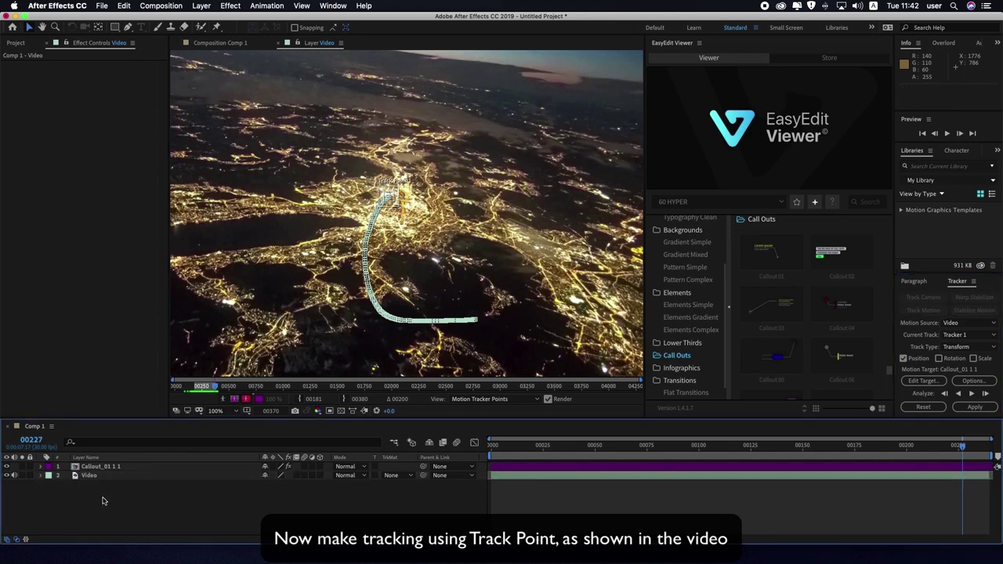
{"action": "right_click", "coordinate": [101, 499]}
- Create a new null object layer named Track Motion
{"action": "mouse_move", "coordinate": [128, 450]}
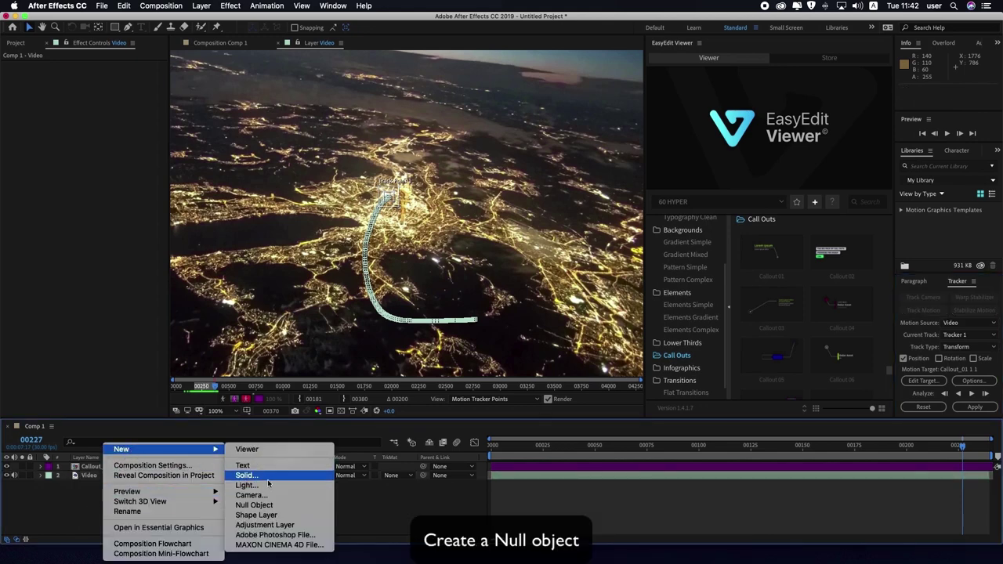
{"action": "left_click", "coordinate": [255, 505]}
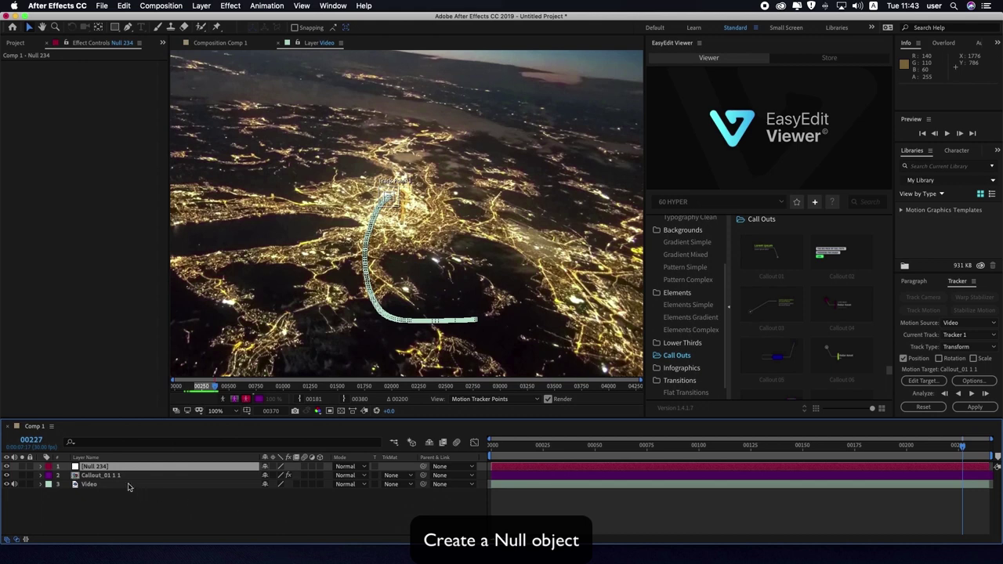
{"action": "key", "text": "Return"}
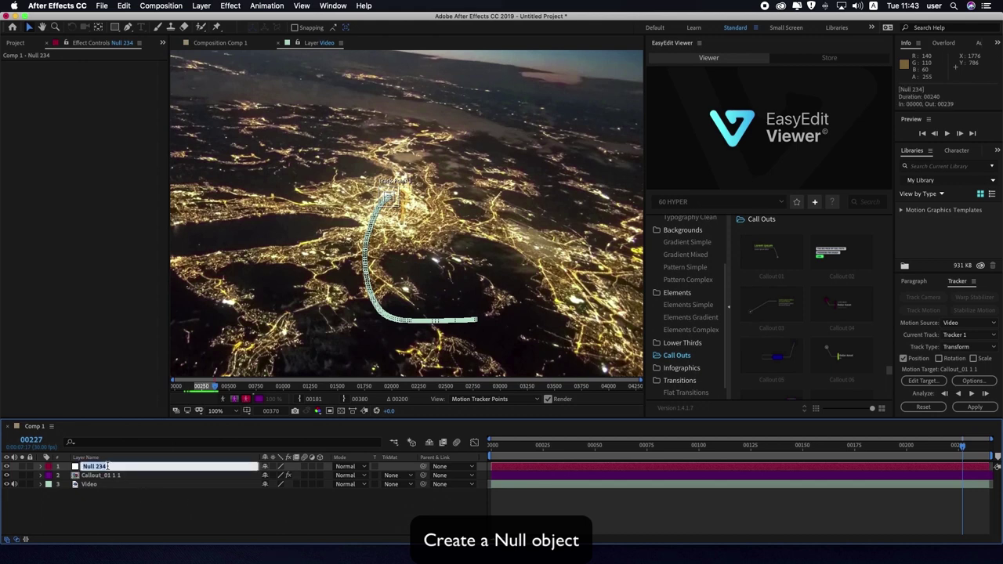
{"action": "type", "text": "Track Motion"}
{"action": "left_click", "coordinate": [108, 499]}
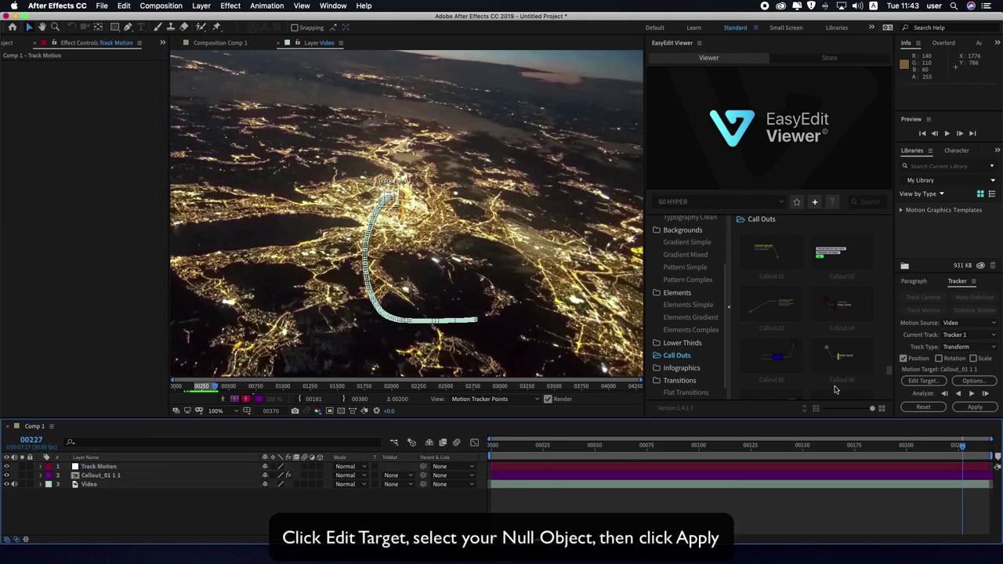
- Set Track Motion as Tracker 1's target and apply the motion on X and Y
{"action": "left_click", "coordinate": [922, 381]}
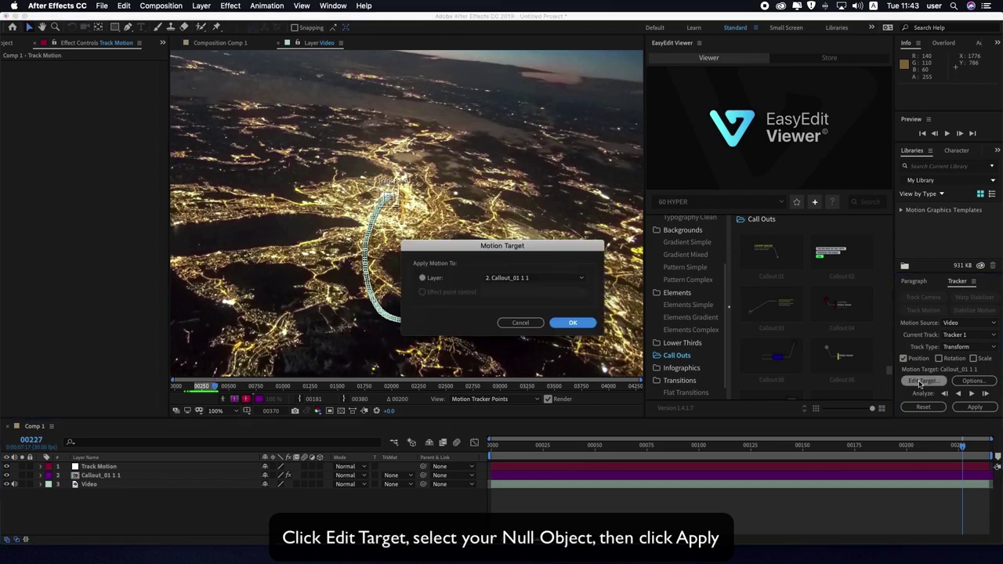
{"action": "left_click", "coordinate": [536, 282]}
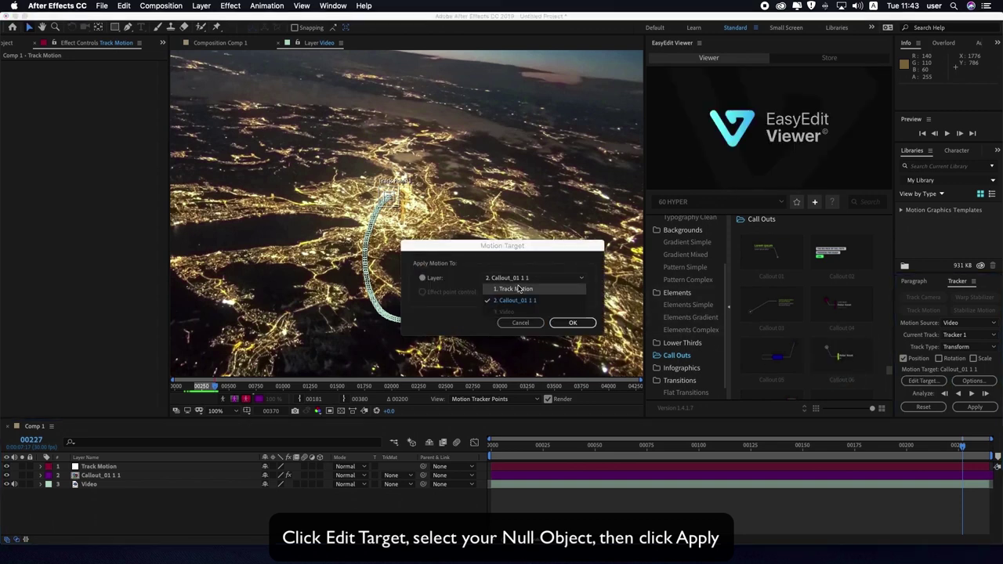
{"action": "left_click", "coordinate": [515, 290]}
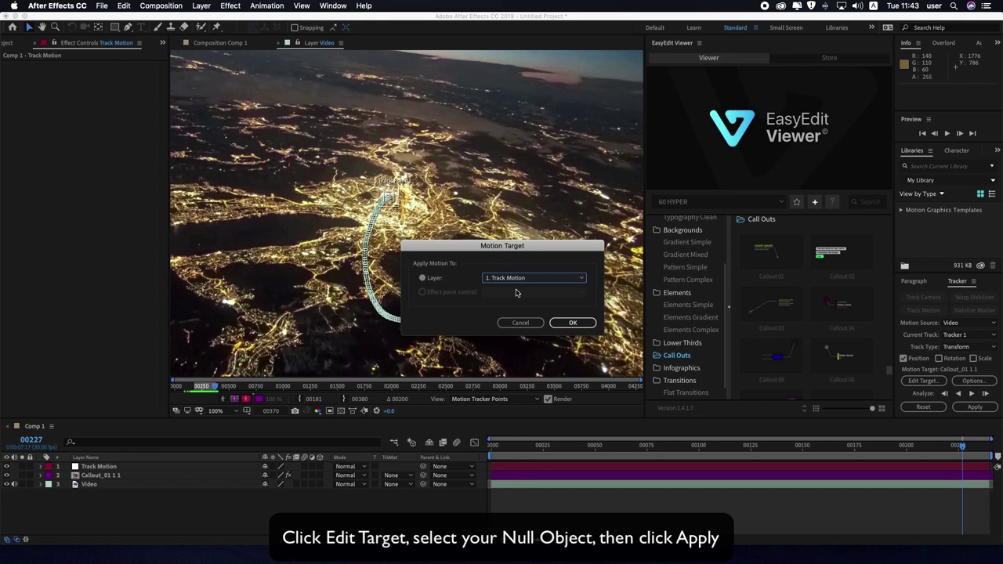
{"action": "left_click", "coordinate": [576, 326]}
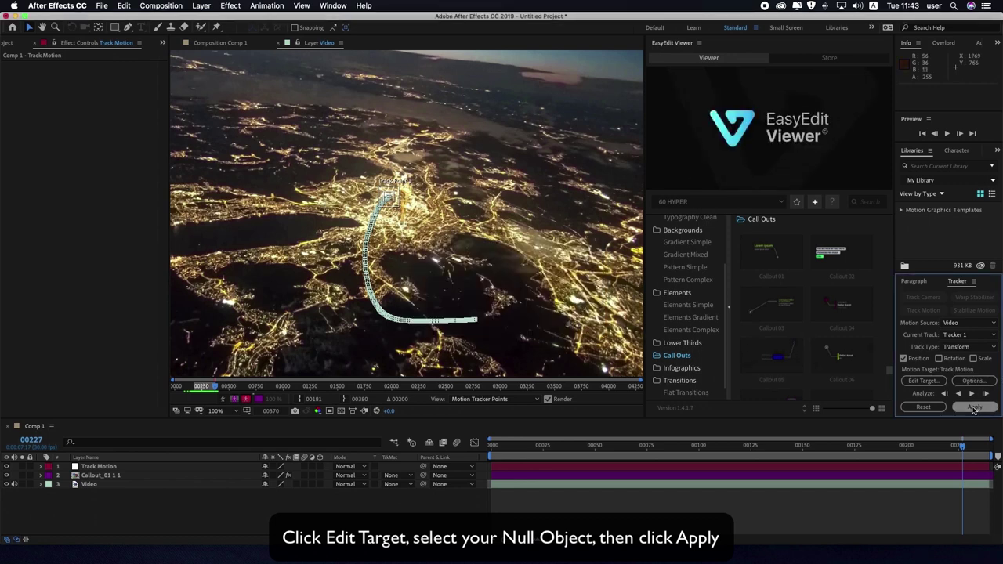
{"action": "left_click", "coordinate": [974, 409]}
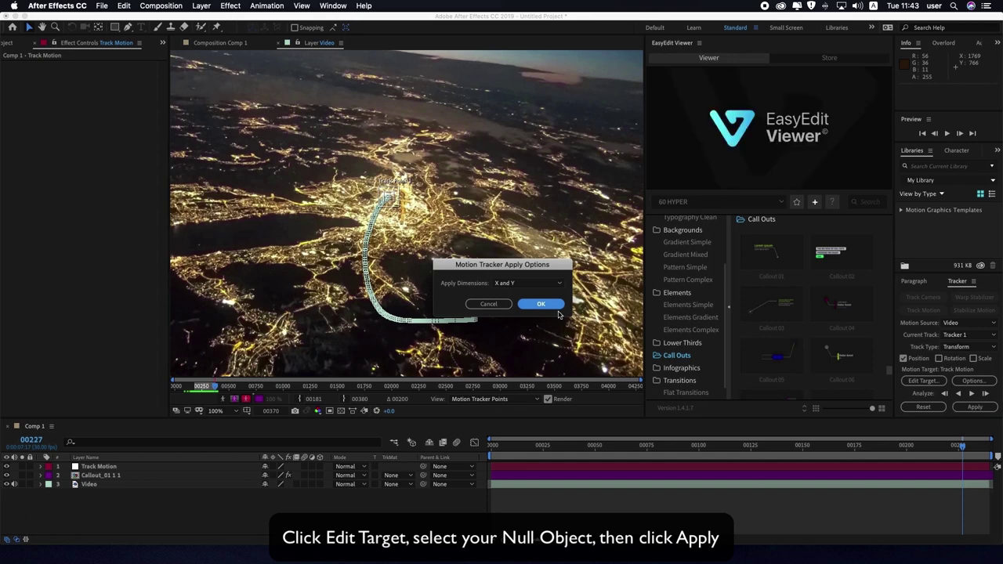
{"action": "left_click", "coordinate": [539, 305]}
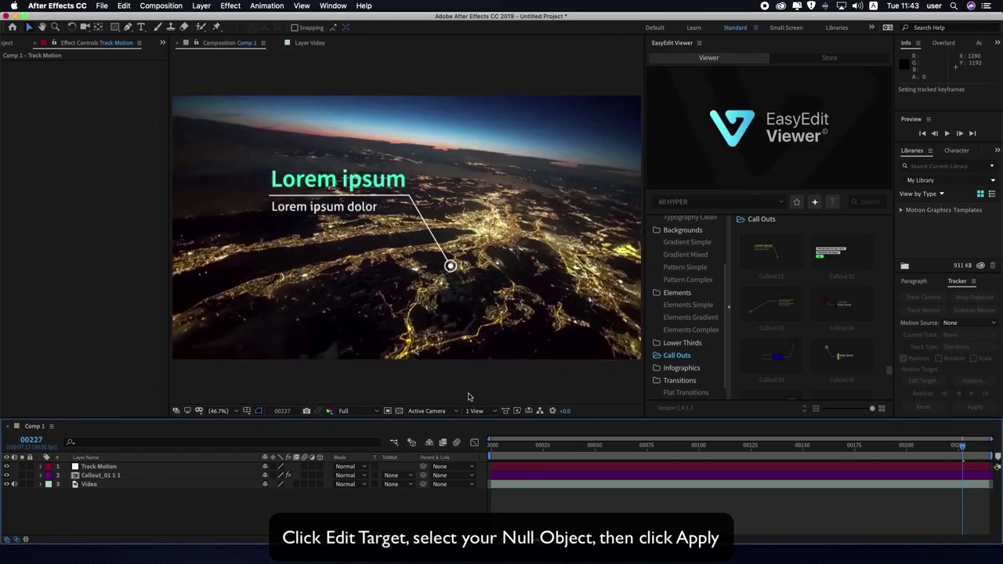
- Expand Callout_01 1 1's effects to reveal the Track Point's Point property
{"action": "left_click", "coordinate": [95, 475]}
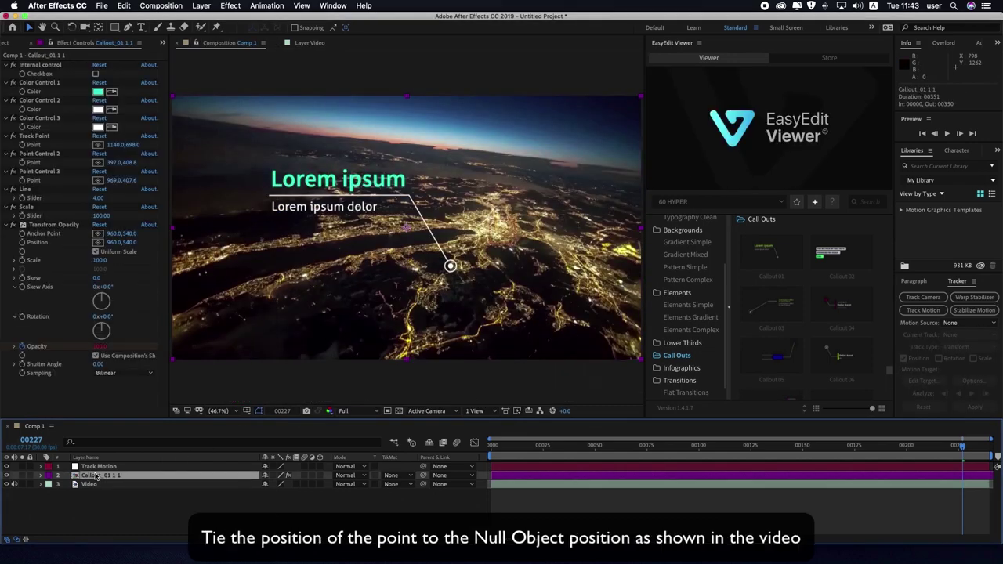
{"action": "left_click", "coordinate": [40, 476]}
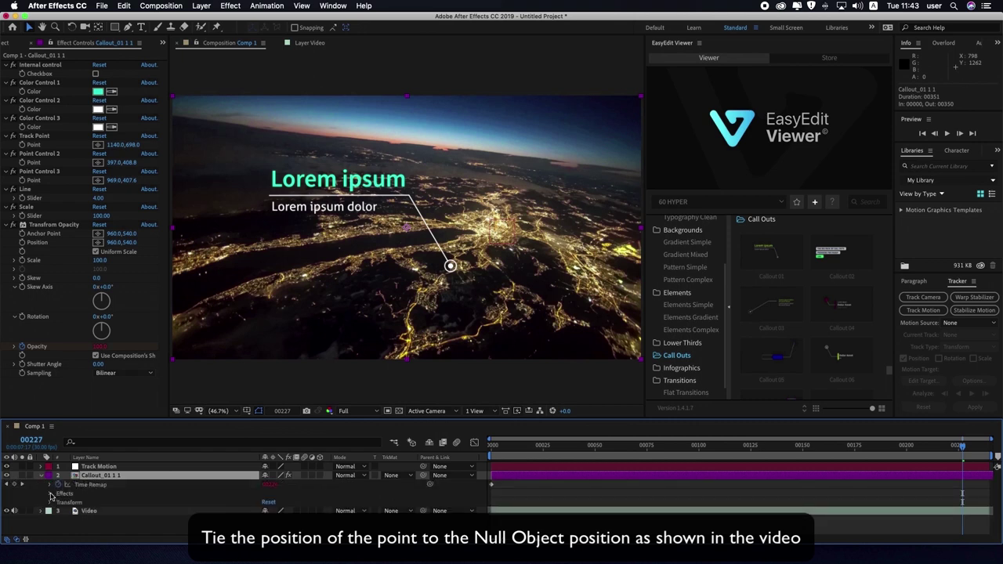
{"action": "left_click", "coordinate": [50, 494]}
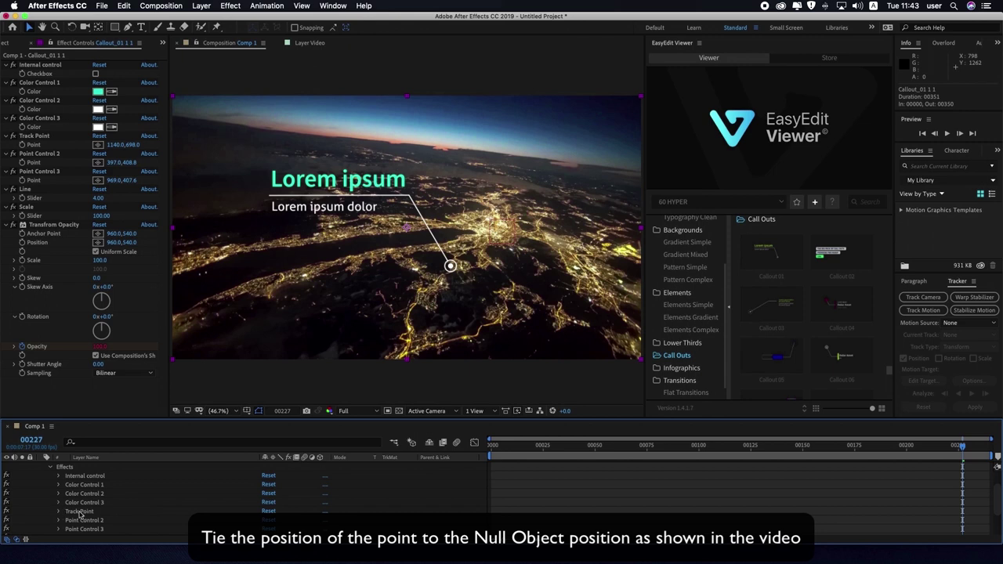
{"action": "left_click", "coordinate": [79, 512]}
{"action": "left_click", "coordinate": [60, 512]}
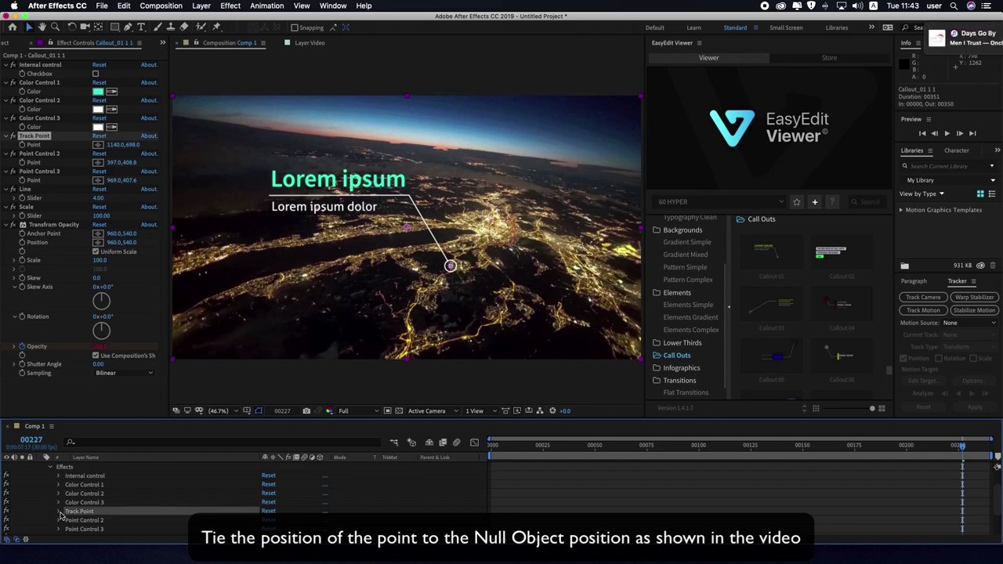
{"action": "scroll", "coordinate": [71, 511], "scroll_direction": "up", "scroll_amount": 2}
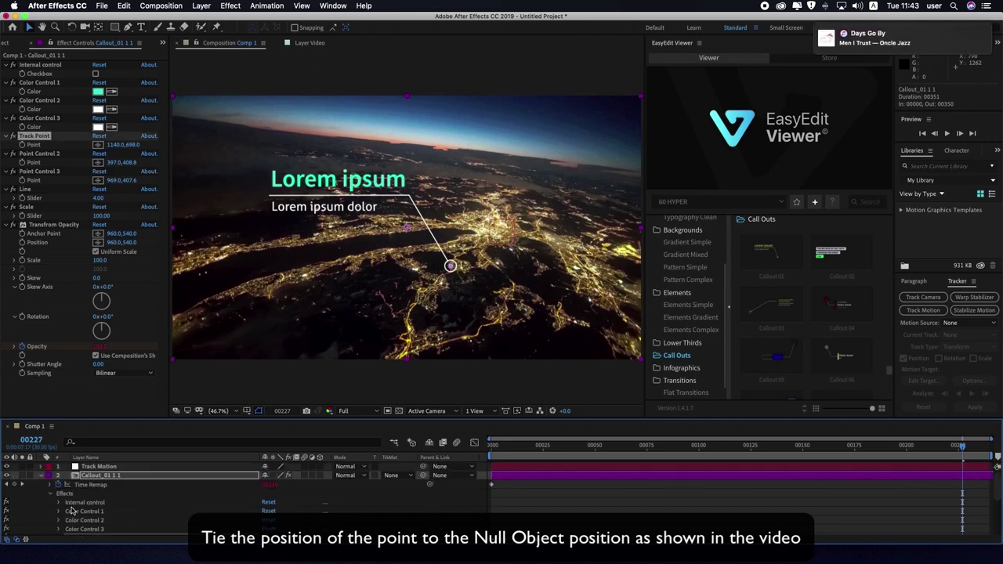
- Reveal Track Motion's Position and pick-whip the callout's Track Point to it
{"action": "left_click", "coordinate": [94, 467]}
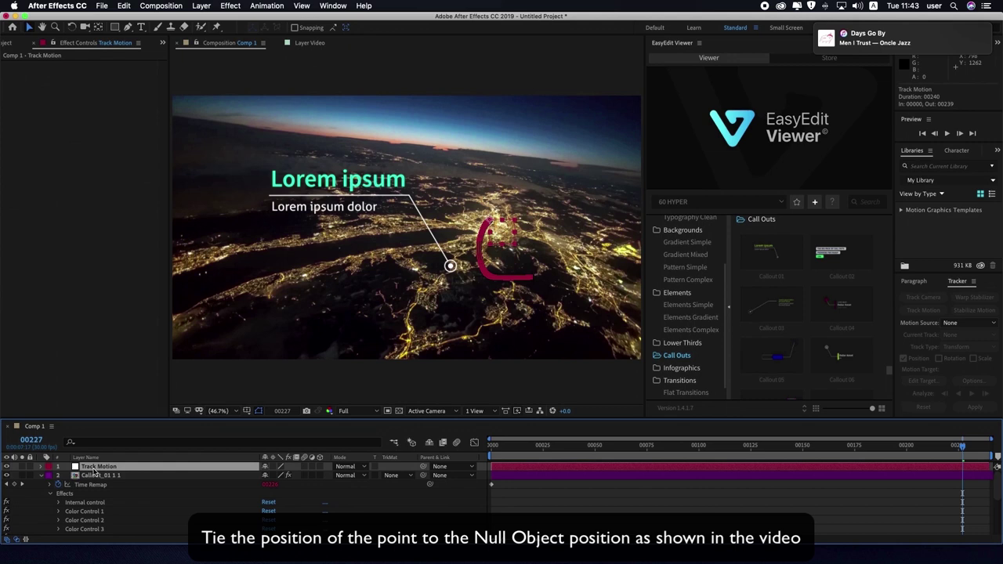
{"action": "left_click", "coordinate": [42, 467]}
{"action": "left_click", "coordinate": [50, 476]}
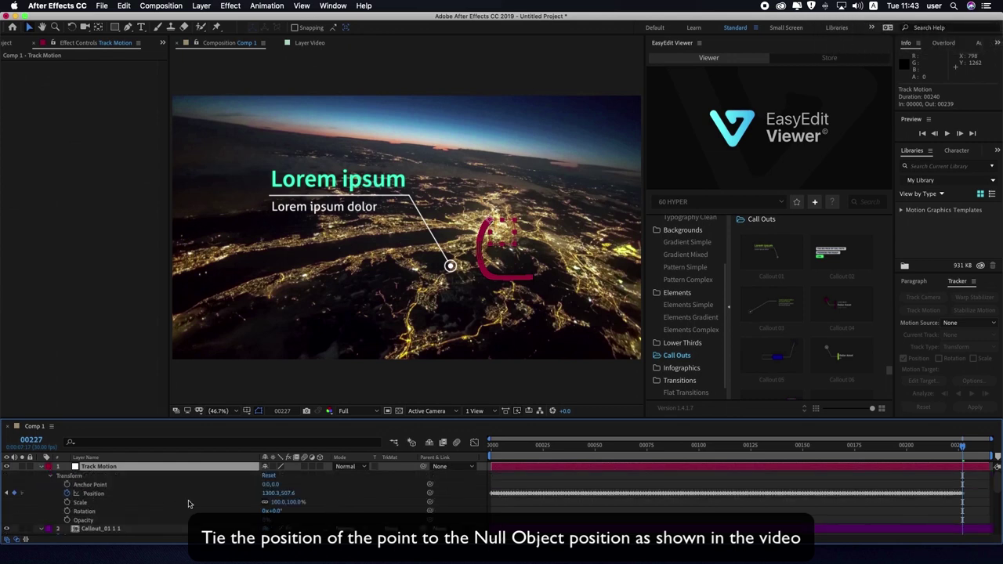
{"action": "scroll", "coordinate": [188, 504], "scroll_direction": "down", "scroll_amount": 5}
{"action": "left_click", "coordinate": [58, 502]}
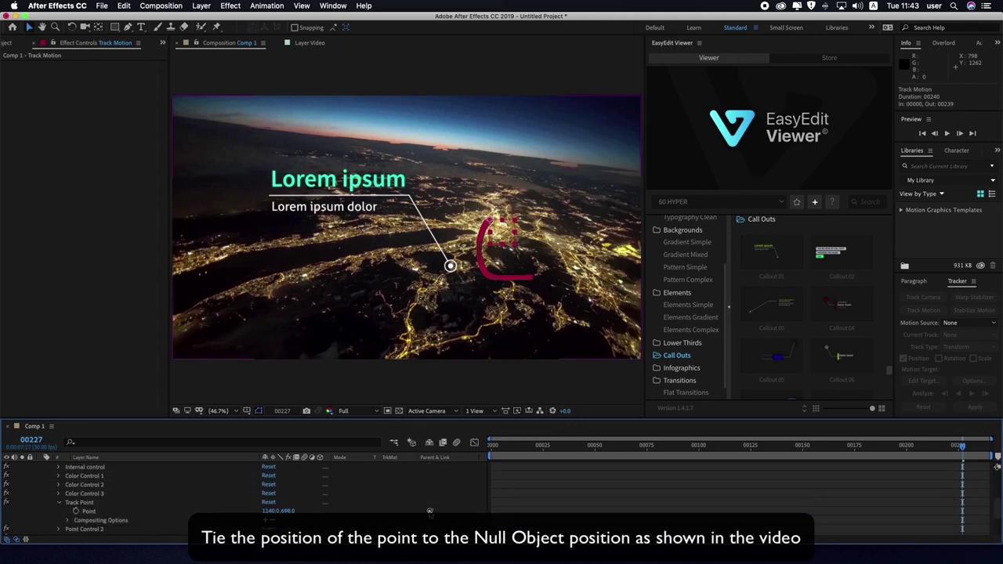
{"action": "mouse_move", "coordinate": [429, 510]}
{"action": "left_mouse_down"}
{"action": "mouse_move", "coordinate": [231, 469]}
{"action": "mouse_move", "coordinate": [107, 499]}
{"action": "left_mouse_up"}
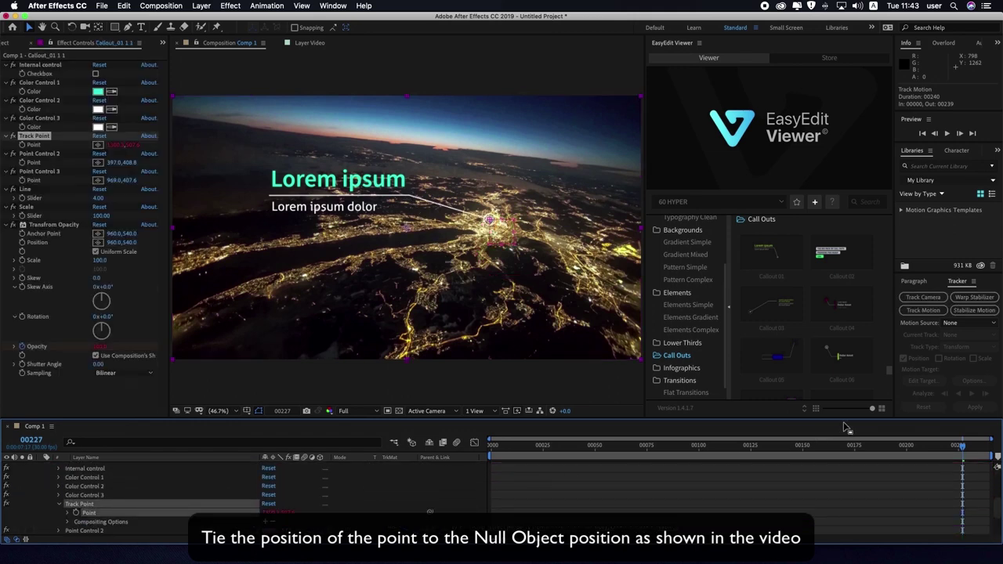
- Preview from an earlier frame to watch the callout follow the city lights
{"action": "left_click_drag", "start_coordinate": [960, 451], "coordinate": [486, 454]}
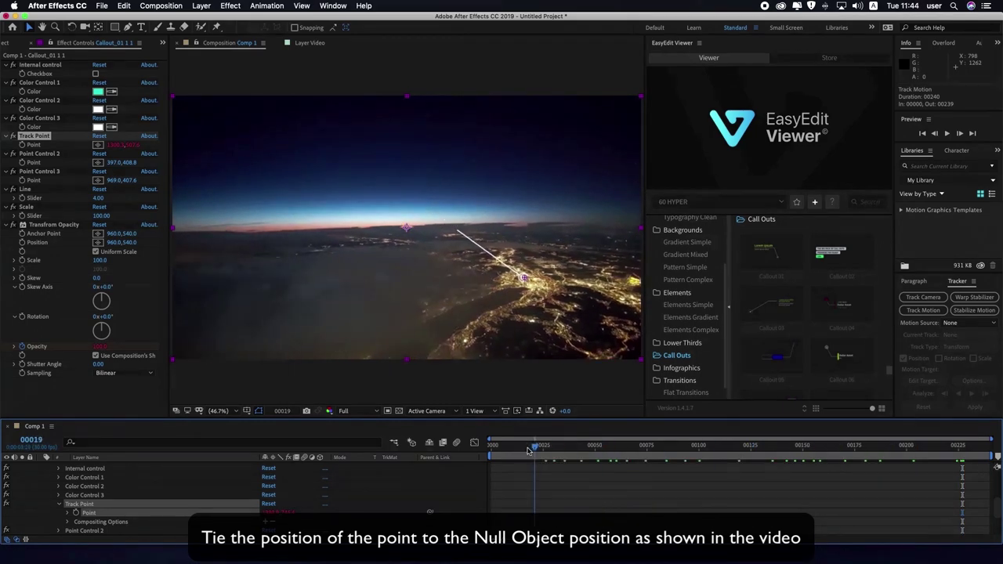
{"action": "key", "text": "space"}
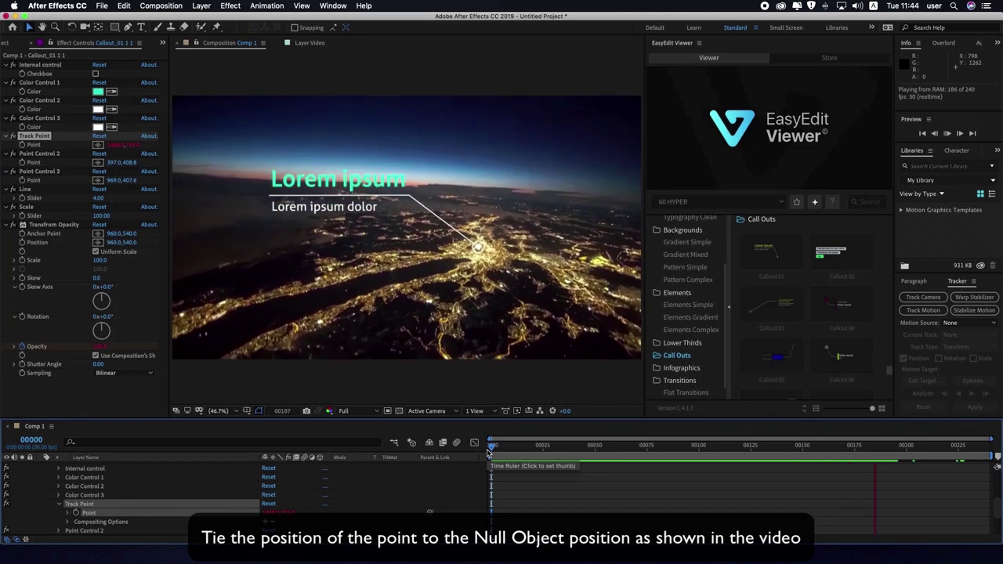
{"action": "key", "text": "space"}
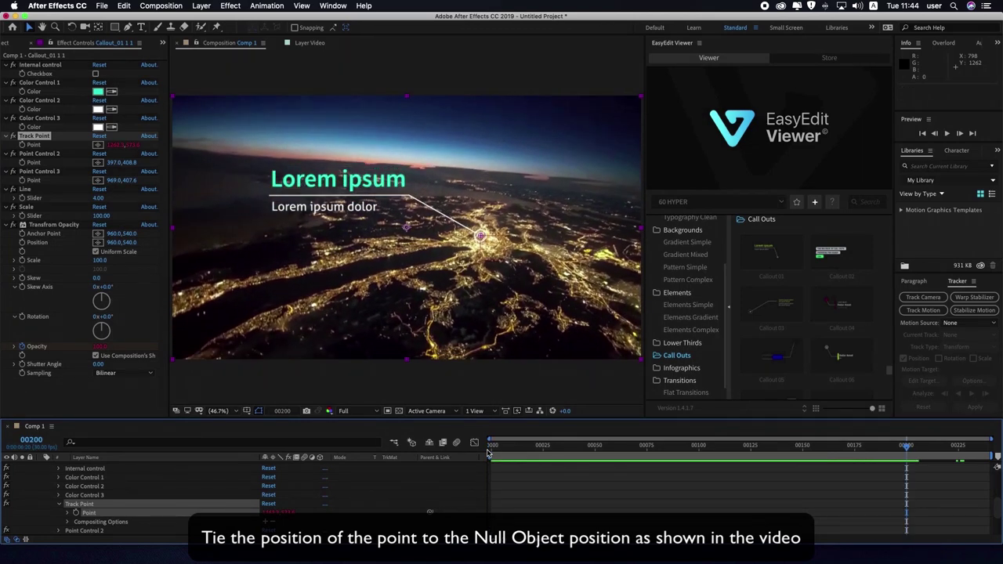
{"action": "scroll", "coordinate": [247, 500], "scroll_direction": "up", "scroll_amount": 5}
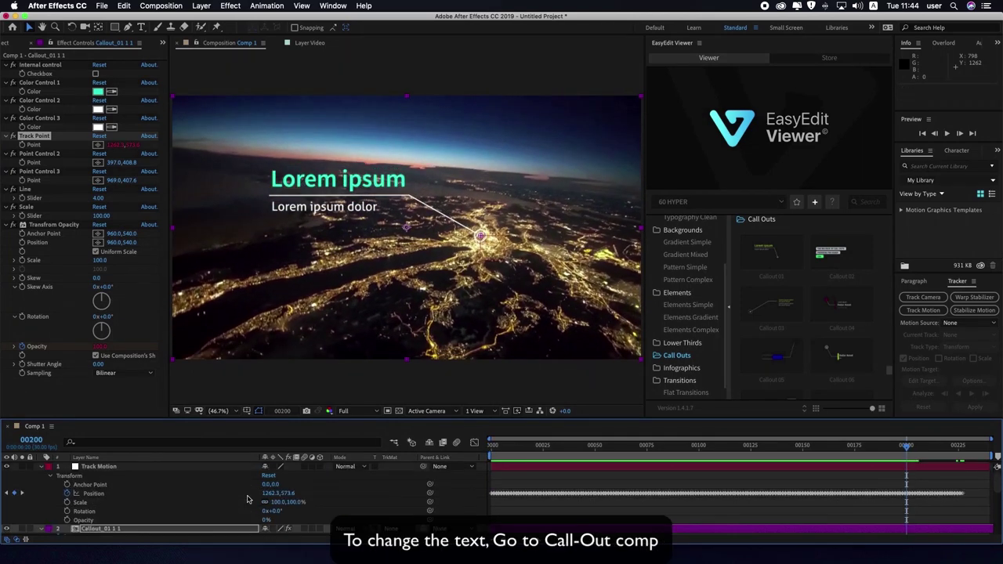
{"action": "double_click", "coordinate": [102, 531]}
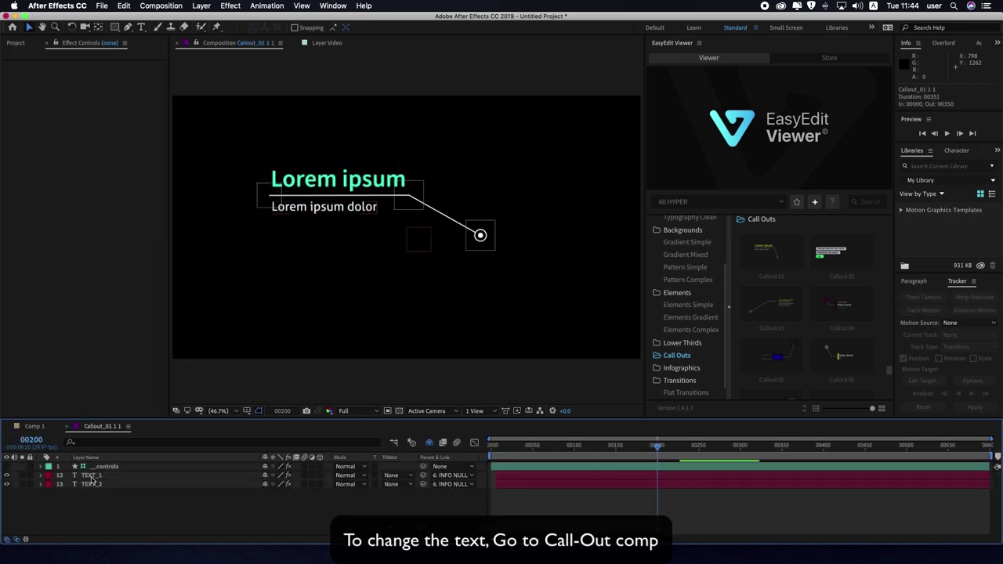
{"action": "left_click", "coordinate": [90, 476]}
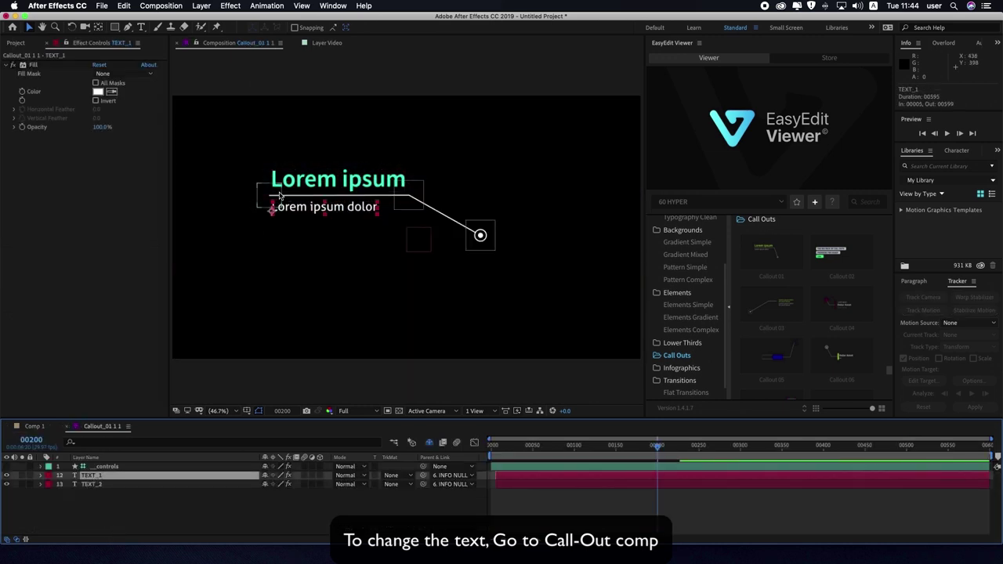
{"action": "left_click", "coordinate": [91, 485]}
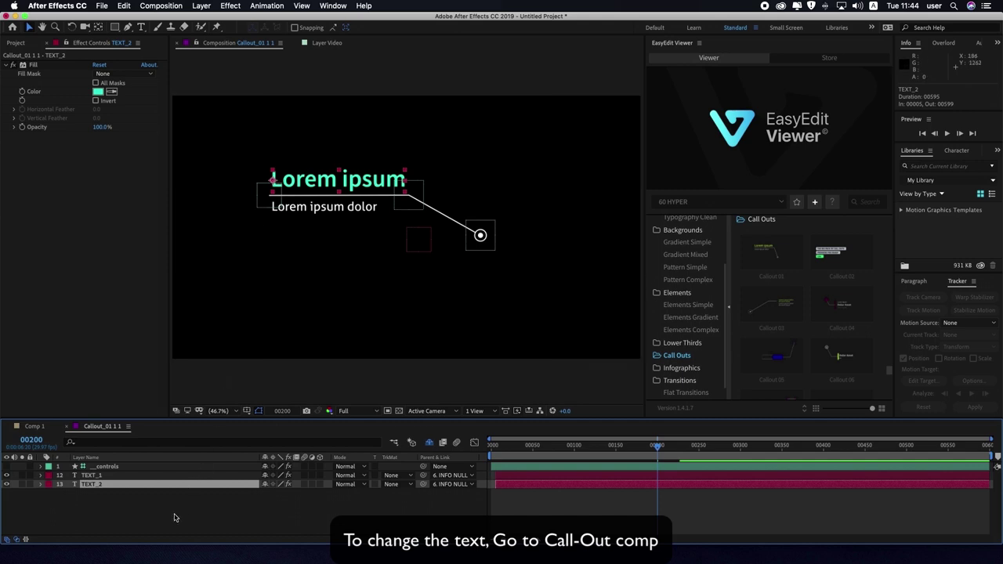
{"action": "left_click", "coordinate": [36, 426]}
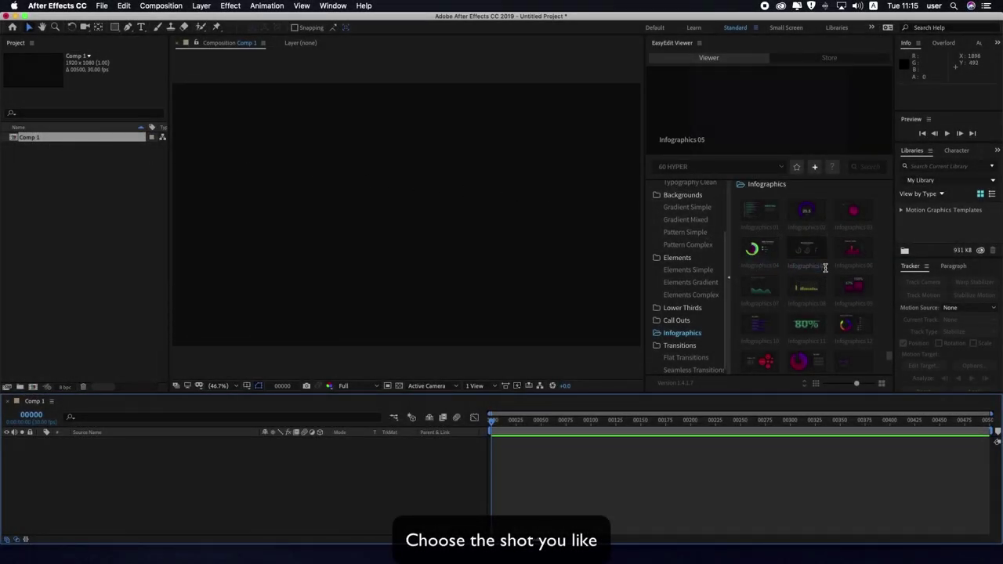
- Import Infographics 16 and scrub ahead to watch the TOP 3 Projects chart animate in
{"action": "scroll", "coordinate": [807, 271], "scroll_direction": "down", "scroll_amount": 5}
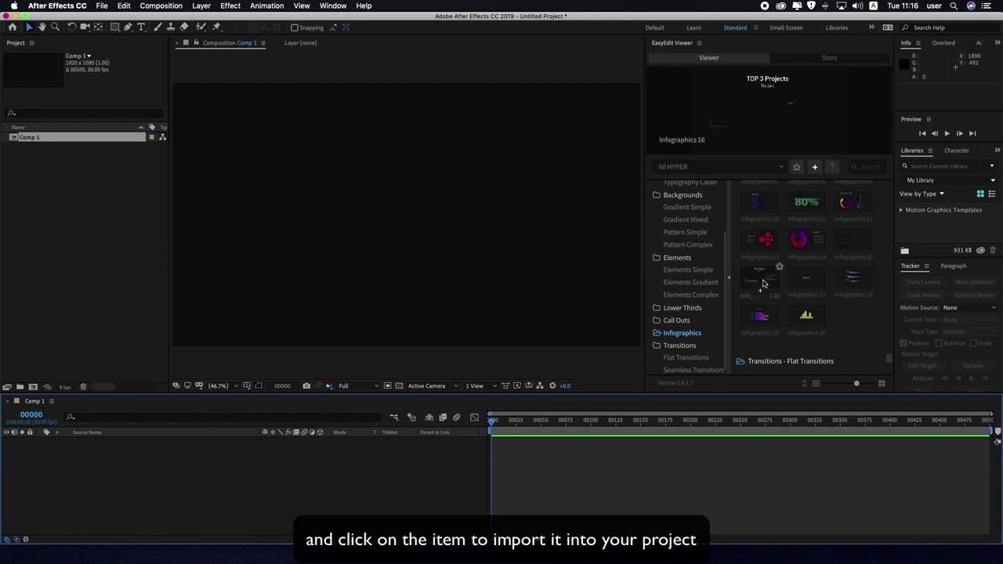
{"action": "left_click", "coordinate": [760, 292]}
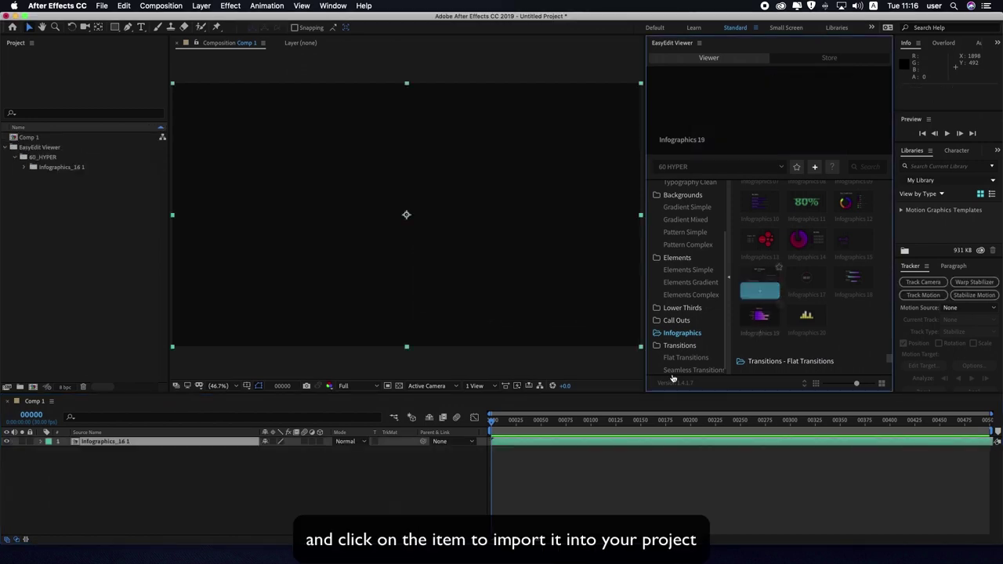
{"action": "left_click_drag", "start_coordinate": [503, 418], "coordinate": [539, 425]}
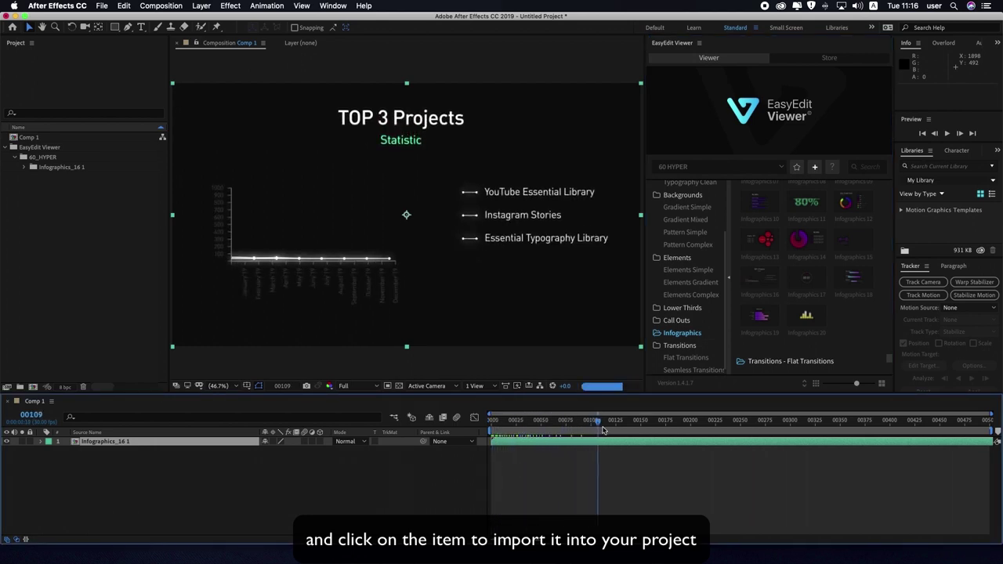
{"action": "left_click_drag", "start_coordinate": [538, 425], "coordinate": [690, 424]}
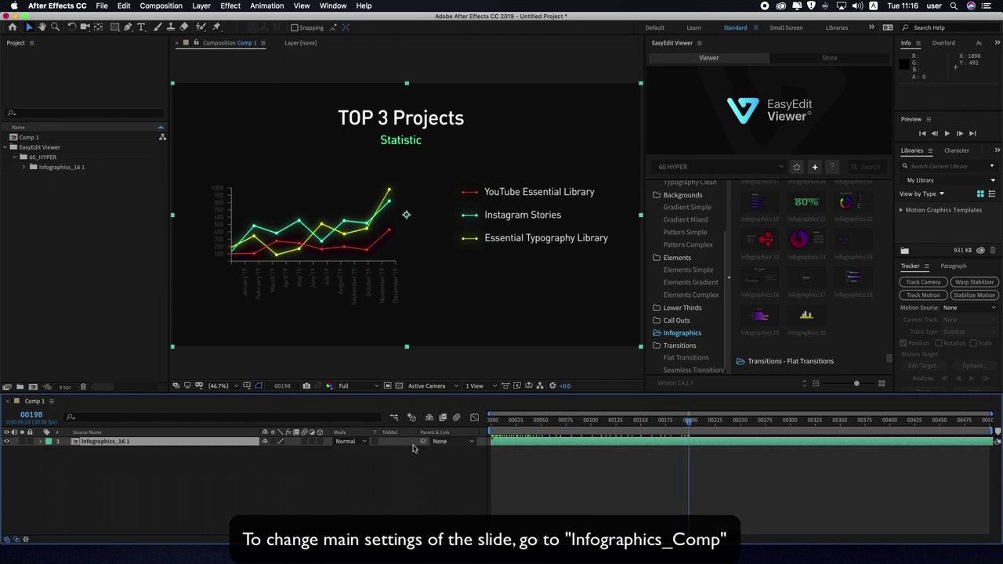
- Open the Infographics_16 1 precomp and show the __controls layer's Configs effect with Graph_01 expanded
{"action": "double_click", "coordinate": [115, 443]}
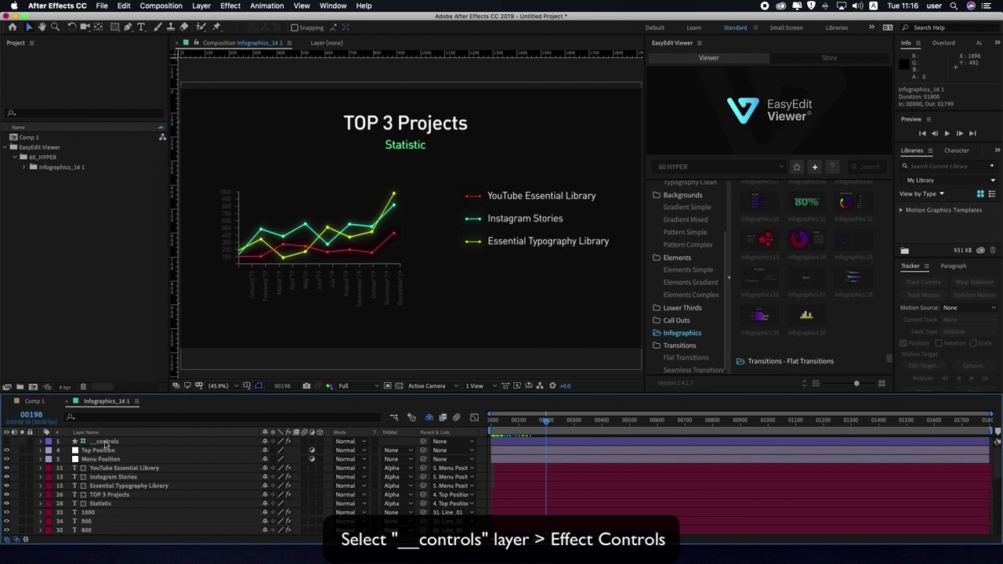
{"action": "left_click", "coordinate": [106, 443]}
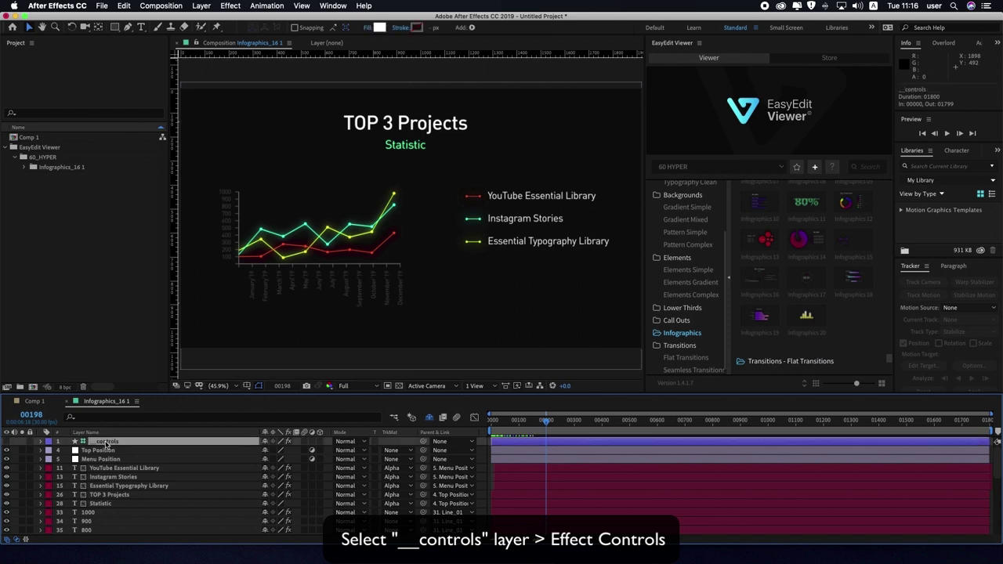
{"action": "left_click", "coordinate": [41, 442]}
{"action": "left_click", "coordinate": [50, 460]}
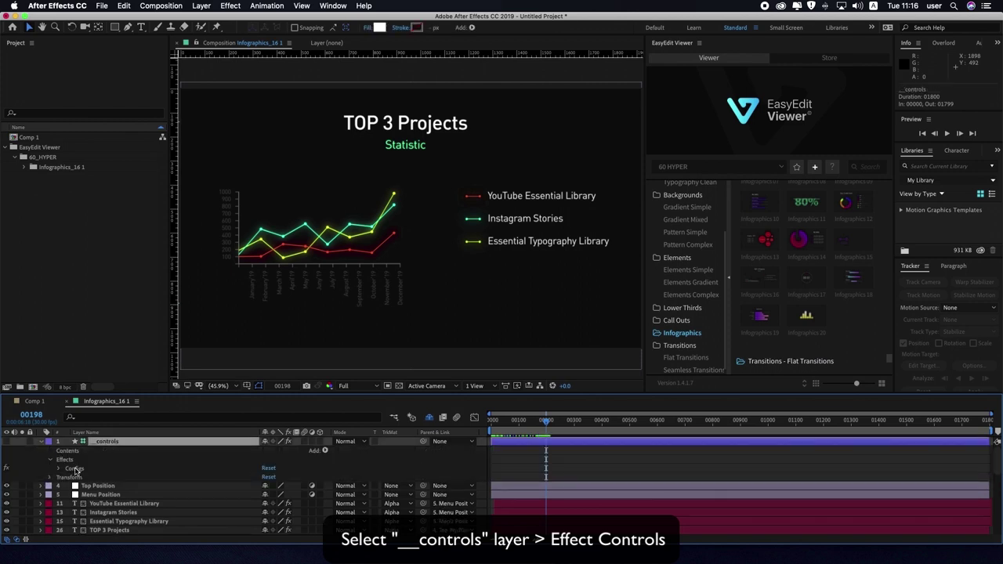
{"action": "left_click", "coordinate": [75, 469]}
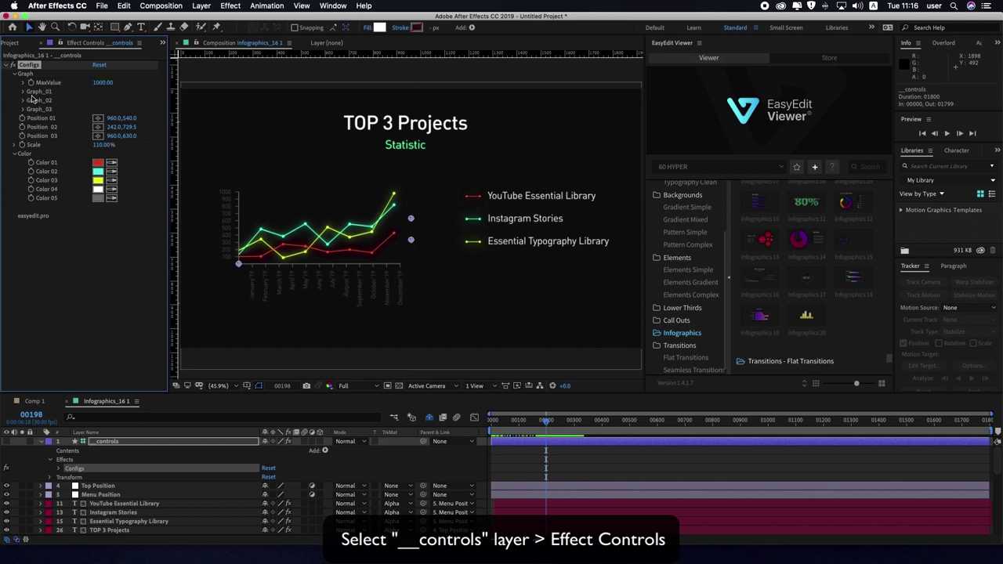
{"action": "left_click", "coordinate": [23, 92]}
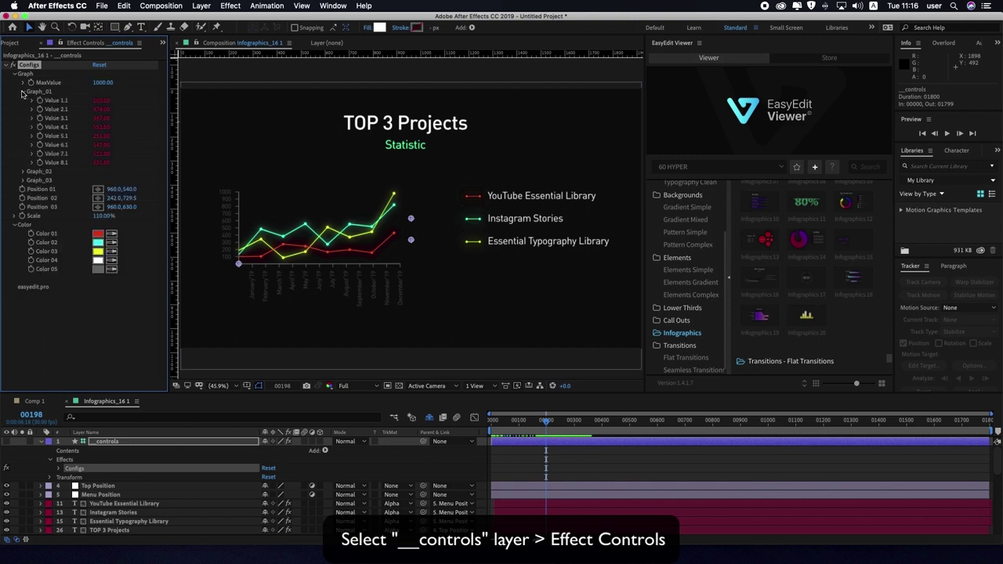
- Raise Graph_01 Value 1.1 and 2.1 and review the chart's build-in animation
{"action": "left_click_drag", "start_coordinate": [101, 101], "coordinate": [123, 97]}
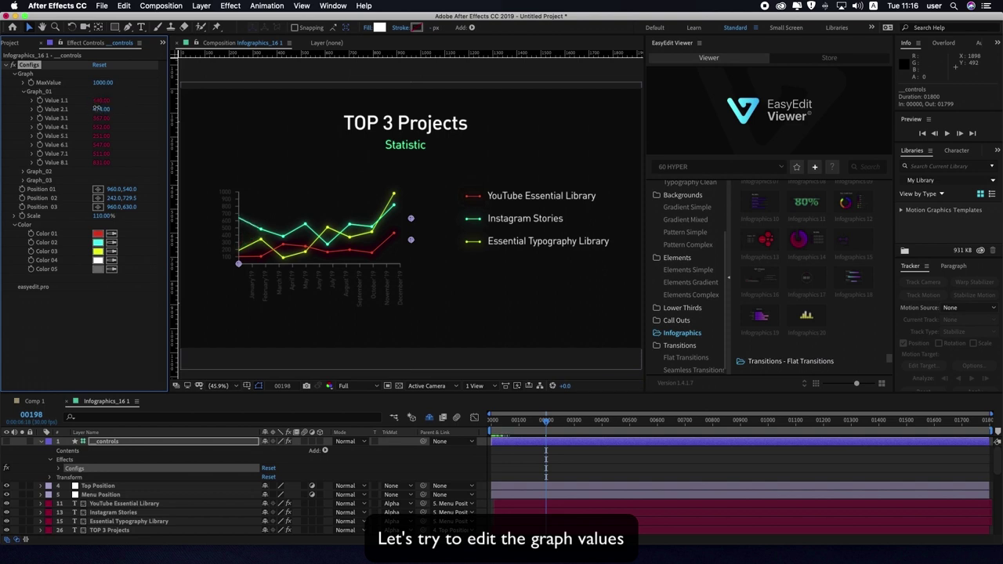
{"action": "mouse_move", "coordinate": [97, 108]}
{"action": "left_mouse_down"}
{"action": "mouse_move", "coordinate": [114, 107]}
{"action": "mouse_move", "coordinate": [126, 140]}
{"action": "mouse_move", "coordinate": [114, 150]}
{"action": "left_mouse_up"}
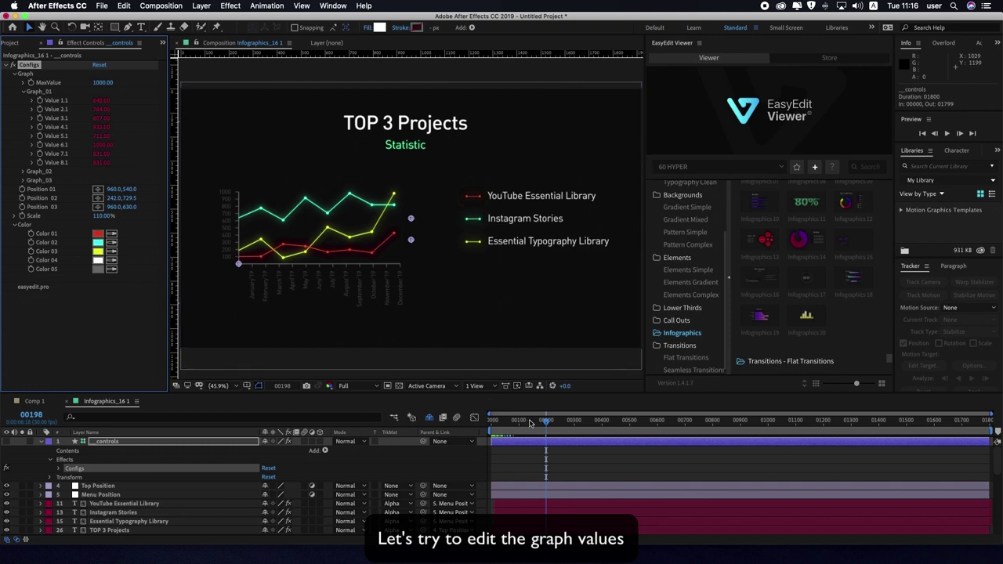
{"action": "left_click_drag", "start_coordinate": [546, 423], "coordinate": [518, 424]}
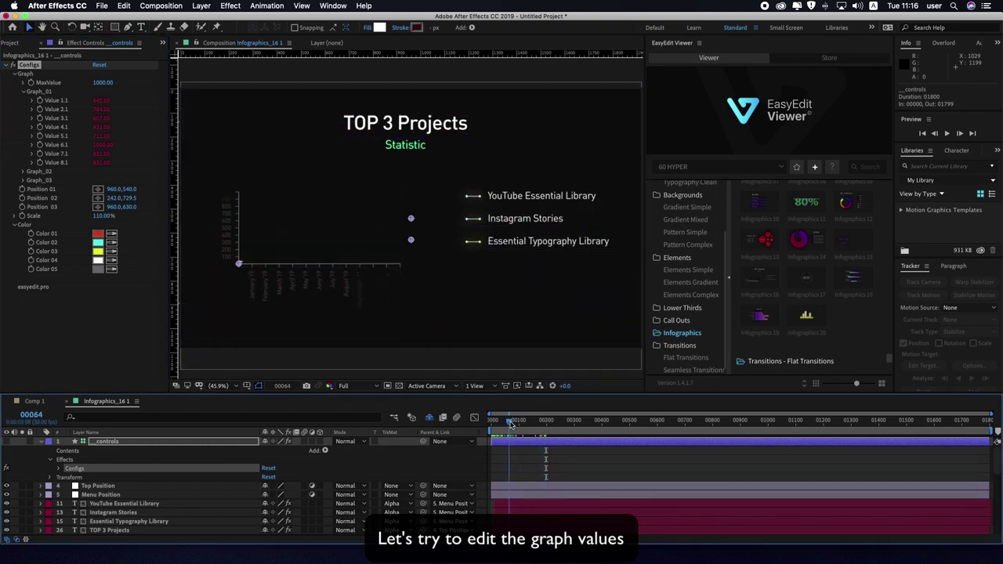
{"action": "left_click_drag", "start_coordinate": [518, 424], "coordinate": [565, 427]}
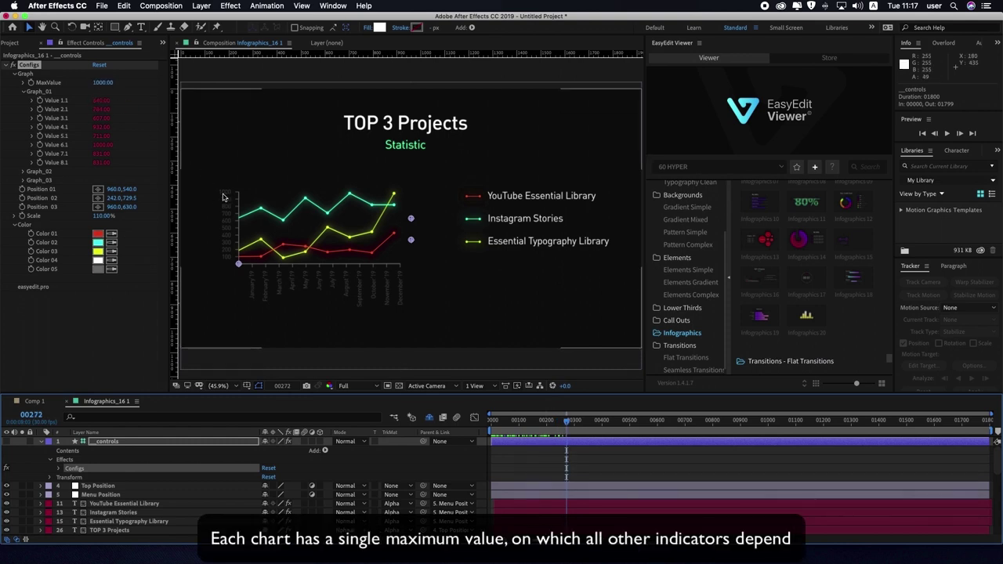
- Test the chart MaxValue at 130 and 40, then restore it to 1000
{"action": "left_click", "coordinate": [102, 83]}
{"action": "type", "text": "500"}
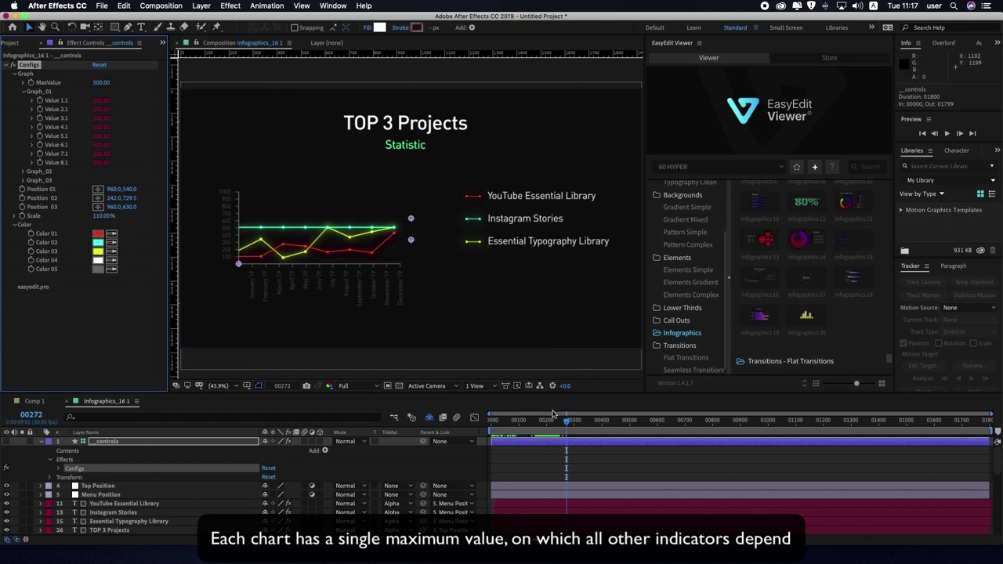
{"action": "mouse_move", "coordinate": [565, 424]}
{"action": "left_mouse_down"}
{"action": "mouse_move", "coordinate": [539, 424]}
{"action": "mouse_move", "coordinate": [567, 424]}
{"action": "left_mouse_up"}
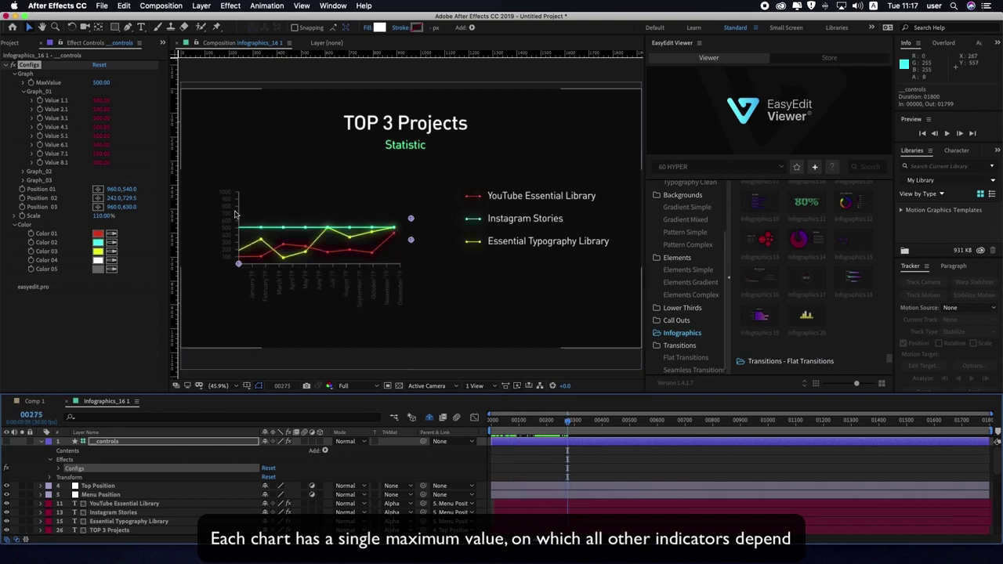
{"action": "type", "text": "130"}
{"action": "key", "text": "Return"}
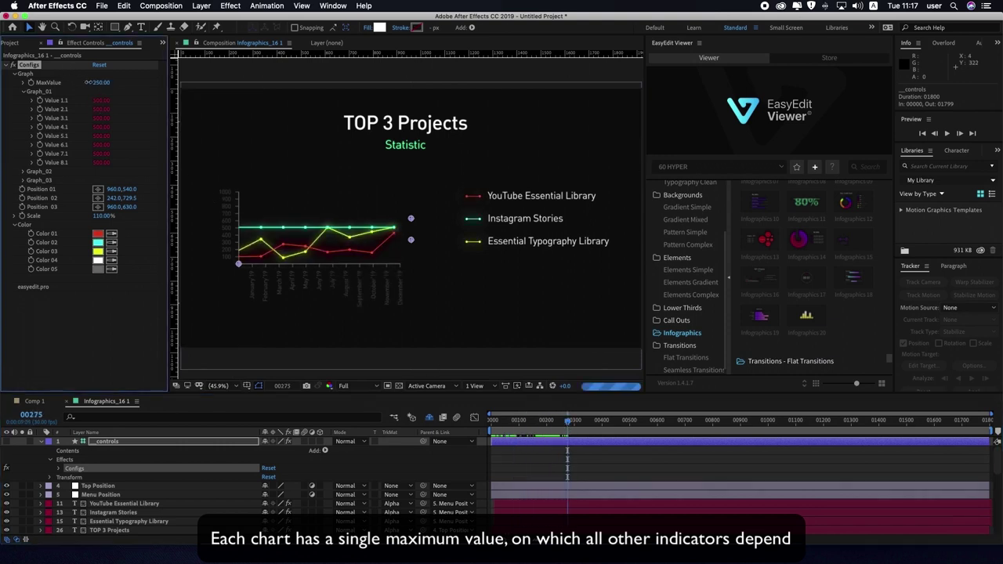
{"action": "left_click_drag", "start_coordinate": [84, 84], "coordinate": [78, 84]}
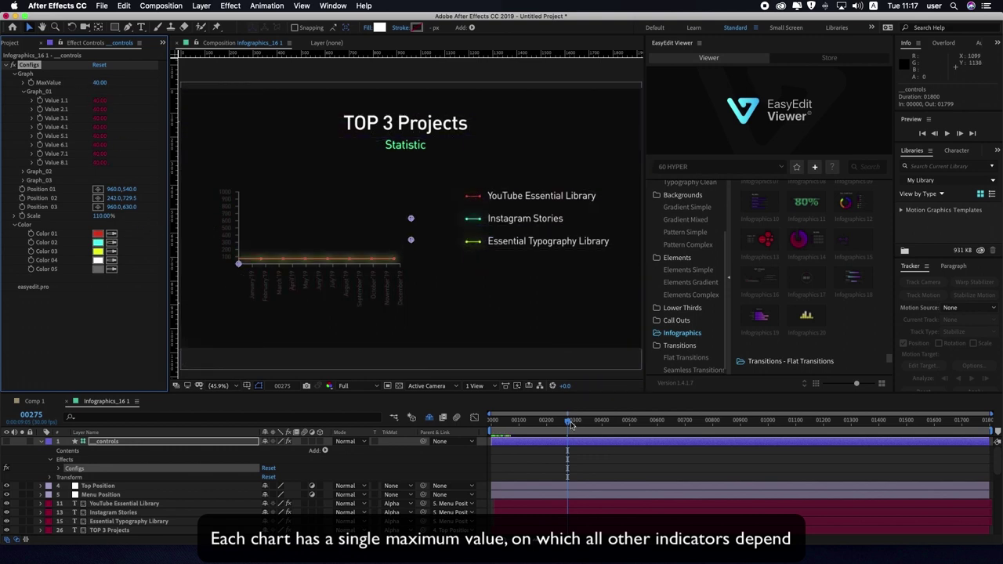
{"action": "left_click", "coordinate": [99, 82]}
{"action": "type", "text": "1000"}
{"action": "key", "text": "Return"}
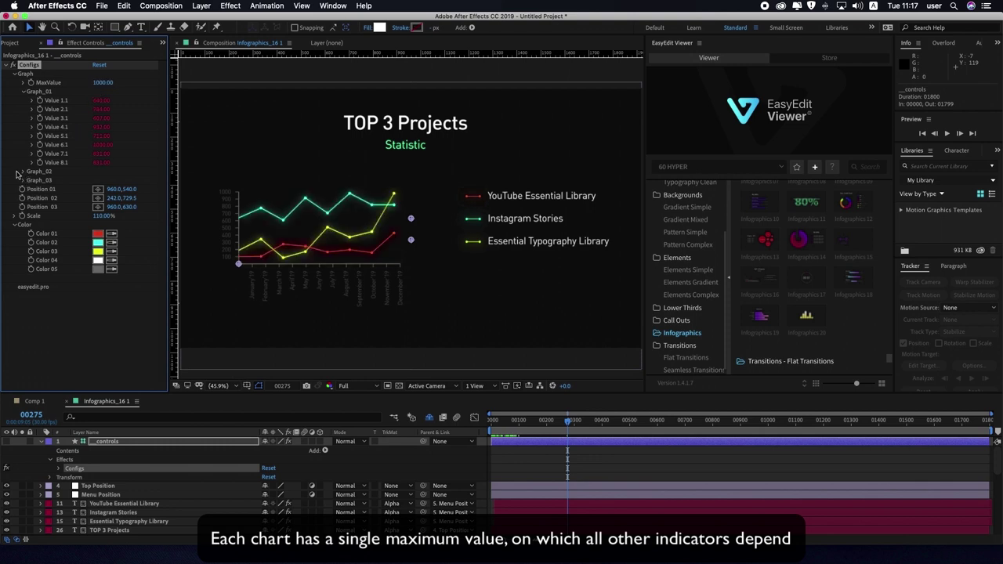
- Expand Graph_02, raise its data values, and play the chart from an earlier frame
{"action": "left_click", "coordinate": [21, 173]}
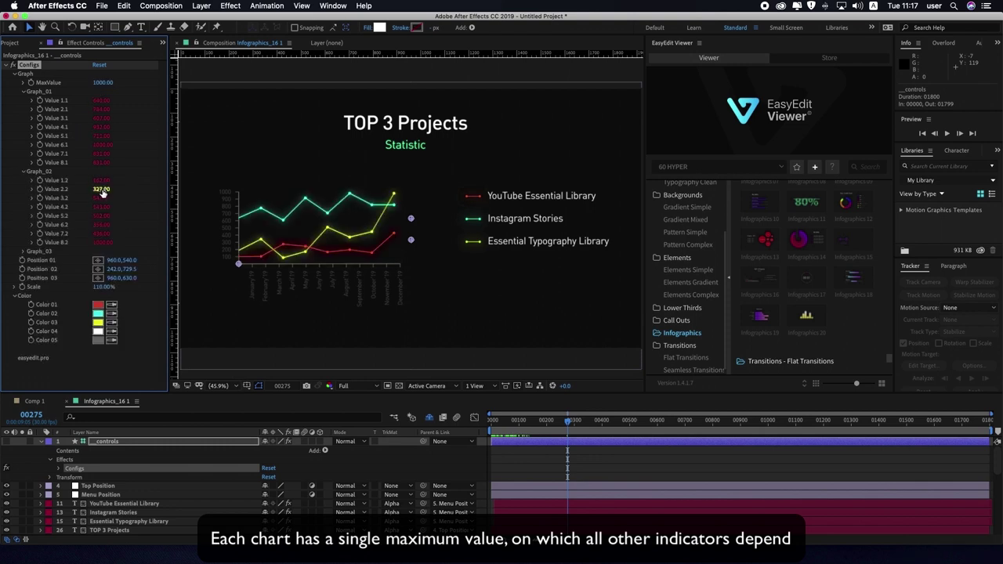
{"action": "mouse_move", "coordinate": [94, 189]}
{"action": "left_mouse_down"}
{"action": "mouse_move", "coordinate": [123, 221]}
{"action": "mouse_move", "coordinate": [117, 232]}
{"action": "mouse_move", "coordinate": [133, 235]}
{"action": "left_mouse_up"}
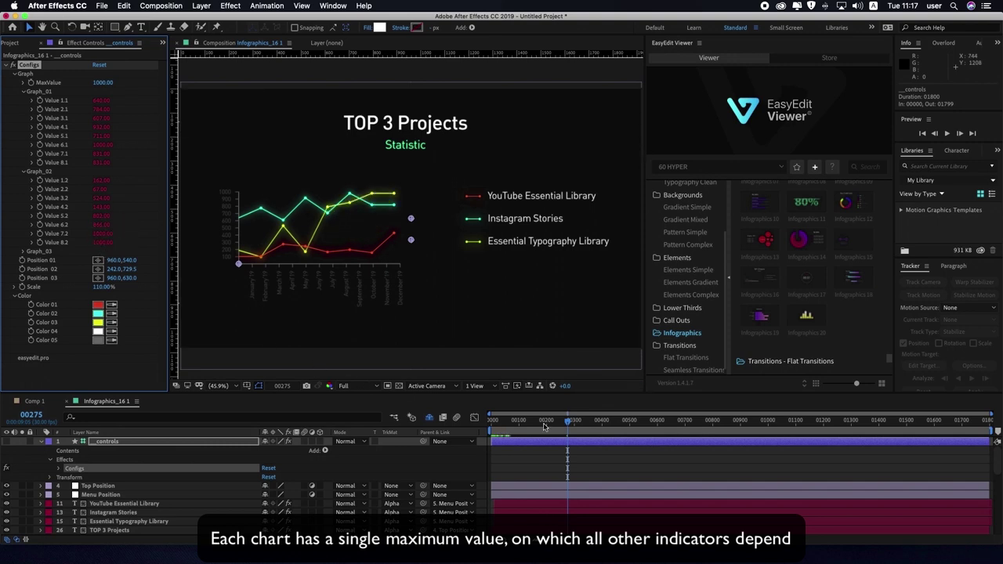
{"action": "left_click_drag", "start_coordinate": [568, 422], "coordinate": [517, 430]}
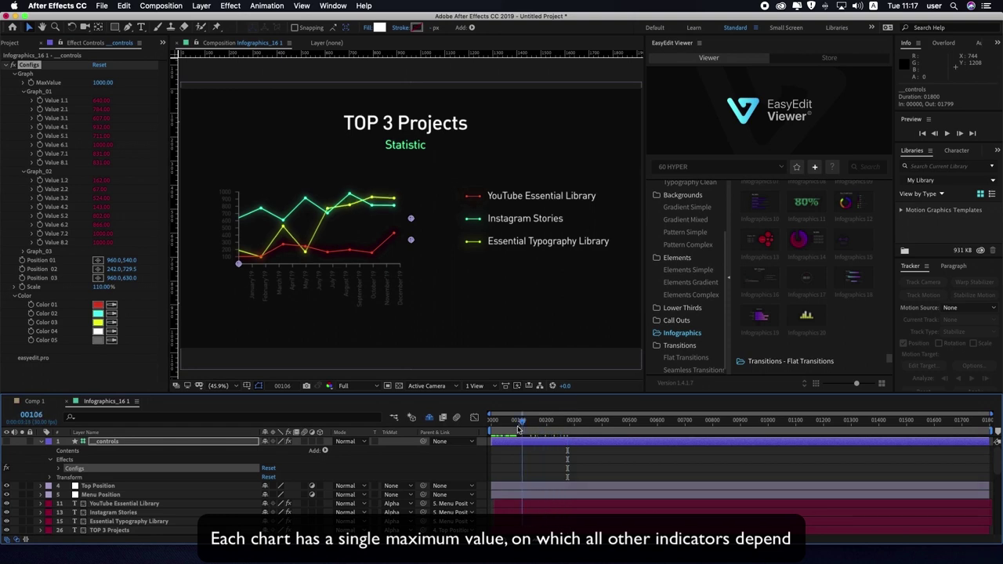
{"action": "key", "text": "space"}
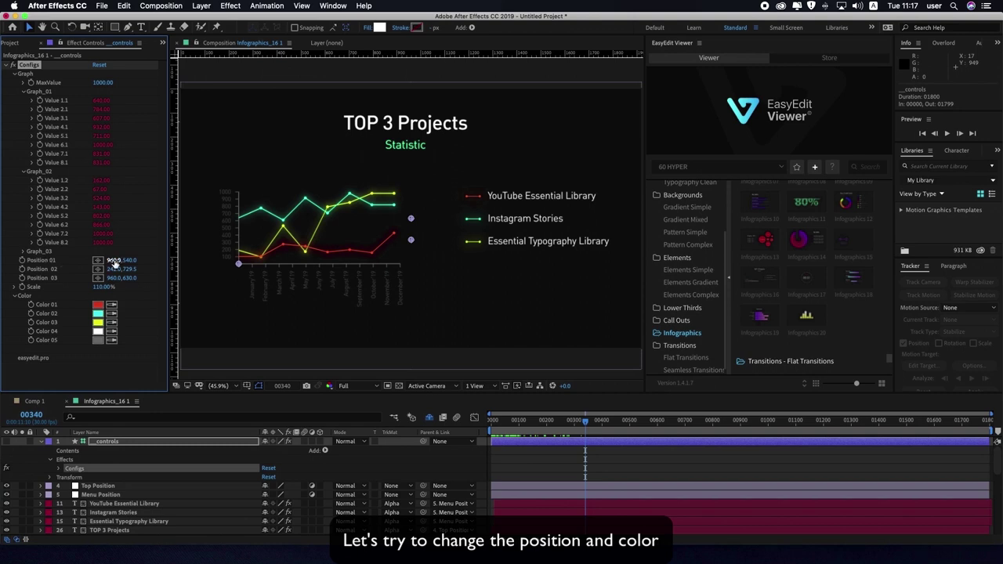
- Scrub the Position 01–03 values for title, chart and legend, undoing the title shift
{"action": "left_click_drag", "start_coordinate": [116, 260], "coordinate": [215, 262]}
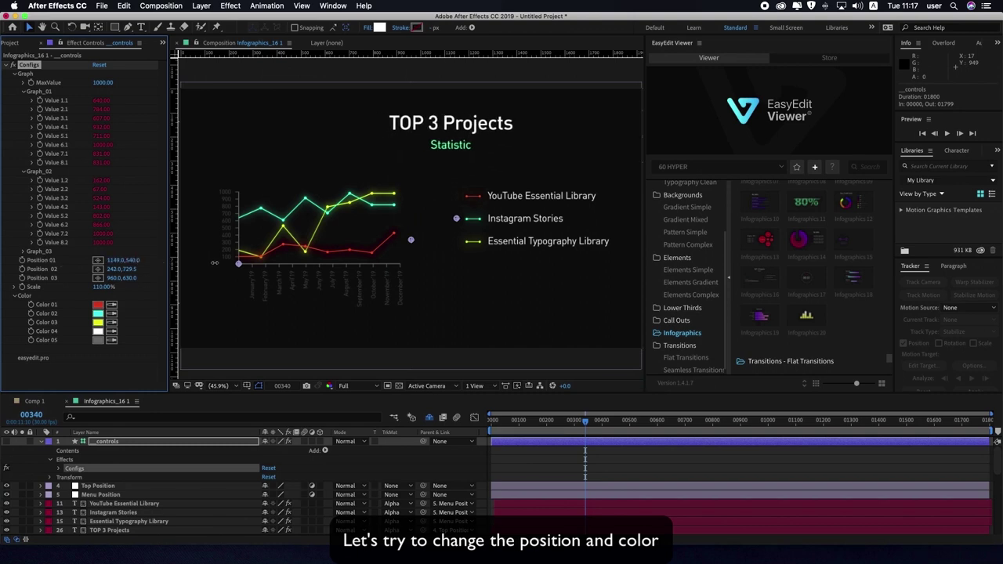
{"action": "key", "text": "cmd+z"}
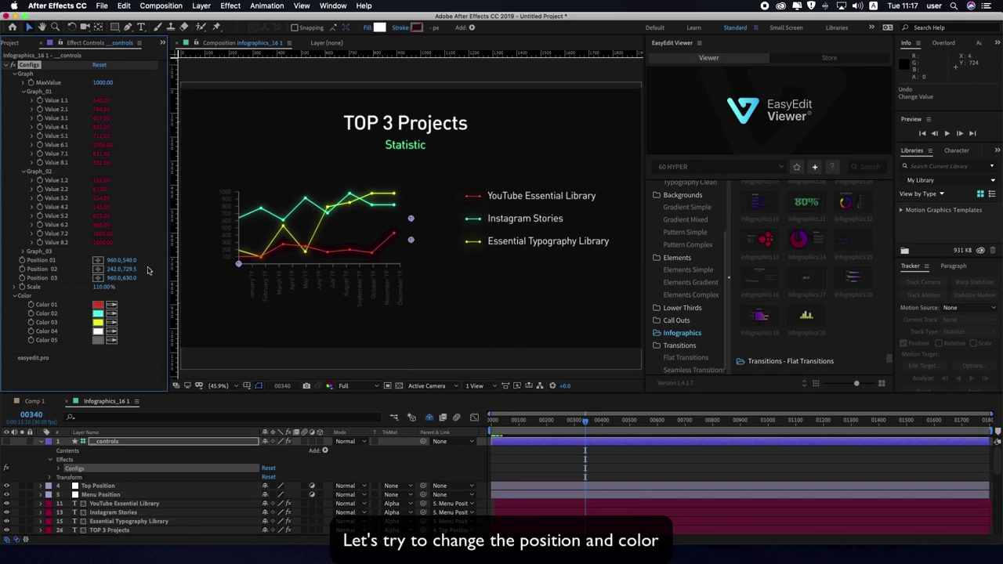
{"action": "mouse_move", "coordinate": [122, 269]}
{"action": "left_mouse_down"}
{"action": "mouse_move", "coordinate": [83, 273]}
{"action": "mouse_move", "coordinate": [186, 274]}
{"action": "left_mouse_up"}
{"action": "left_click_drag", "start_coordinate": [146, 277], "coordinate": [179, 279]}
- Set Color 01 to magenta, discarding trial colours for Color 02 and the legend text
{"action": "left_click", "coordinate": [97, 305]}
{"action": "mouse_move", "coordinate": [232, 382]}
{"action": "left_mouse_down"}
{"action": "mouse_move", "coordinate": [184, 401]}
{"action": "mouse_move", "coordinate": [274, 386]}
{"action": "left_mouse_up"}
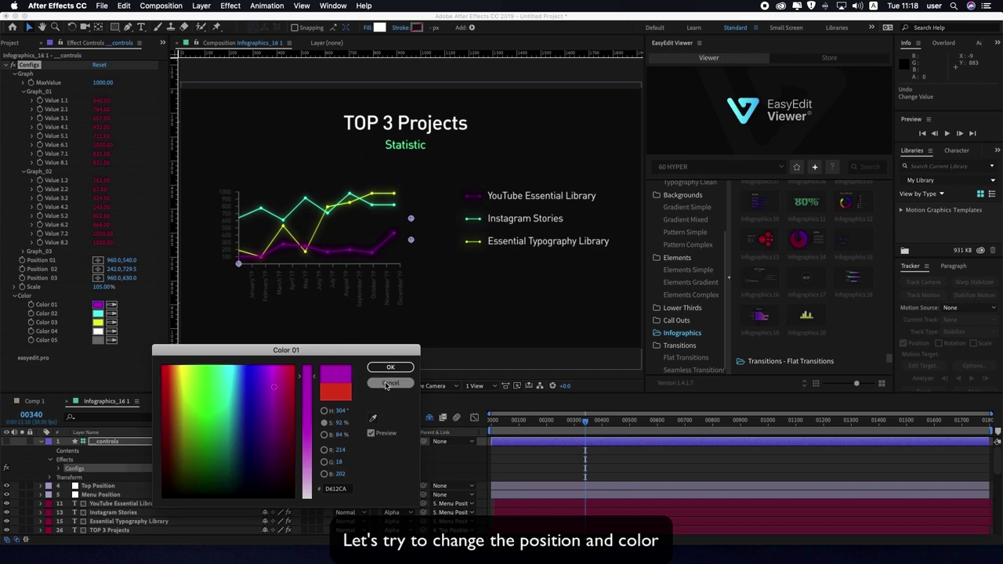
{"action": "left_click", "coordinate": [389, 367]}
{"action": "left_click", "coordinate": [97, 314]}
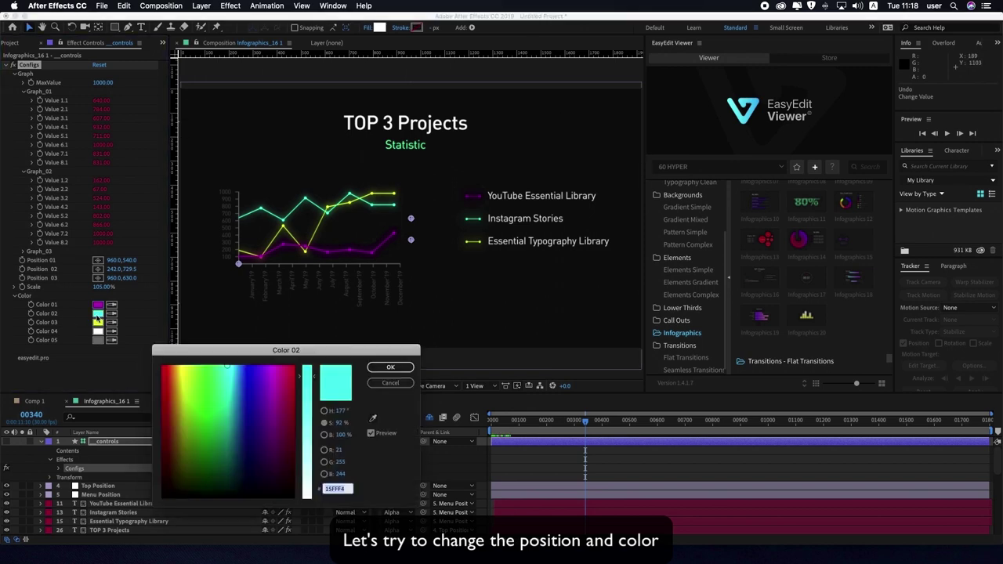
{"action": "mouse_move", "coordinate": [245, 381]}
{"action": "left_mouse_down"}
{"action": "mouse_move", "coordinate": [210, 414]}
{"action": "mouse_move", "coordinate": [277, 384]}
{"action": "left_mouse_up"}
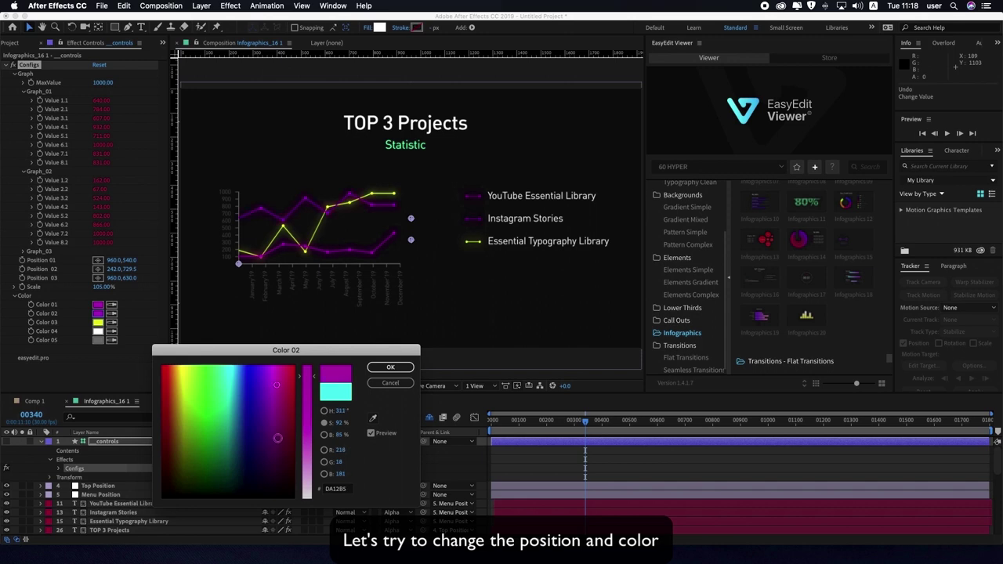
{"action": "left_click", "coordinate": [391, 382]}
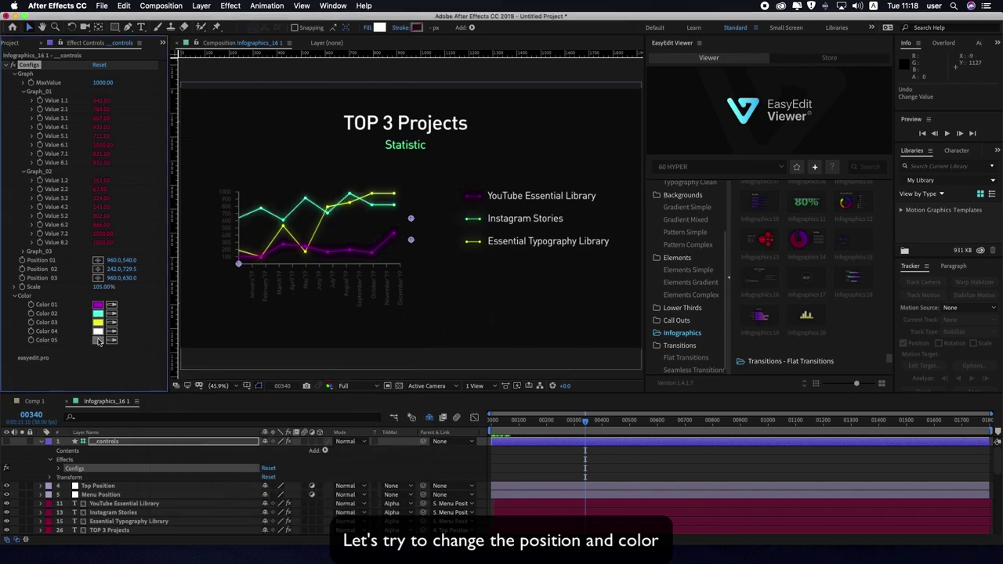
{"action": "left_click", "coordinate": [99, 332]}
{"action": "left_click_drag", "start_coordinate": [228, 384], "coordinate": [266, 418]}
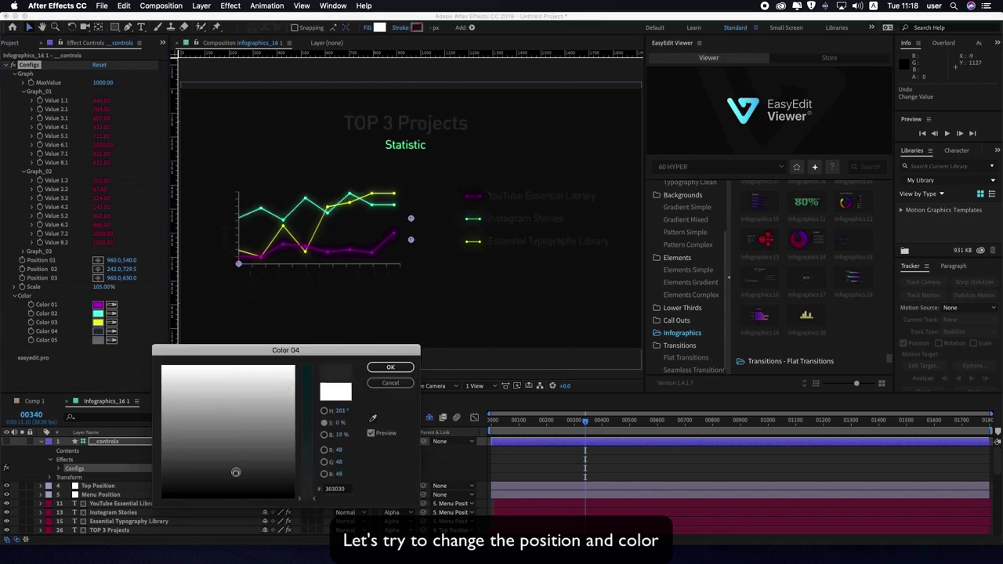
{"action": "left_click", "coordinate": [390, 382]}
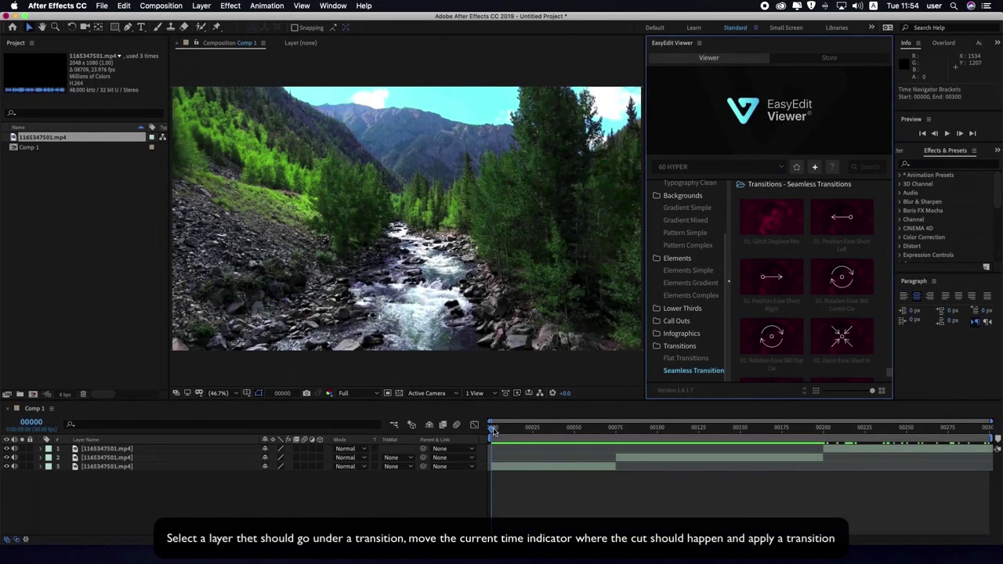
- Move the current time indicator in Comp 1 to frame 00074
{"action": "mouse_move", "coordinate": [492, 430]}
{"action": "left_mouse_down"}
{"action": "mouse_move", "coordinate": [628, 438]}
{"action": "mouse_move", "coordinate": [618, 438]}
{"action": "left_mouse_up"}
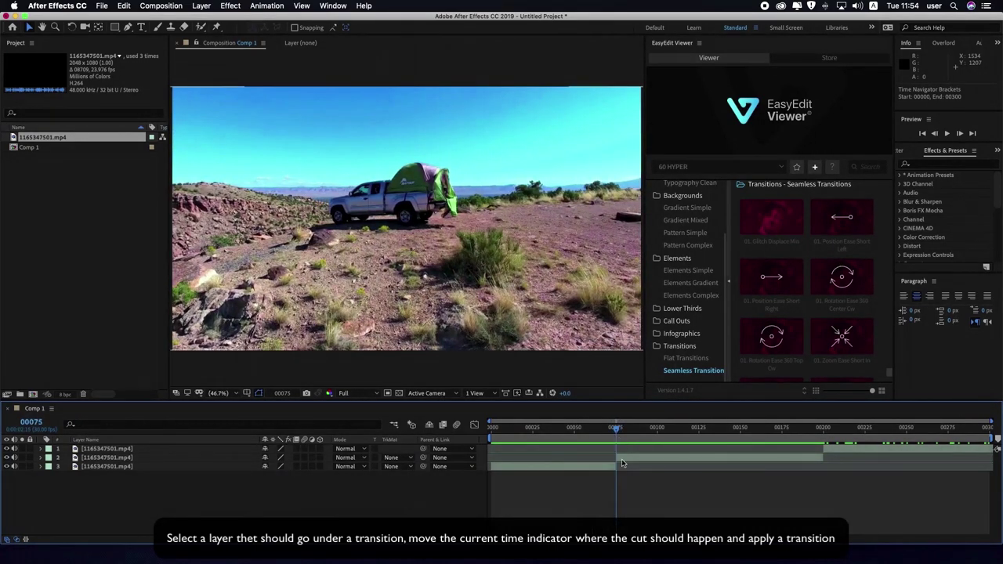
- Import Position Ease Short Left onto layer 2 and preview the cut from frame 55
{"action": "left_click", "coordinate": [623, 459]}
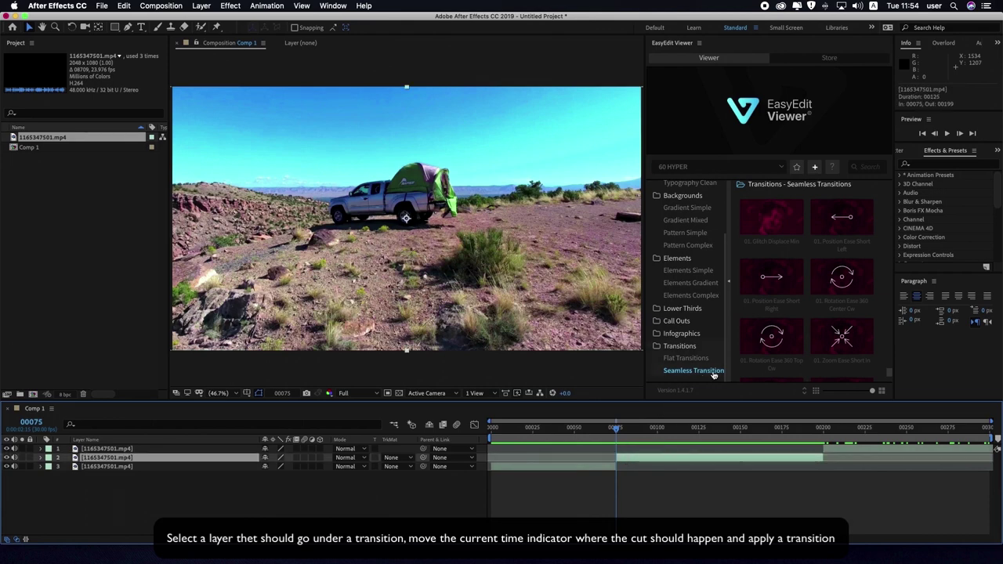
{"action": "left_click_drag", "start_coordinate": [644, 321], "coordinate": [600, 326]}
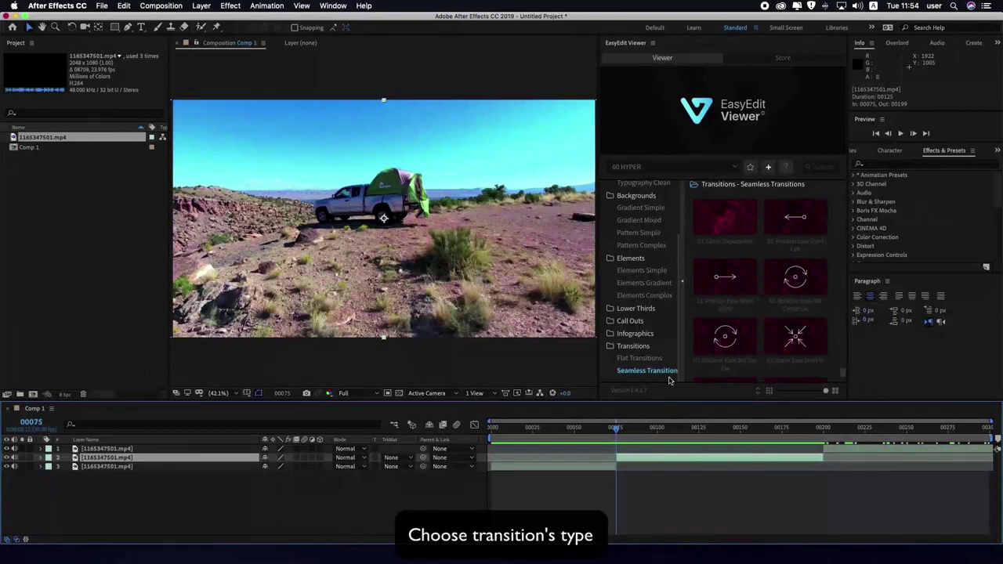
{"action": "mouse_move", "coordinate": [733, 233]}
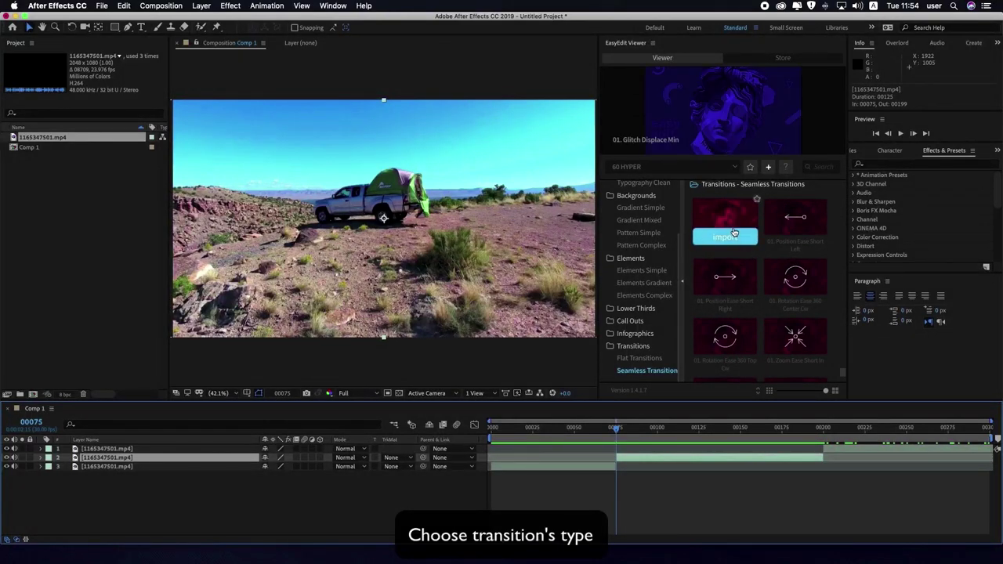
{"action": "left_click", "coordinate": [794, 239]}
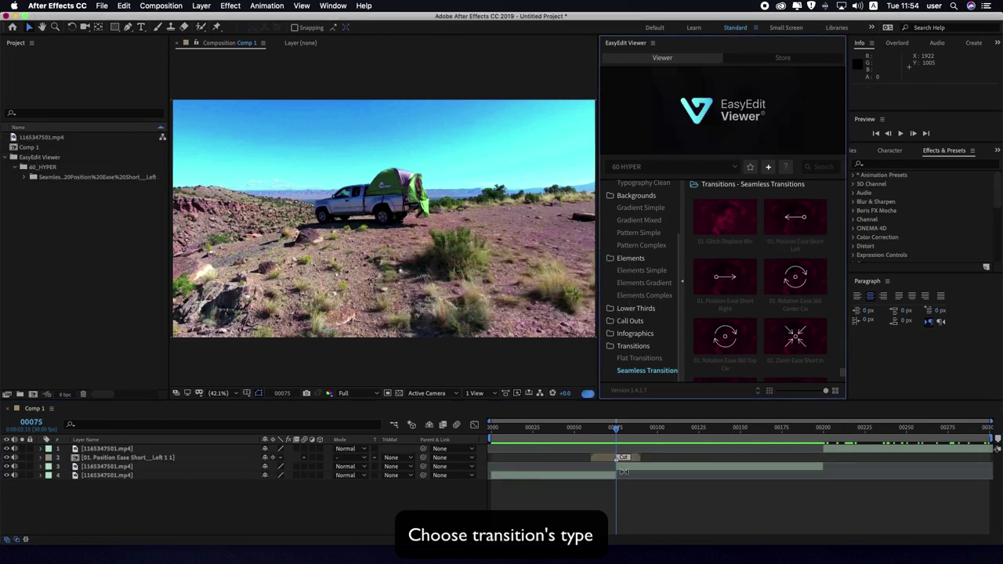
{"action": "left_click", "coordinate": [582, 427]}
{"action": "key", "text": "space"}
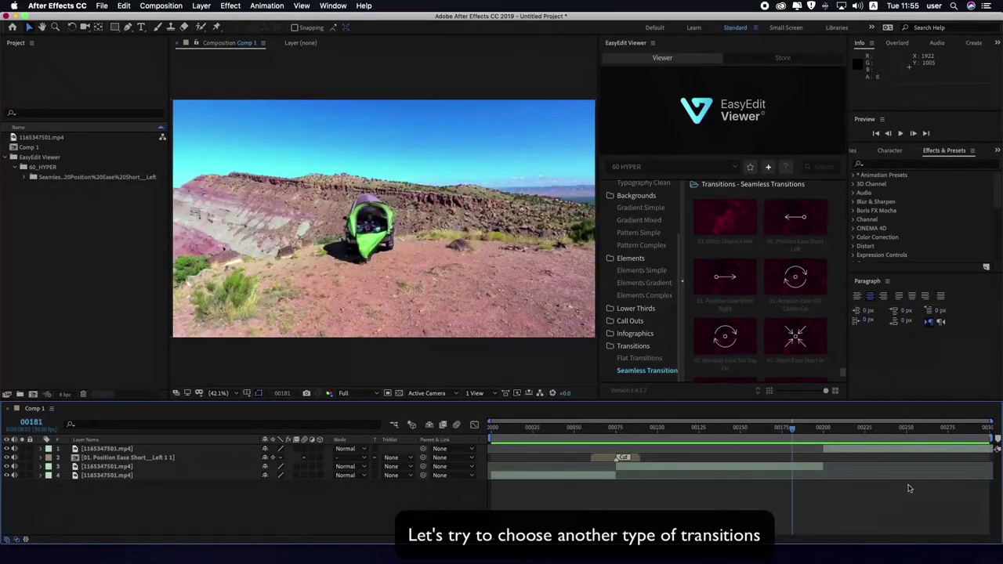
- Import the Transitions 04 flat transition onto the top drone clip at frame 00200
{"action": "left_click_drag", "start_coordinate": [790, 430], "coordinate": [832, 431]}
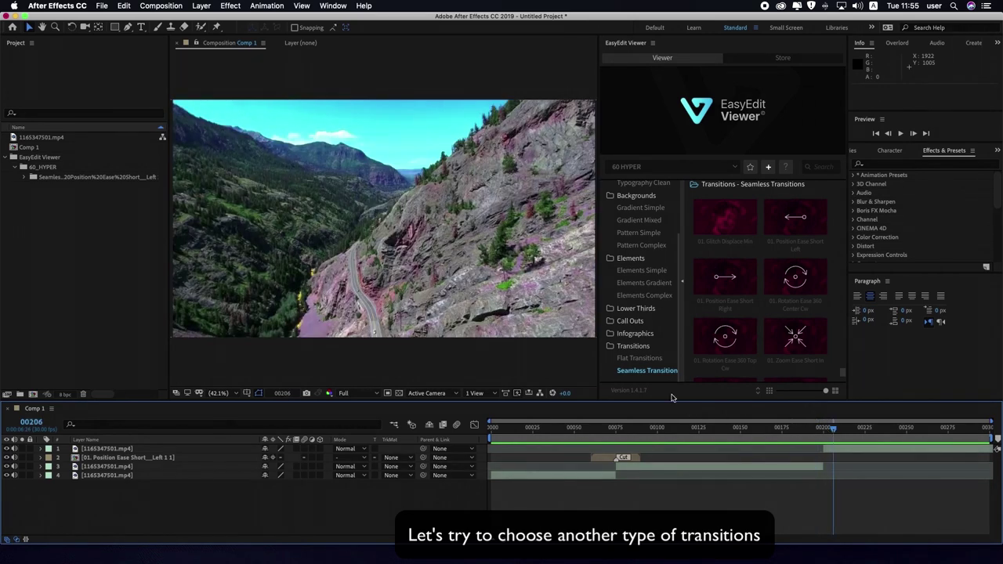
{"action": "left_click", "coordinate": [644, 360]}
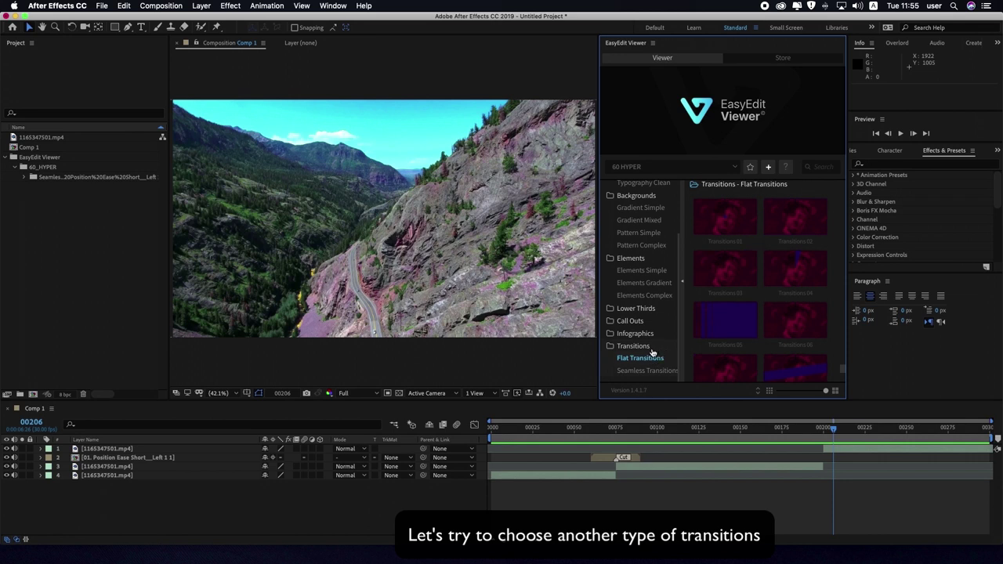
{"action": "left_click", "coordinate": [829, 431]}
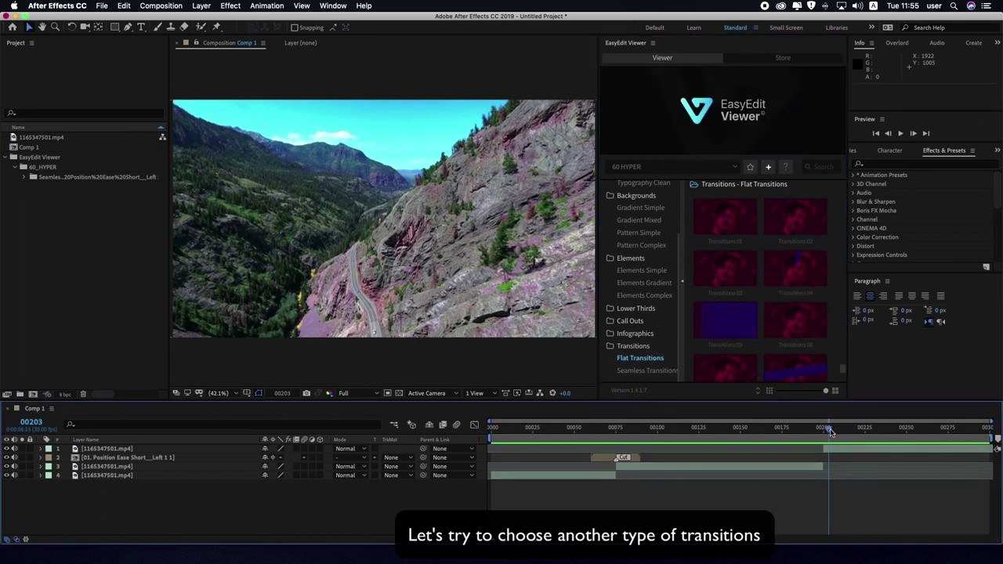
{"action": "left_click_drag", "start_coordinate": [830, 431], "coordinate": [825, 432]}
{"action": "left_click", "coordinate": [828, 448]}
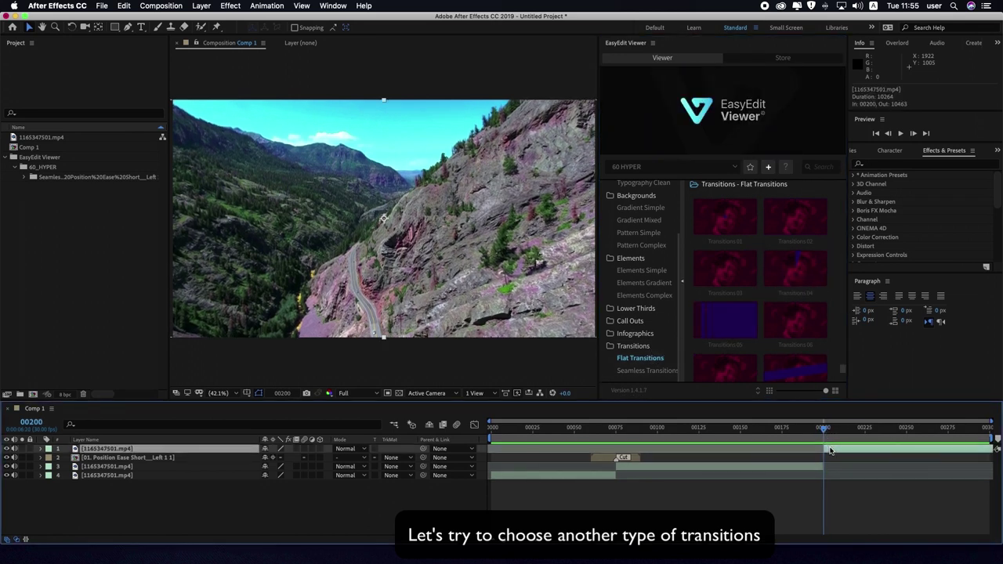
{"action": "left_click", "coordinate": [795, 288]}
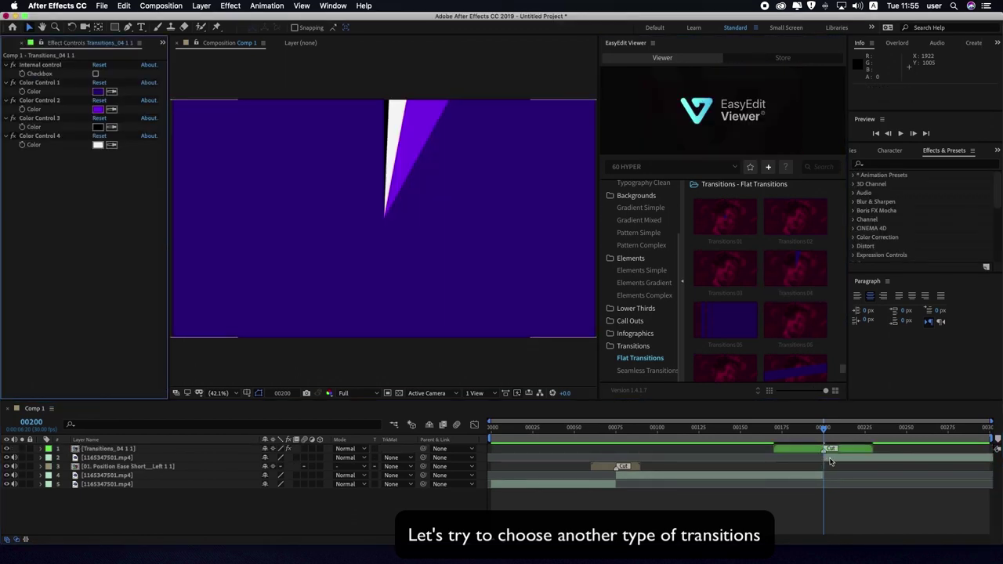
- Scrub back to where the flat transition begins and play it back
{"action": "left_click_drag", "start_coordinate": [823, 427], "coordinate": [819, 430]}
{"action": "left_click_drag", "start_coordinate": [801, 430], "coordinate": [763, 437]}
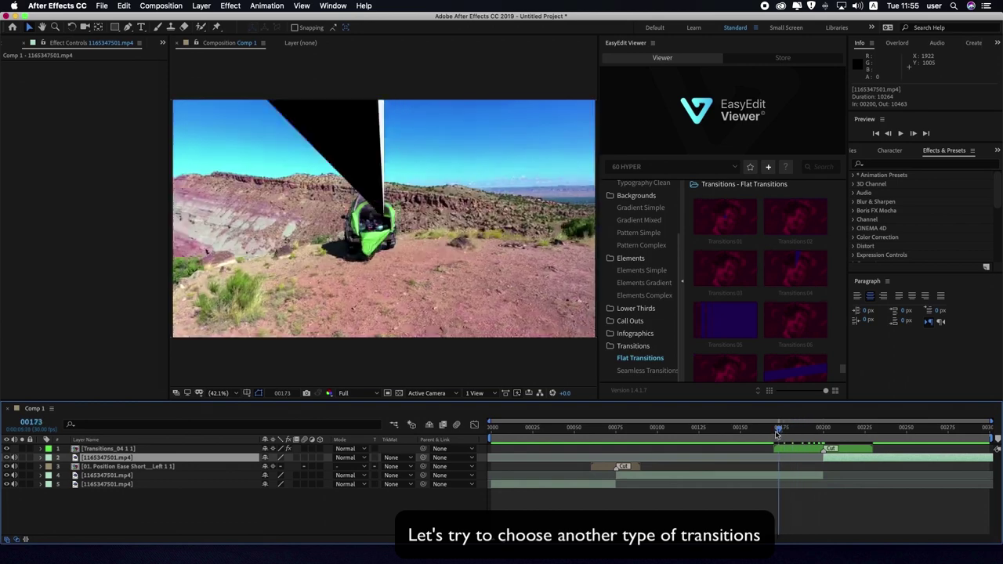
{"action": "key", "text": "space"}
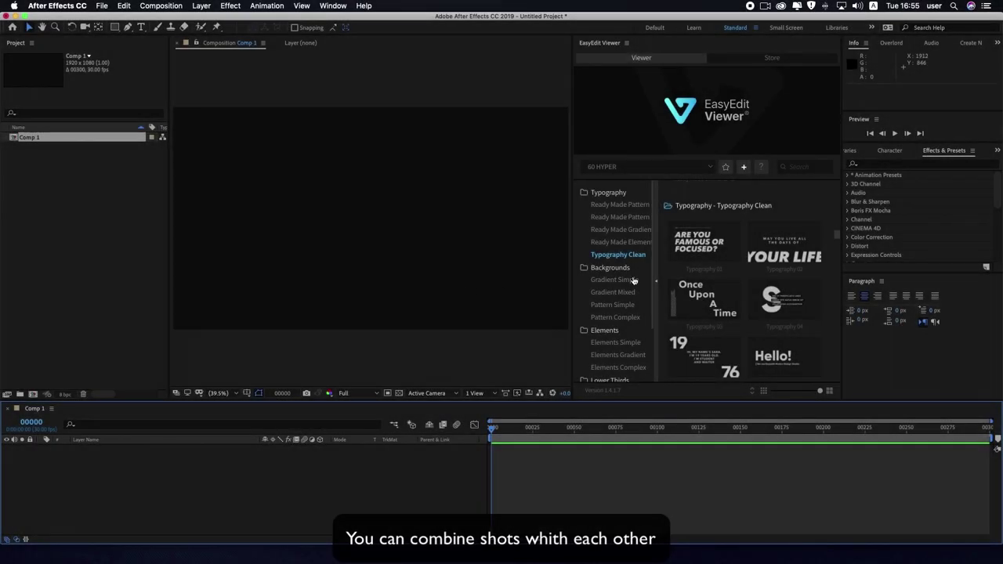
- Import the Typography 08 'Go Let It' scene and scrub to reveal its text
{"action": "scroll", "coordinate": [766, 299], "scroll_direction": "down", "scroll_amount": 1}
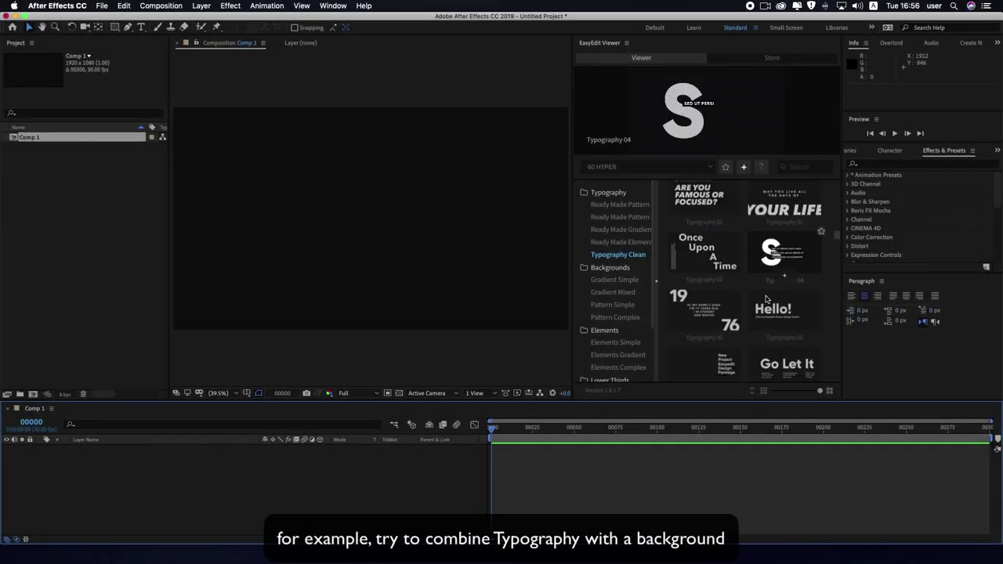
{"action": "scroll", "coordinate": [710, 268], "scroll_direction": "down", "scroll_amount": 3}
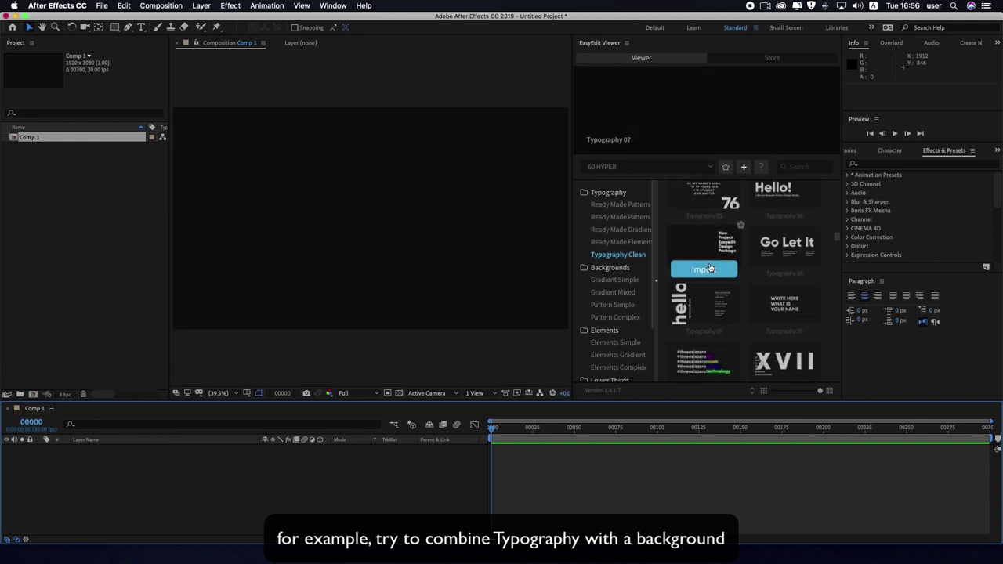
{"action": "scroll", "coordinate": [744, 259], "scroll_direction": "down", "scroll_amount": 1}
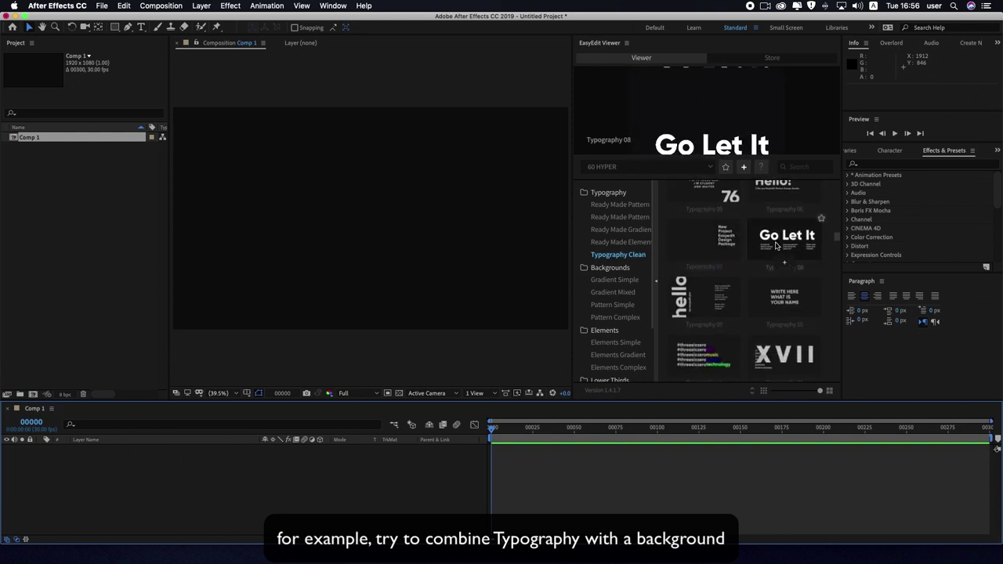
{"action": "left_click", "coordinate": [782, 260]}
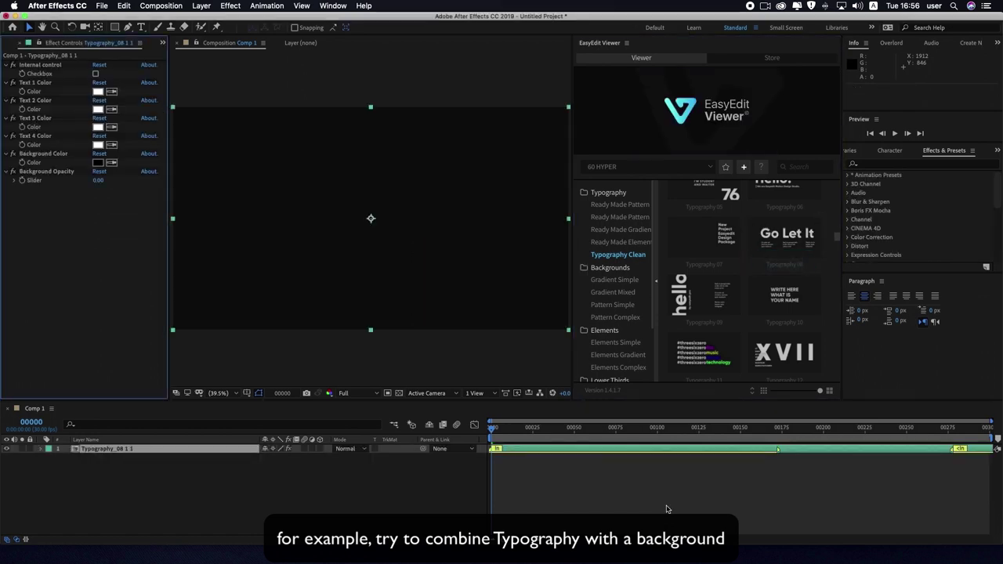
{"action": "left_click_drag", "start_coordinate": [549, 428], "coordinate": [773, 430]}
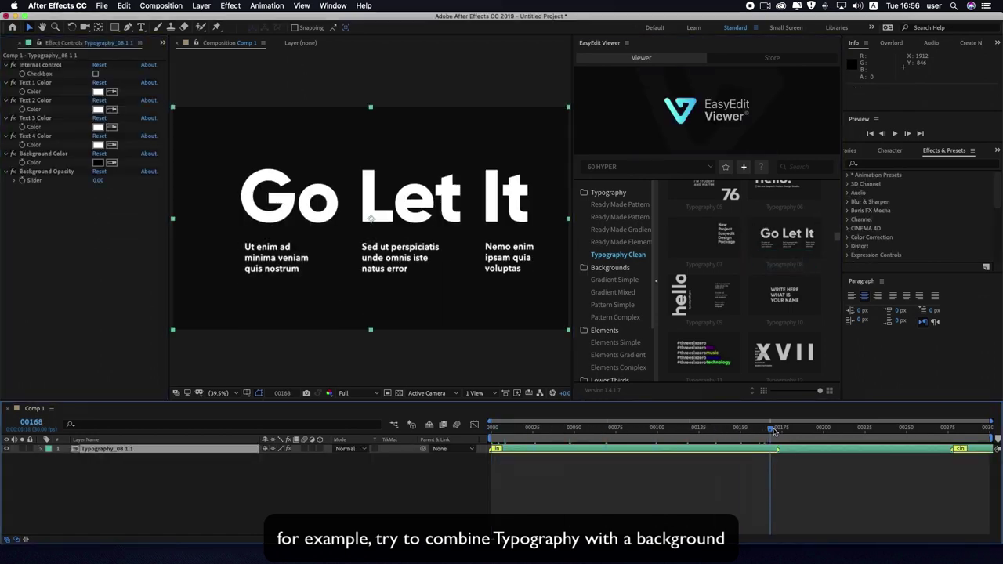
{"action": "left_click", "coordinate": [287, 511]}
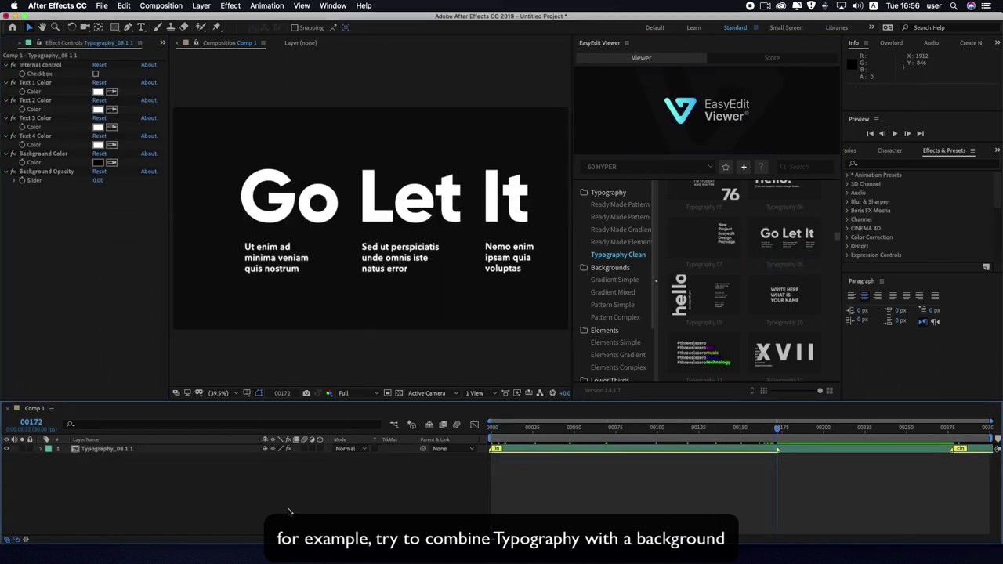
- Import the Pattern 04 background from Backgrounds > Pattern Complex
{"action": "left_click", "coordinate": [618, 318]}
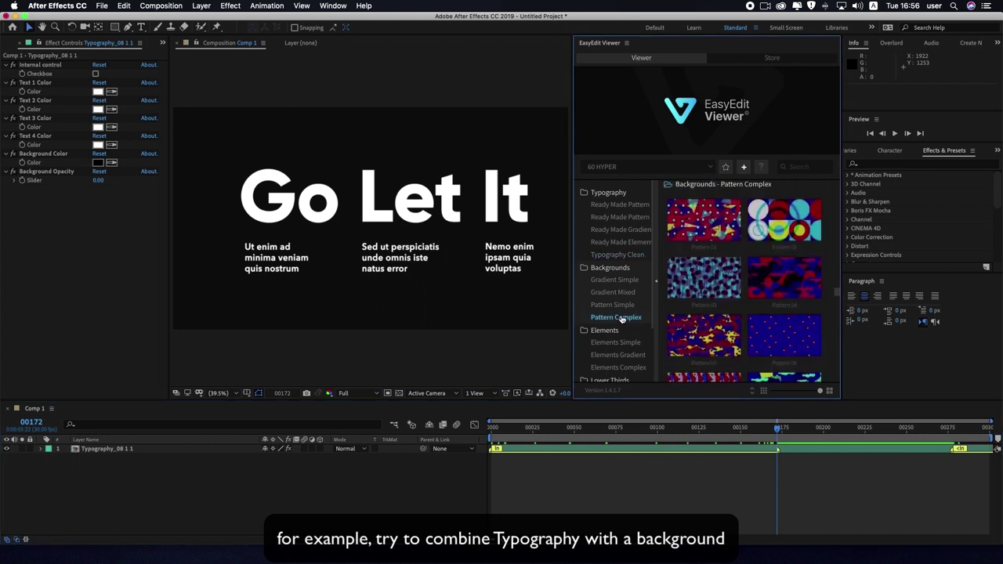
{"action": "mouse_move", "coordinate": [792, 286]}
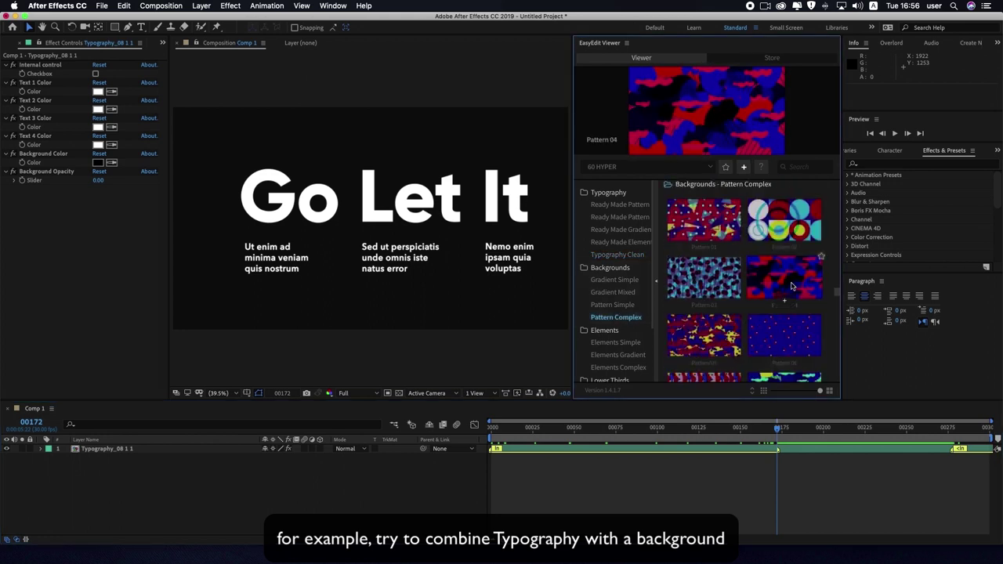
{"action": "left_click", "coordinate": [784, 300]}
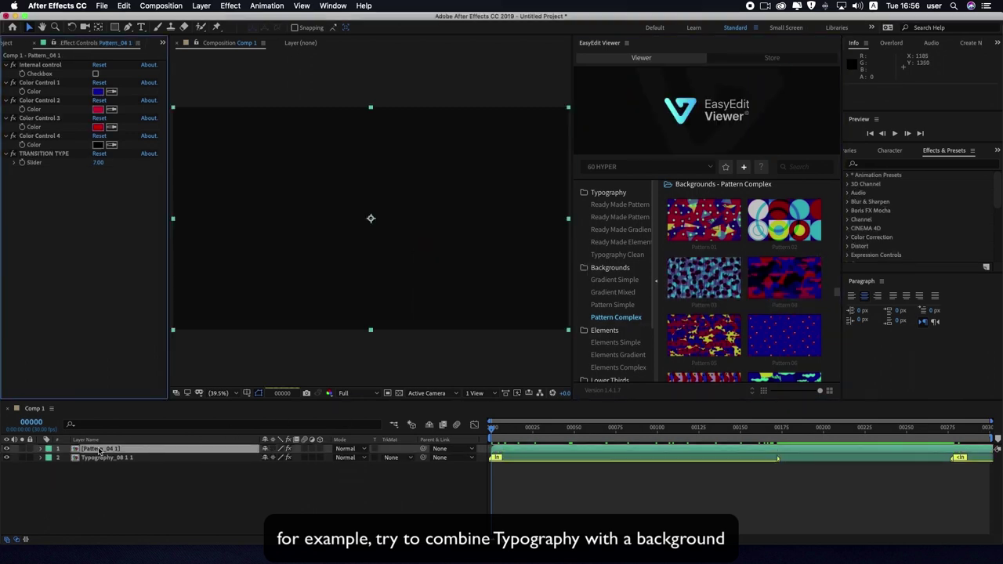
- Move Pattern_04 under Typography_08, set Background Opacity to 44, then delete both layers
{"action": "left_click_drag", "start_coordinate": [99, 450], "coordinate": [102, 464]}
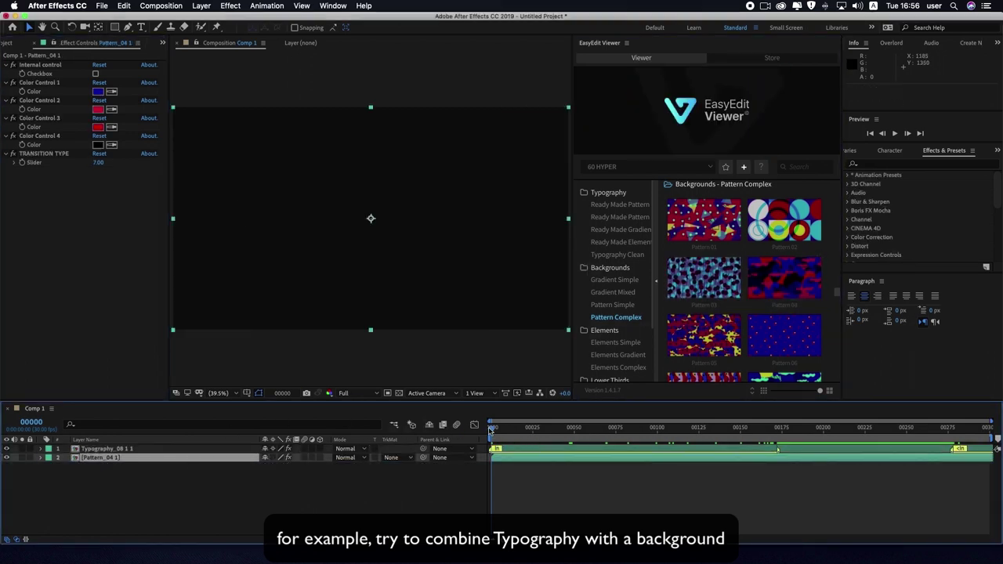
{"action": "left_click_drag", "start_coordinate": [495, 431], "coordinate": [782, 433]}
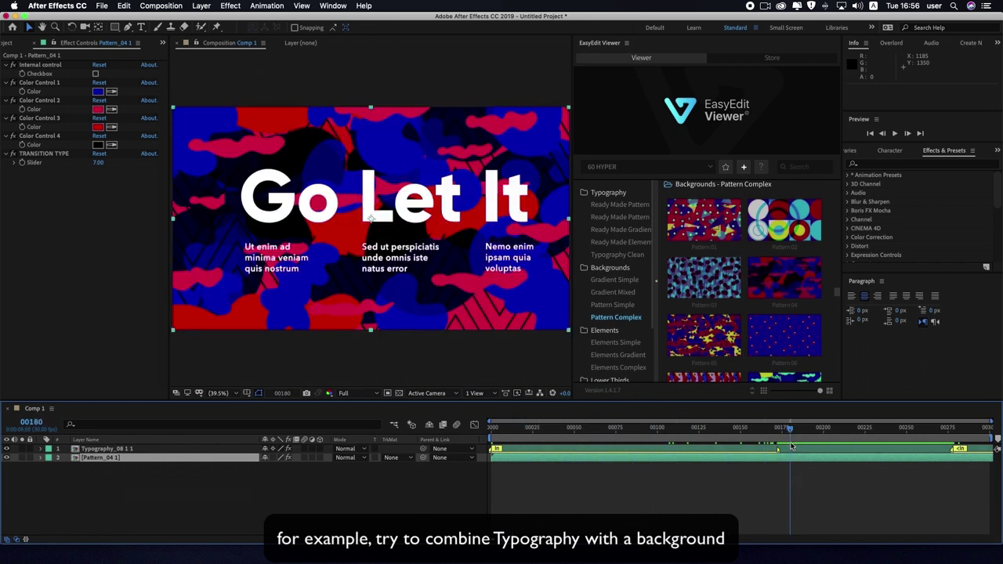
{"action": "left_click", "coordinate": [797, 448]}
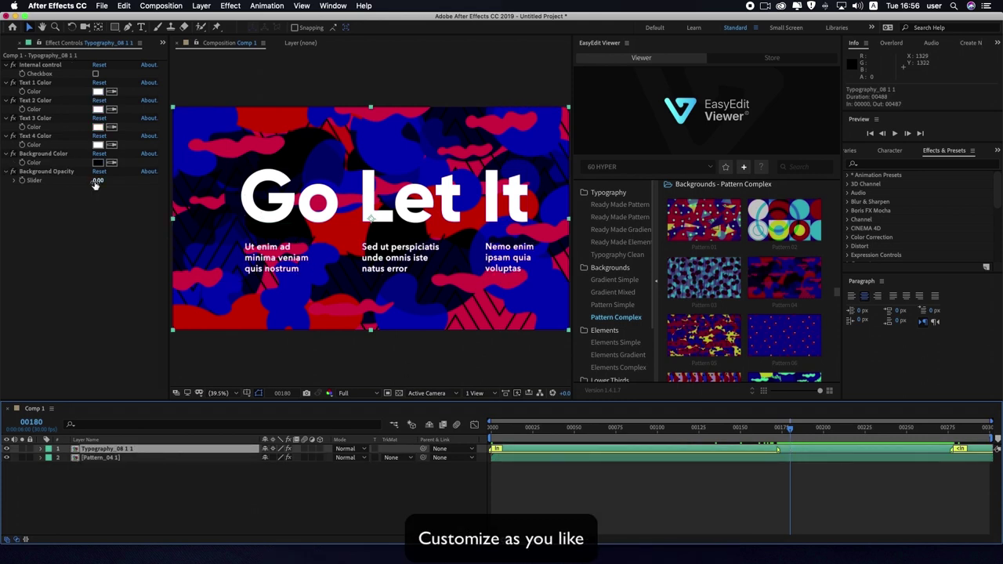
{"action": "left_click_drag", "start_coordinate": [95, 181], "coordinate": [122, 179]}
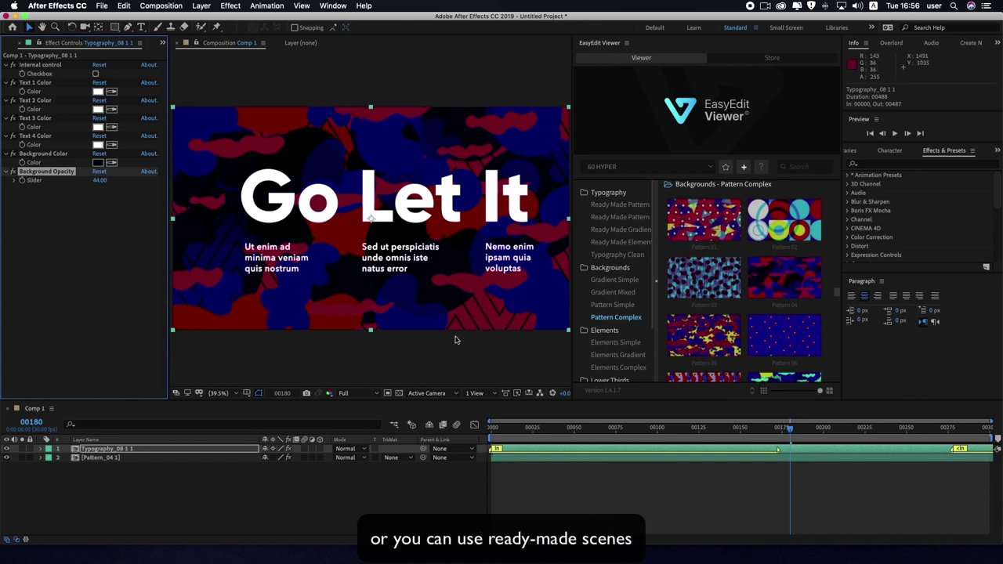
{"action": "left_click_drag", "start_coordinate": [131, 482], "coordinate": [98, 444]}
{"action": "key", "text": "Delete"}
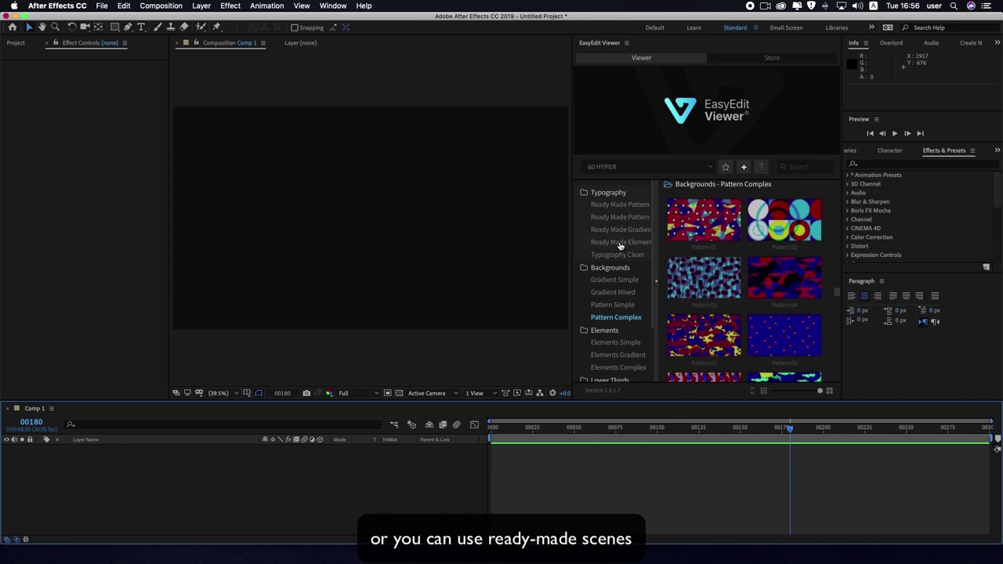
- Import Ready Made Patterns 02 ('ATTENTION!') and scrub through its title animation
{"action": "left_click", "coordinate": [623, 206]}
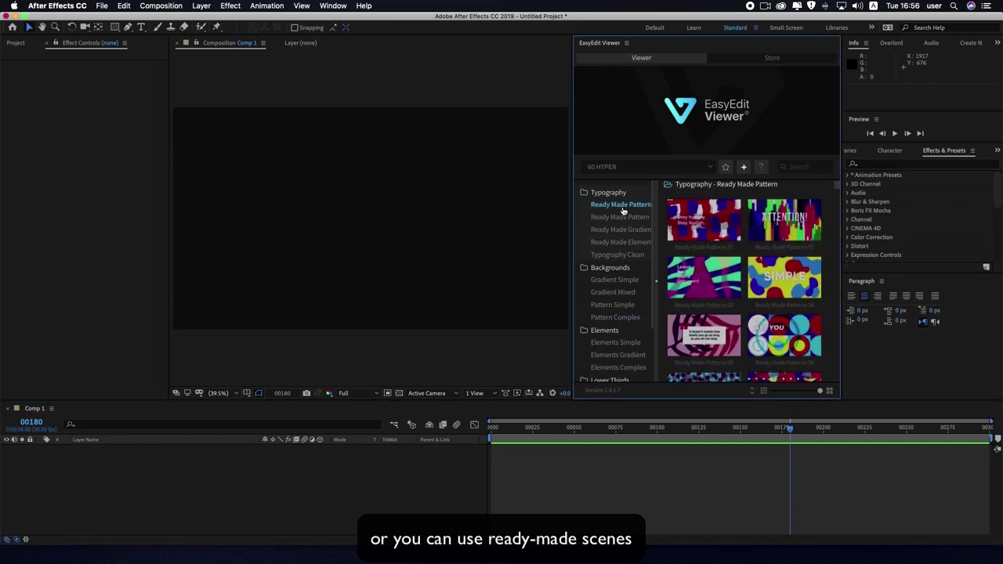
{"action": "left_click", "coordinate": [781, 244]}
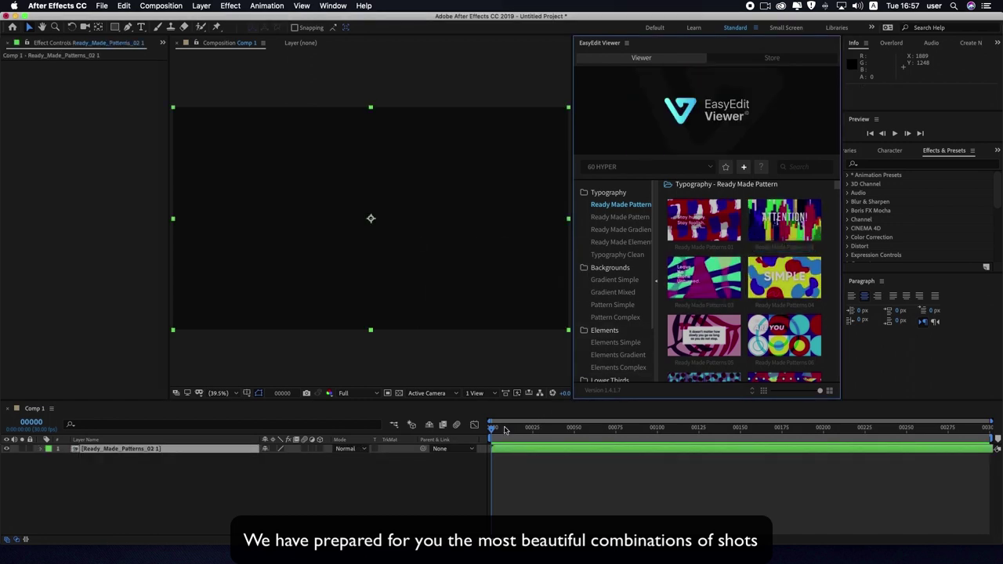
{"action": "left_click", "coordinate": [506, 429]}
{"action": "left_click_drag", "start_coordinate": [518, 433], "coordinate": [729, 429]}
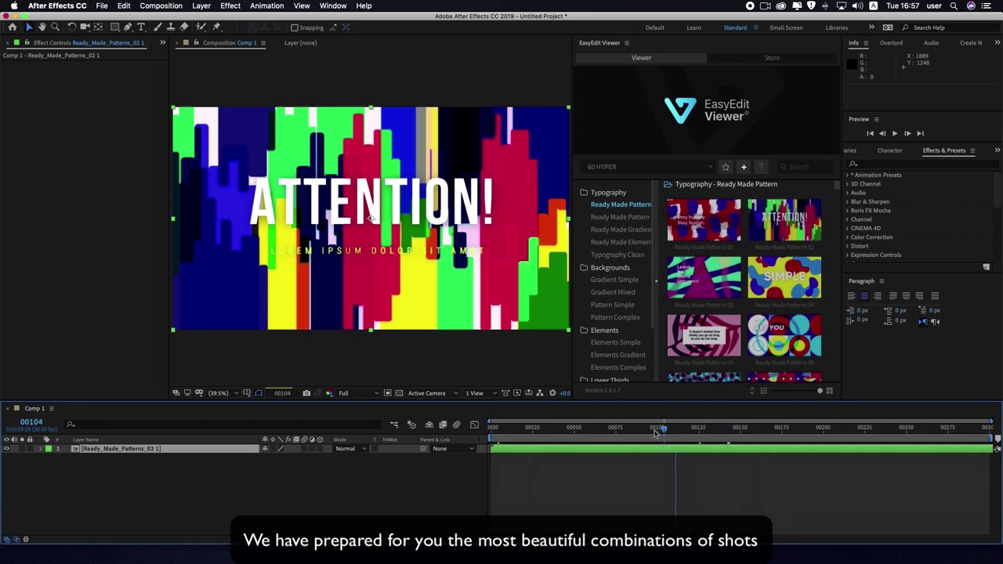
{"action": "mouse_move", "coordinate": [655, 433]}
{"action": "left_mouse_down"}
{"action": "mouse_move", "coordinate": [508, 428]}
{"action": "mouse_move", "coordinate": [718, 424]}
{"action": "left_mouse_up"}
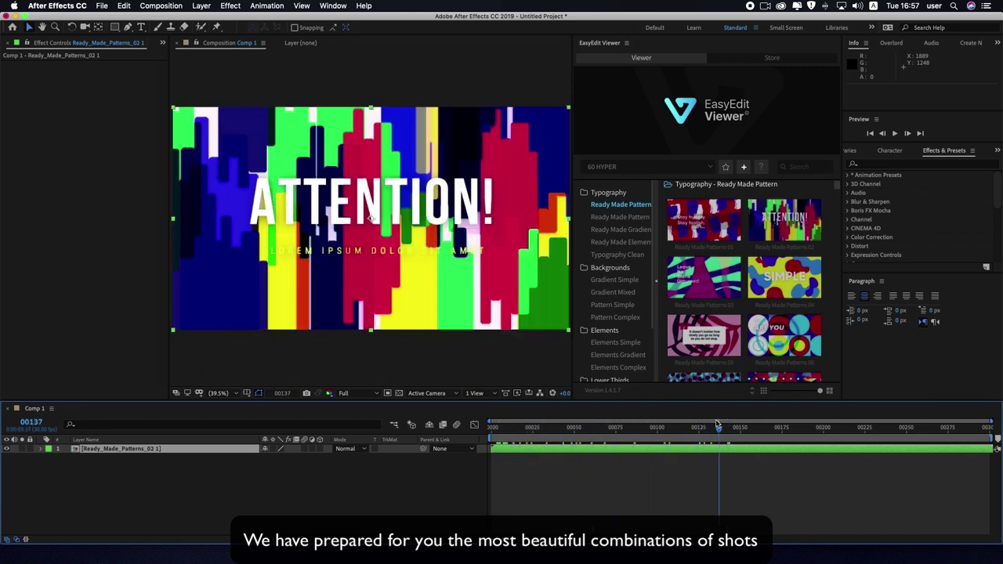
- Delete the ATTENTION! layer, import Ready Made Patterns Simple 04, then scrub and play it
{"action": "key", "text": "Delete"}
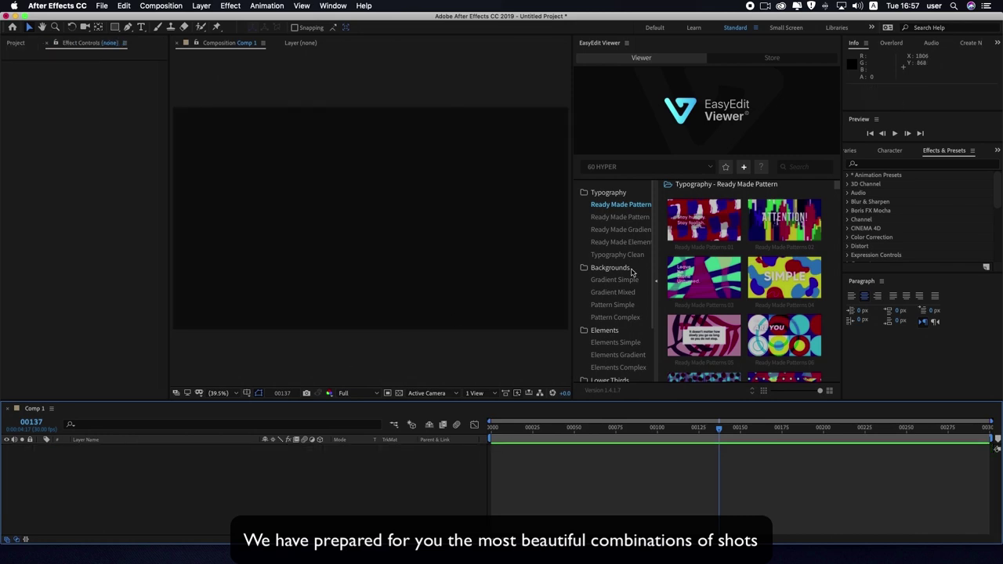
{"action": "scroll", "coordinate": [705, 297], "scroll_direction": "down", "scroll_amount": 2}
{"action": "left_click", "coordinate": [612, 223]}
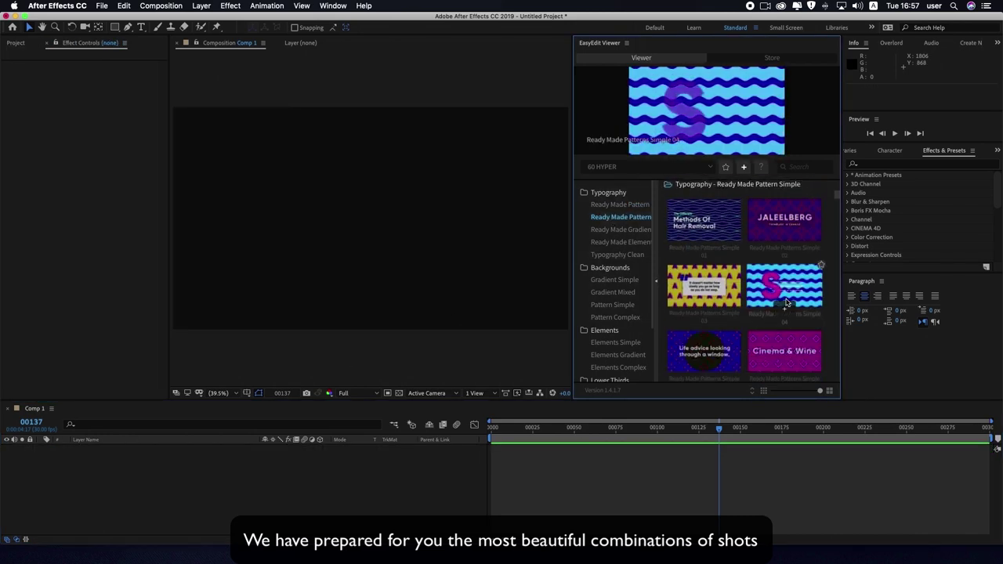
{"action": "left_click", "coordinate": [607, 431]}
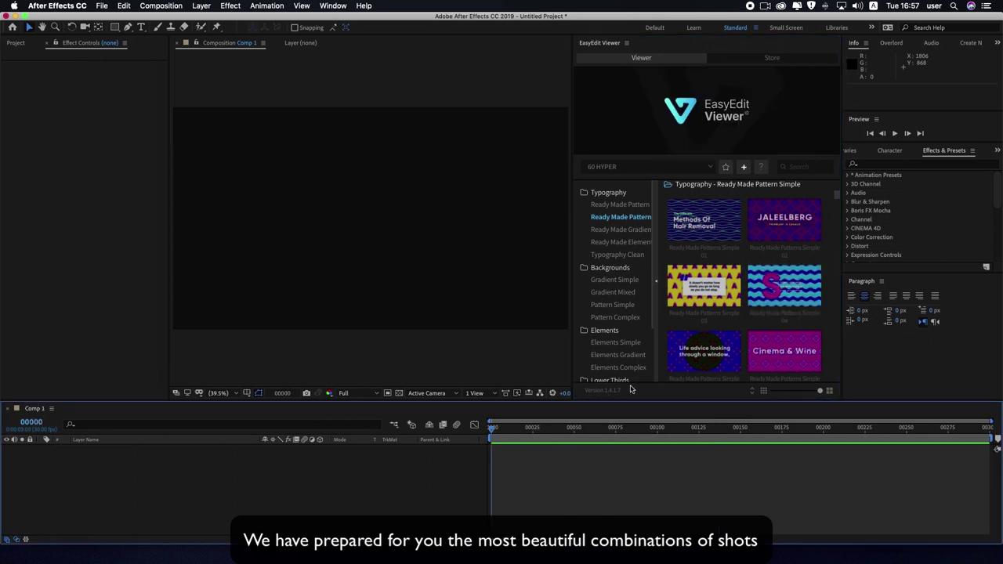
{"action": "left_click", "coordinate": [784, 308]}
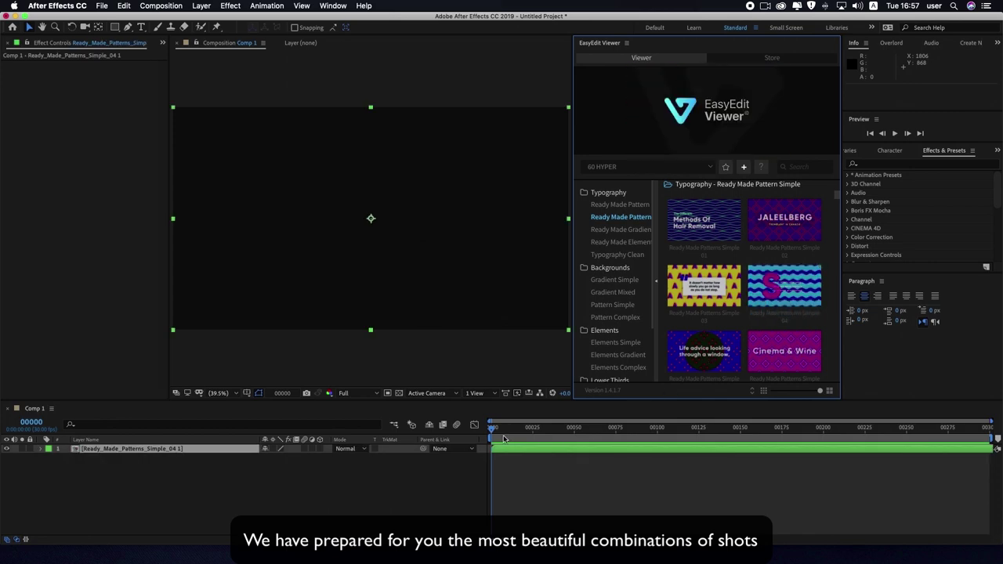
{"action": "mouse_move", "coordinate": [520, 429]}
{"action": "left_mouse_down"}
{"action": "mouse_move", "coordinate": [628, 432]}
{"action": "mouse_move", "coordinate": [495, 447]}
{"action": "mouse_move", "coordinate": [650, 444]}
{"action": "left_mouse_up"}
{"action": "key", "text": "space"}
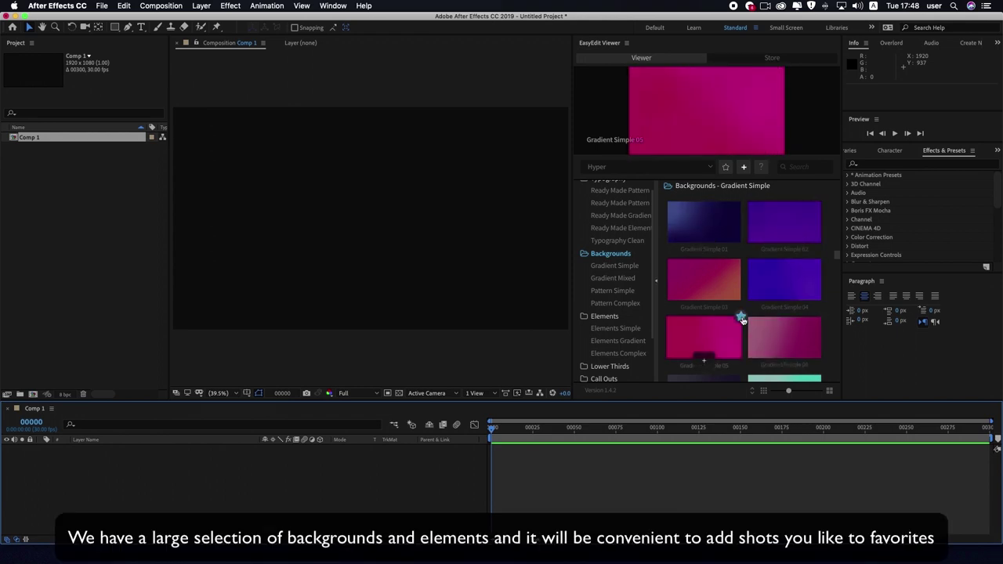
- Favorite Gradient Simple 05, Gradient Simple 20 and Gradient Mixed 04
{"action": "left_click", "coordinate": [741, 320]}
{"action": "scroll", "coordinate": [724, 324], "scroll_direction": "down", "scroll_amount": 3}
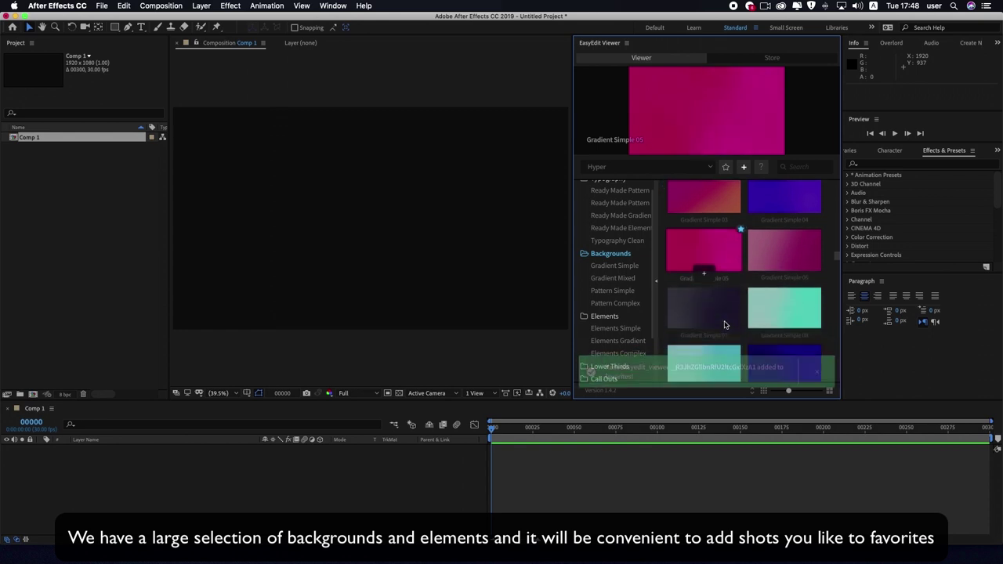
{"action": "scroll", "coordinate": [729, 321], "scroll_direction": "down", "scroll_amount": 3}
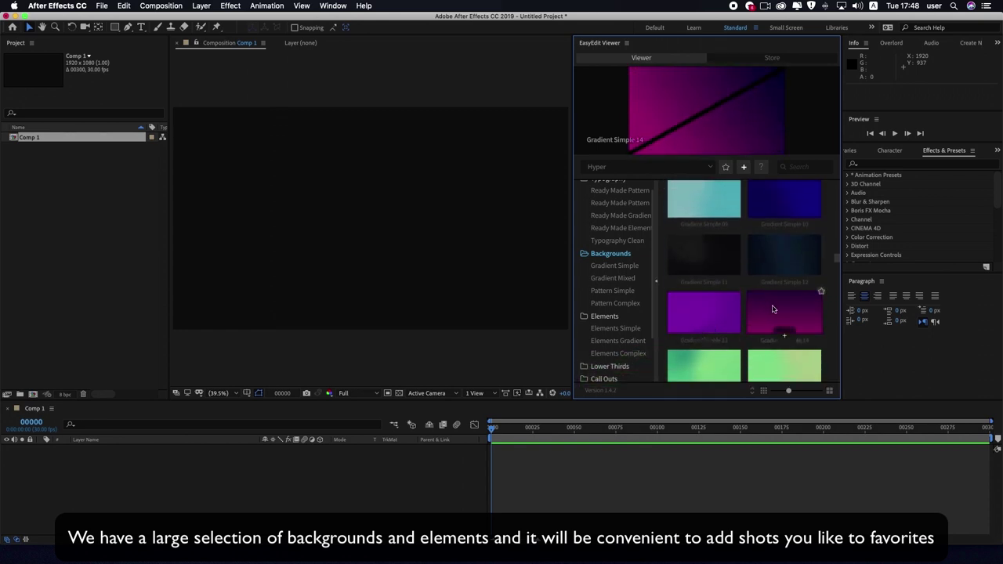
{"action": "scroll", "coordinate": [772, 309], "scroll_direction": "down", "scroll_amount": 3}
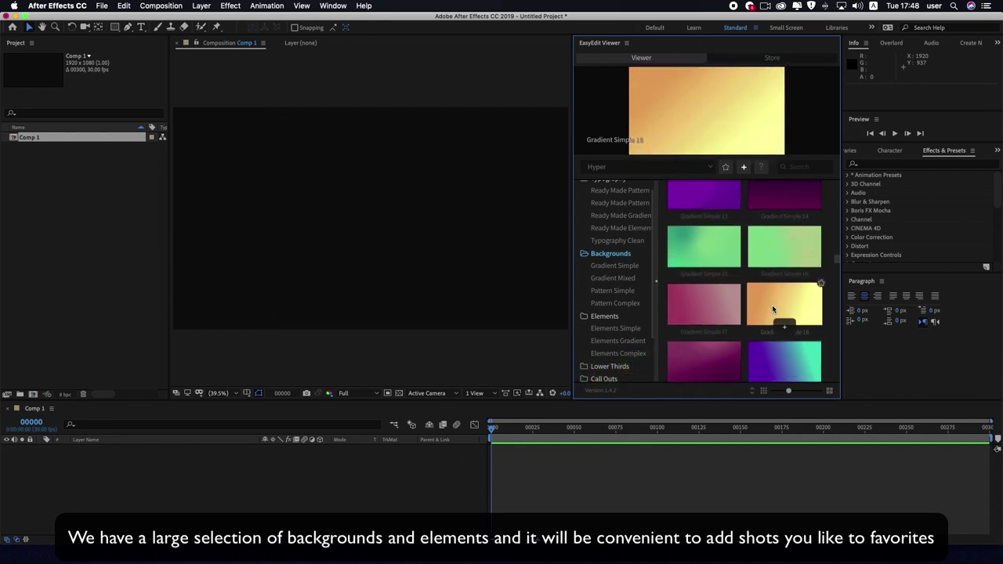
{"action": "scroll", "coordinate": [771, 305], "scroll_direction": "down", "scroll_amount": 3}
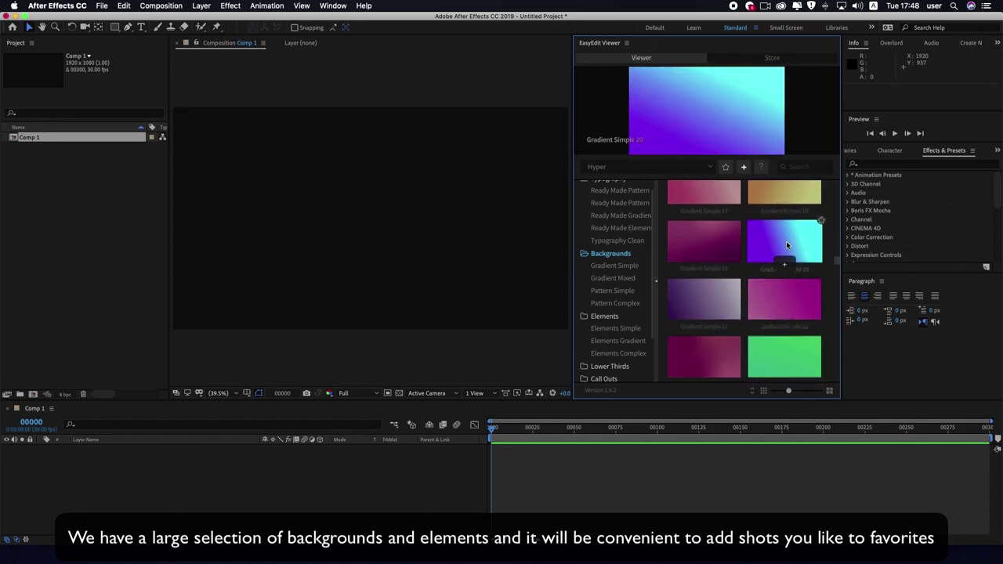
{"action": "left_click", "coordinate": [820, 223]}
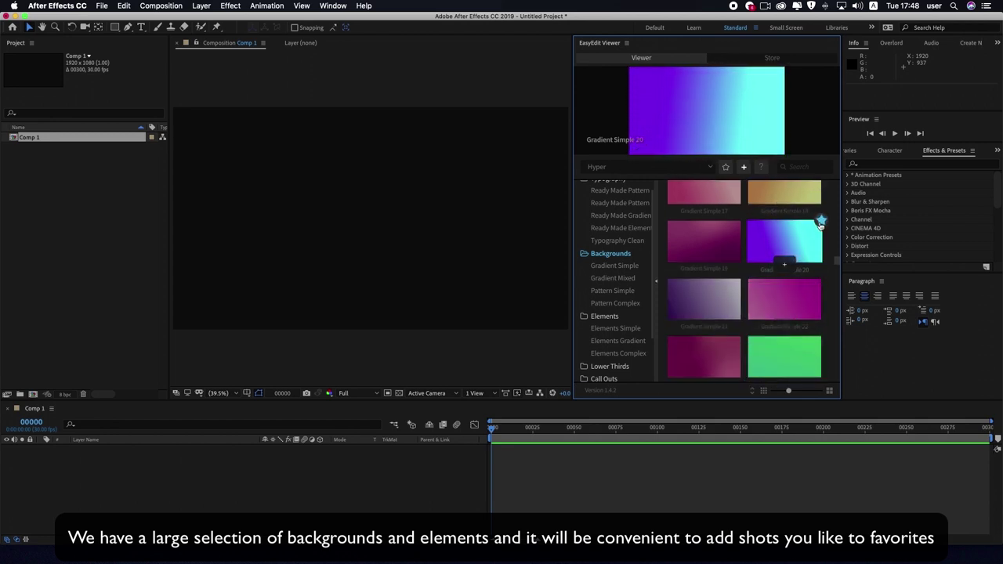
{"action": "left_click", "coordinate": [627, 279]}
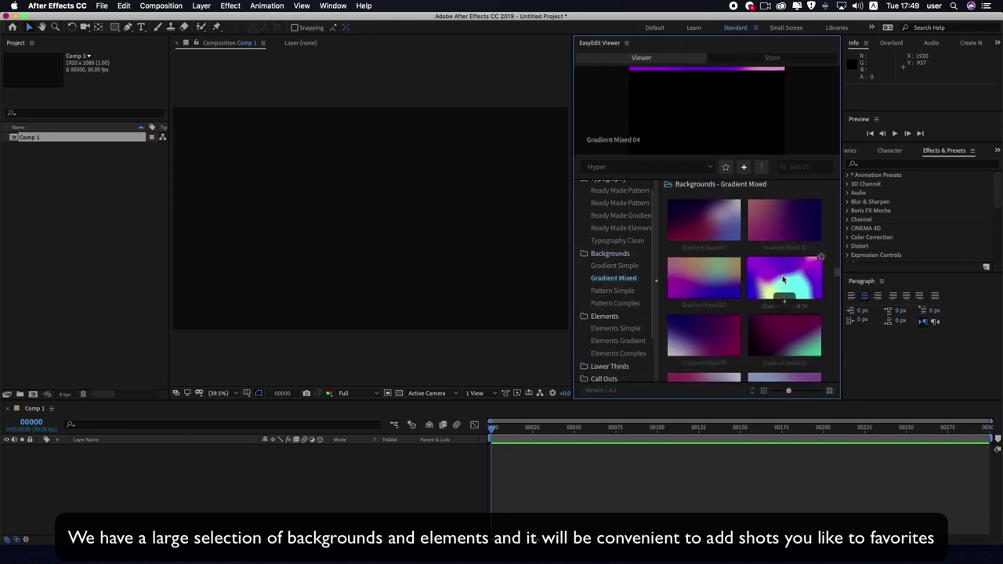
{"action": "left_click", "coordinate": [820, 259]}
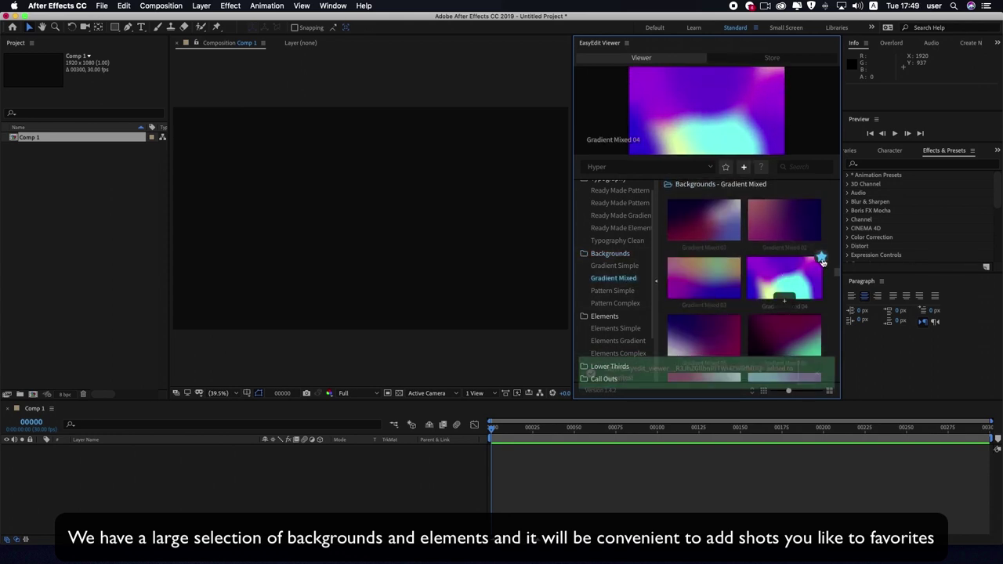
- Favorite Element Gradient 01 and Element Gradient 04 from the Elements presets
{"action": "left_click", "coordinate": [615, 316]}
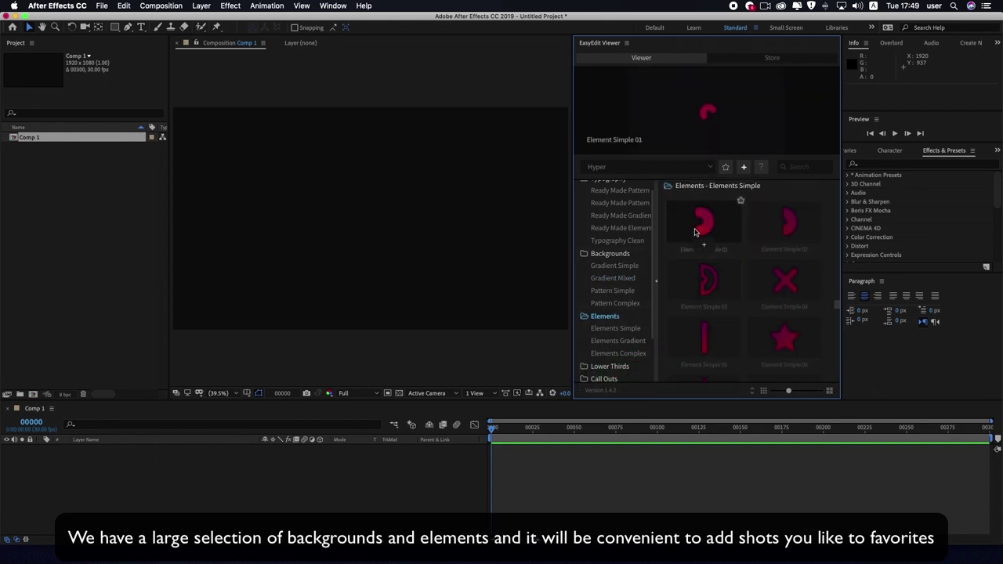
{"action": "scroll", "coordinate": [694, 232], "scroll_direction": "down", "scroll_amount": 3}
{"action": "scroll", "coordinate": [694, 232], "scroll_direction": "down", "scroll_amount": 3}
{"action": "scroll", "coordinate": [694, 232], "scroll_direction": "down", "scroll_amount": 3}
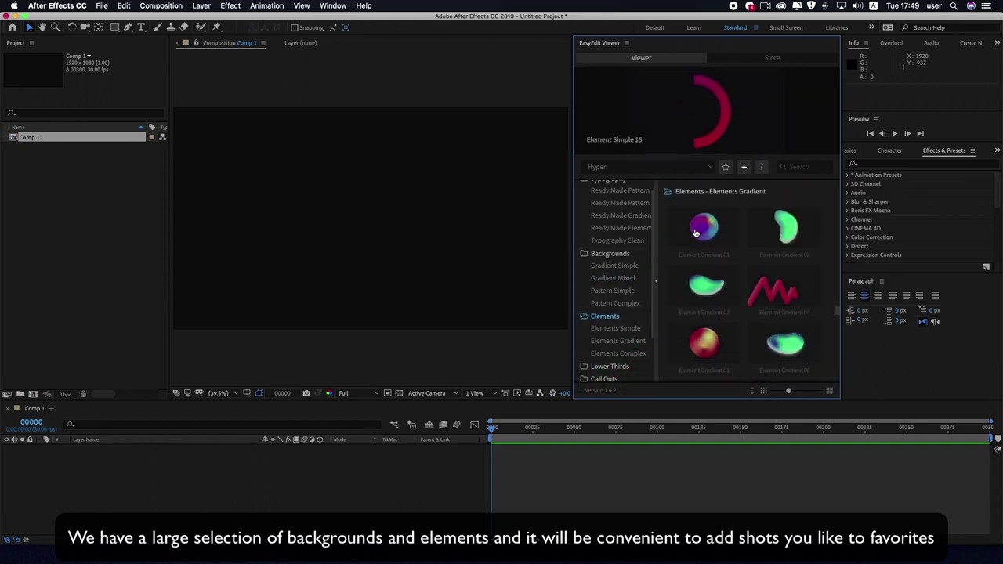
{"action": "left_click", "coordinate": [740, 207]}
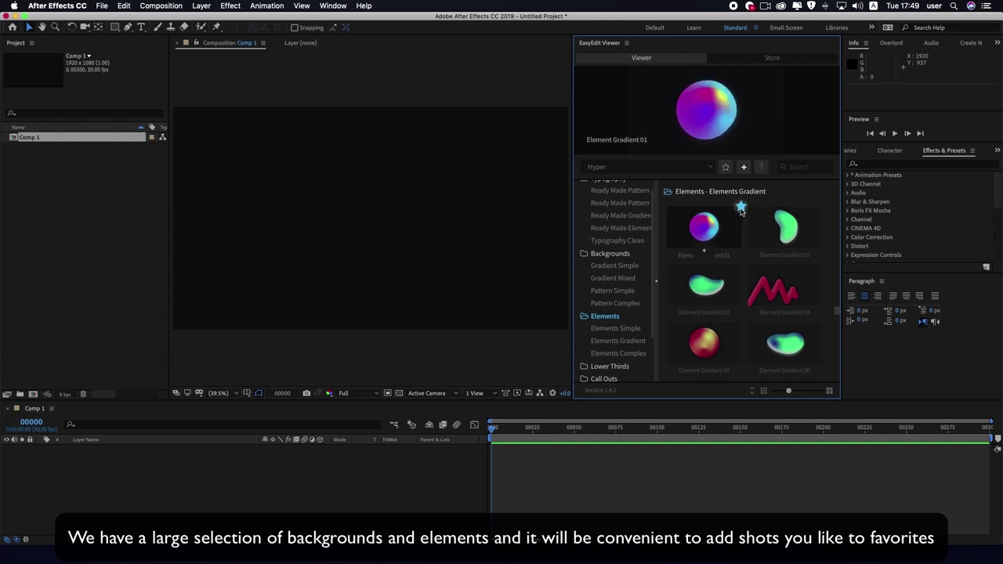
{"action": "scroll", "coordinate": [751, 220], "scroll_direction": "down", "scroll_amount": 2}
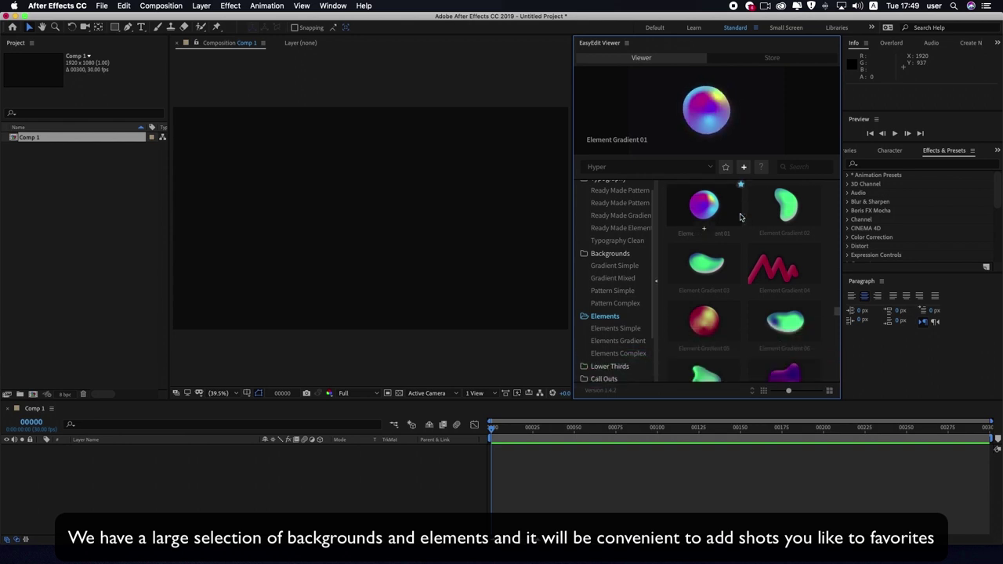
{"action": "left_click", "coordinate": [822, 217]}
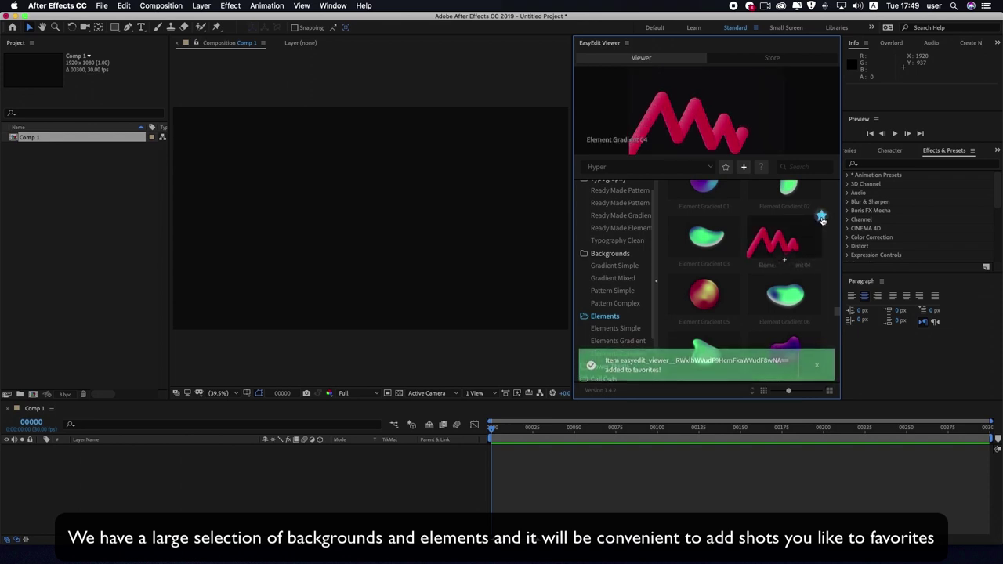
- Filter EasyEdit to favorites and import Gradient Mixed 04 into Comp 1
{"action": "left_click", "coordinate": [726, 168]}
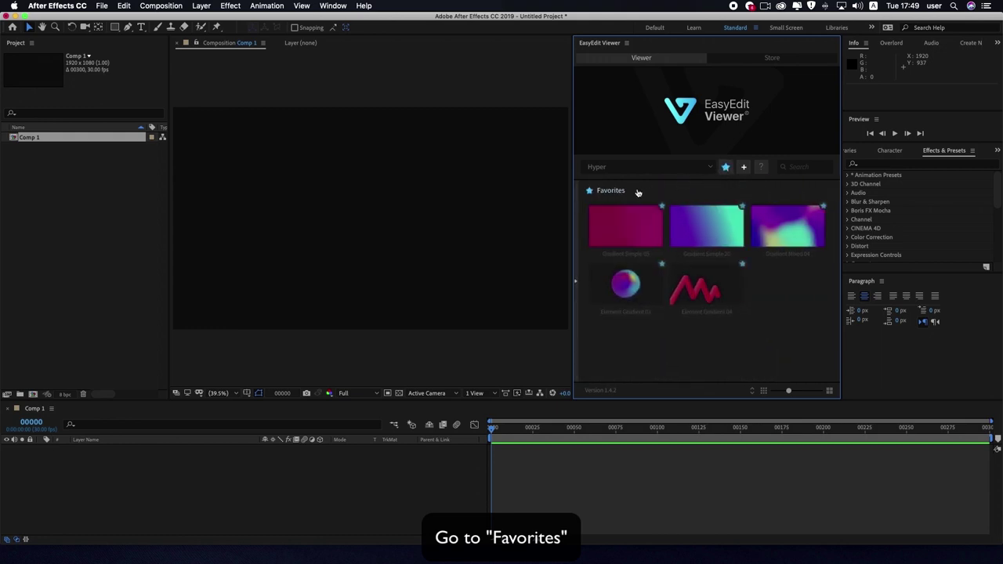
{"action": "left_click", "coordinate": [44, 143]}
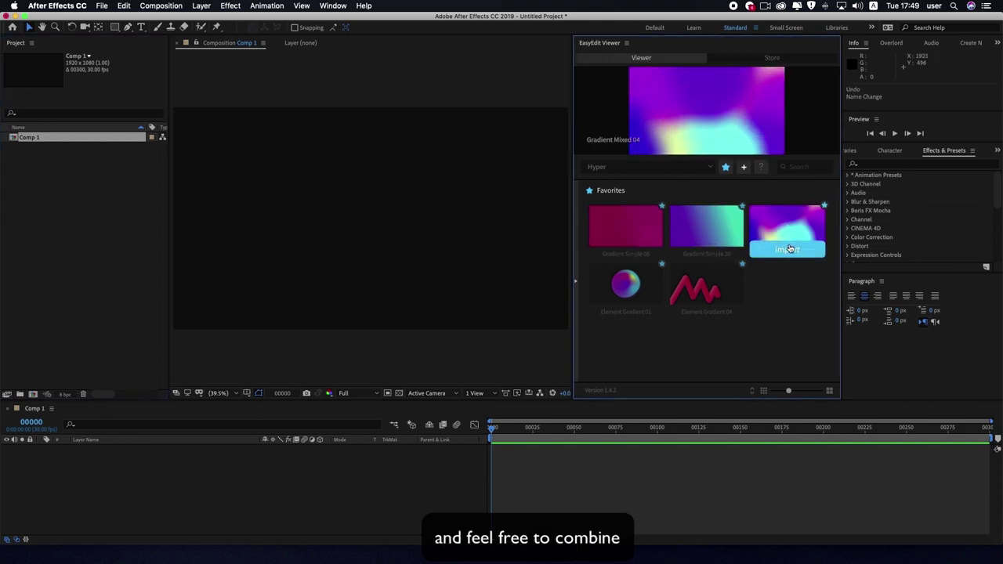
{"action": "left_click", "coordinate": [789, 249]}
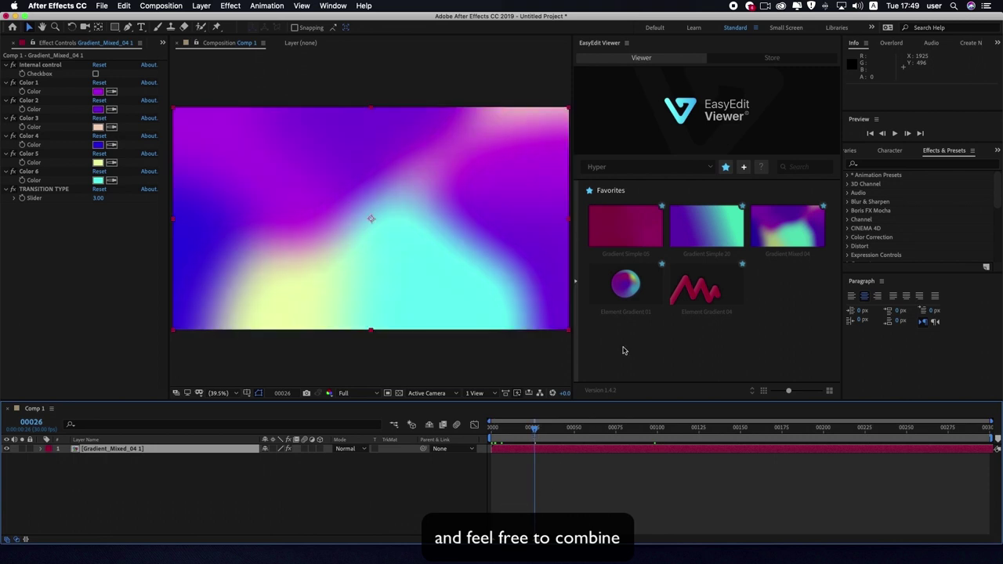
{"action": "mouse_move", "coordinate": [626, 301]}
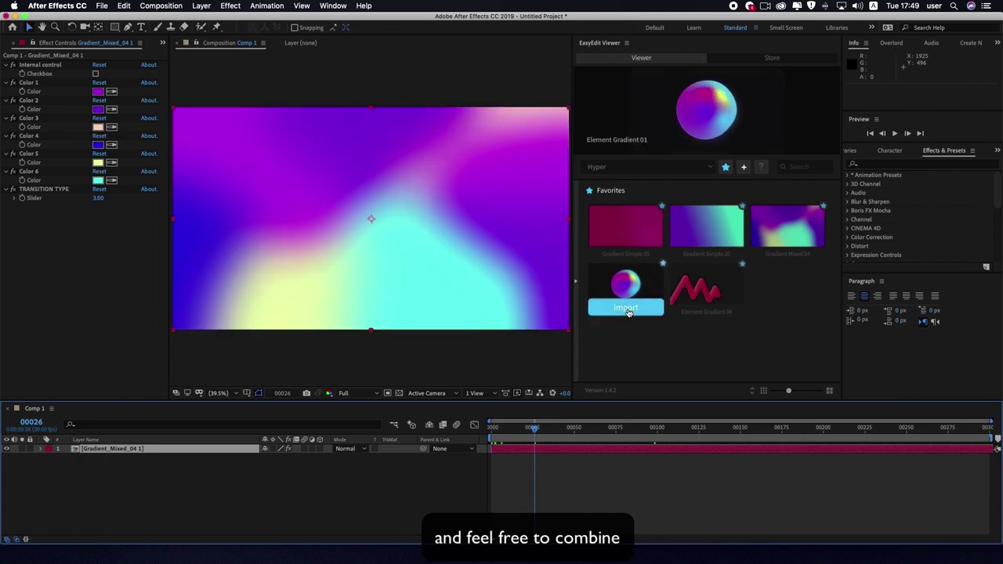
- Import and preview the Element Gradient 01 sphere, then import the Element Gradient 04 zigzag
{"action": "left_click", "coordinate": [627, 310]}
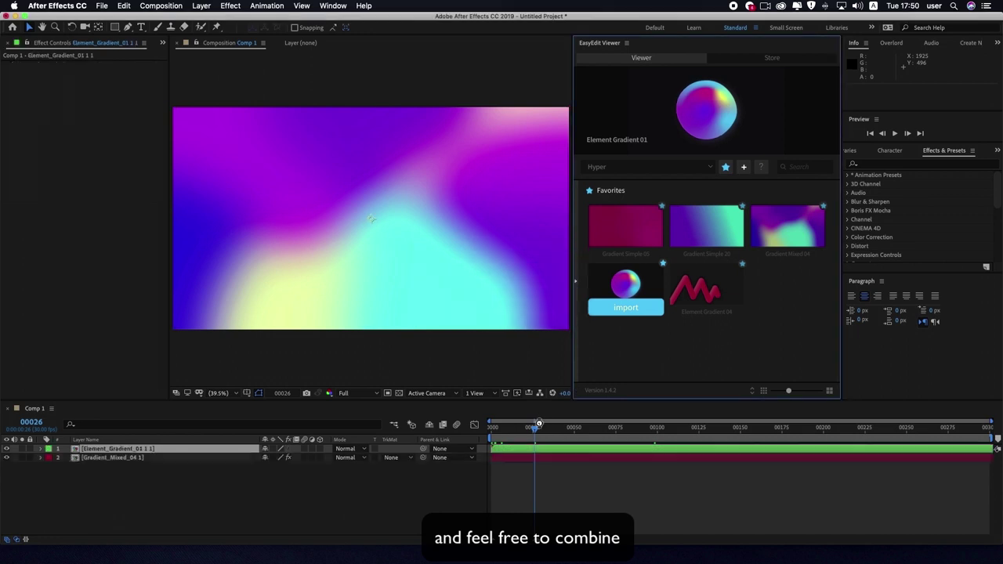
{"action": "left_click_drag", "start_coordinate": [535, 428], "coordinate": [569, 428]}
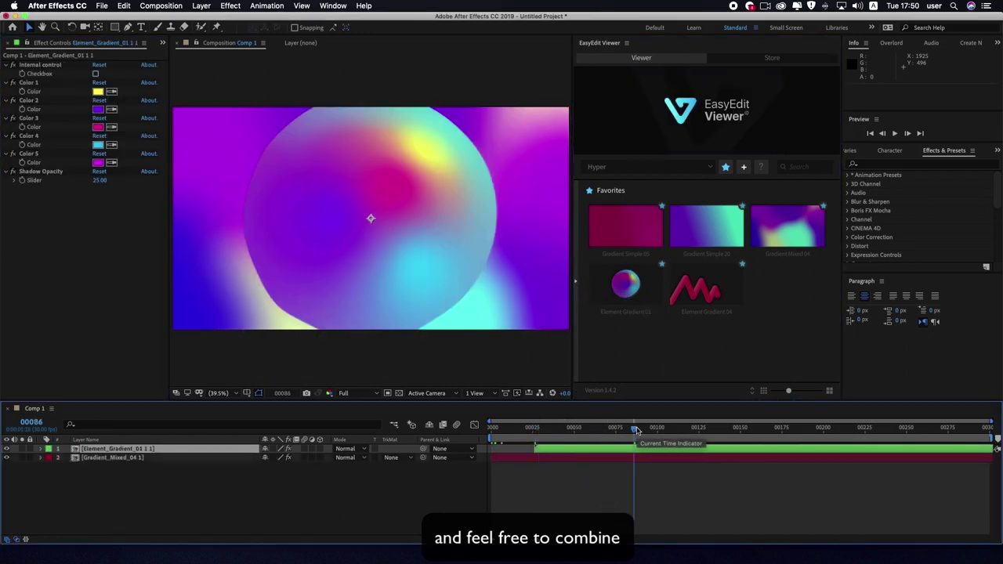
{"action": "left_click_drag", "start_coordinate": [586, 430], "coordinate": [546, 431]}
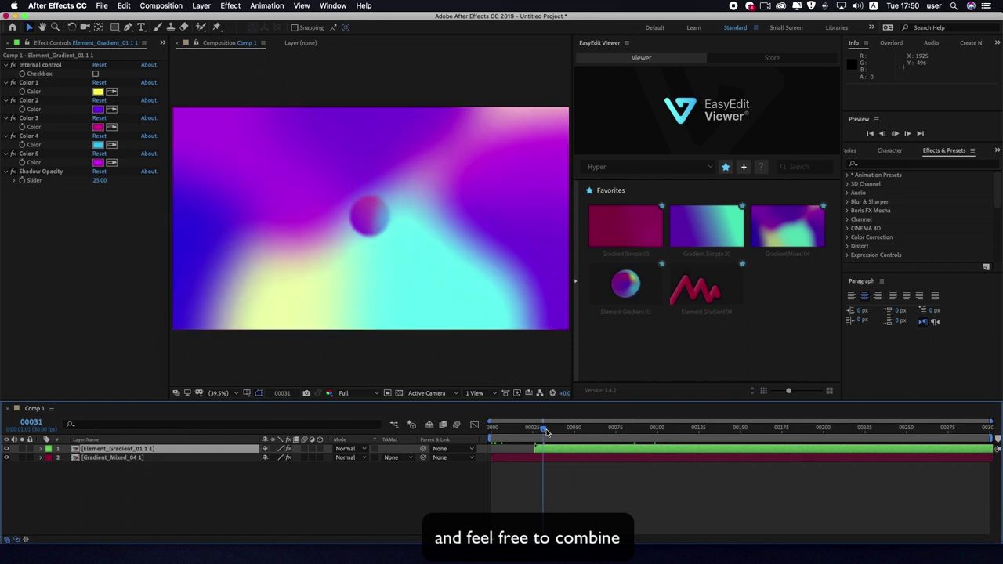
{"action": "key", "text": "space"}
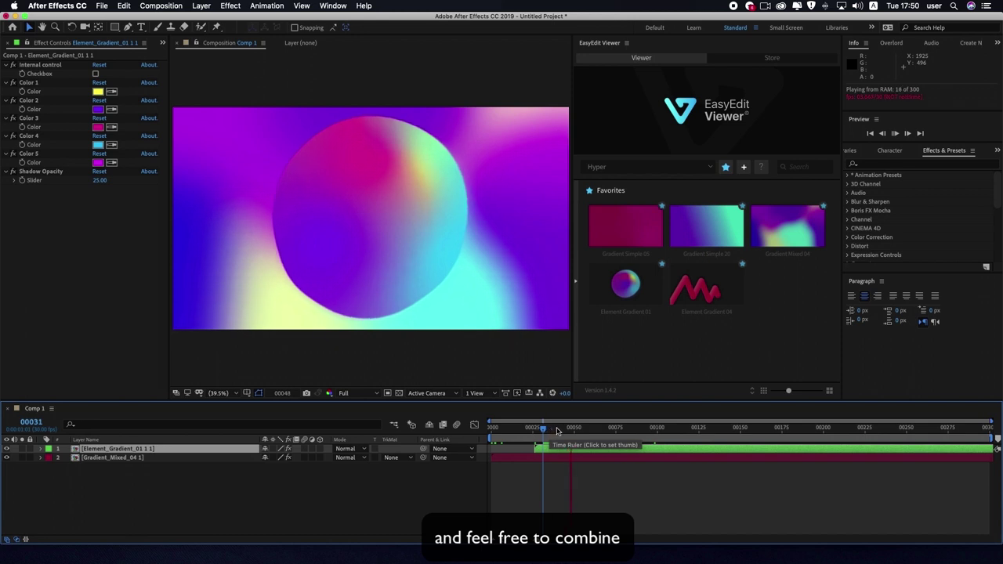
{"action": "left_click", "coordinate": [706, 308]}
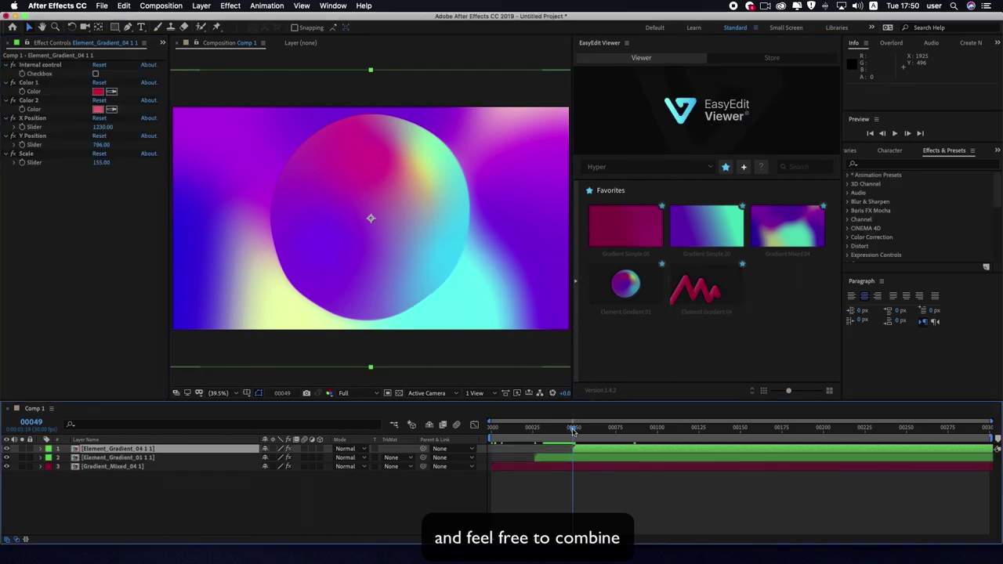
{"action": "left_click_drag", "start_coordinate": [573, 428], "coordinate": [607, 431]}
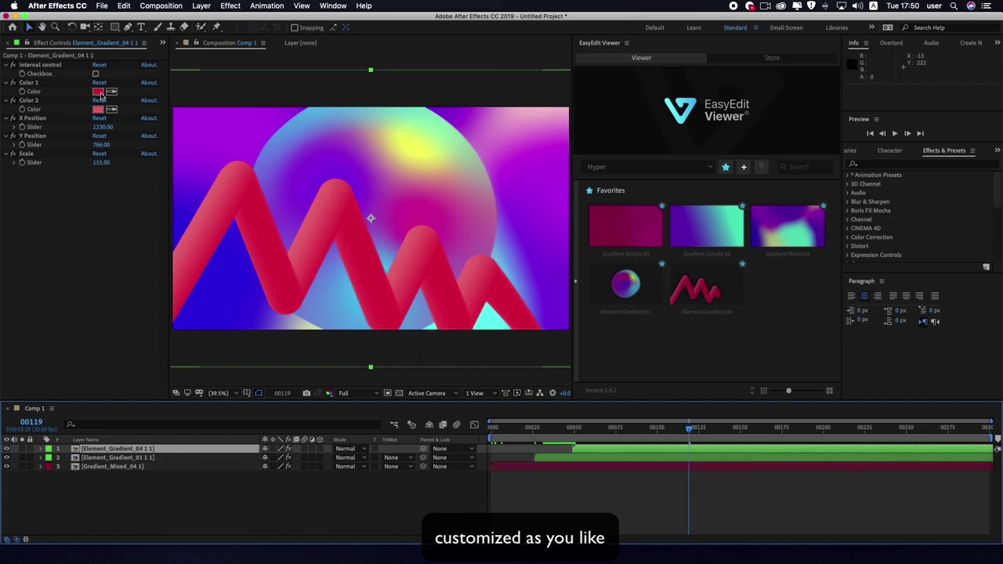
- Sample purple from the background into the zigzag's Color 1 and Color 2, then scrub to review
{"action": "left_click", "coordinate": [111, 91]}
{"action": "left_click", "coordinate": [198, 116]}
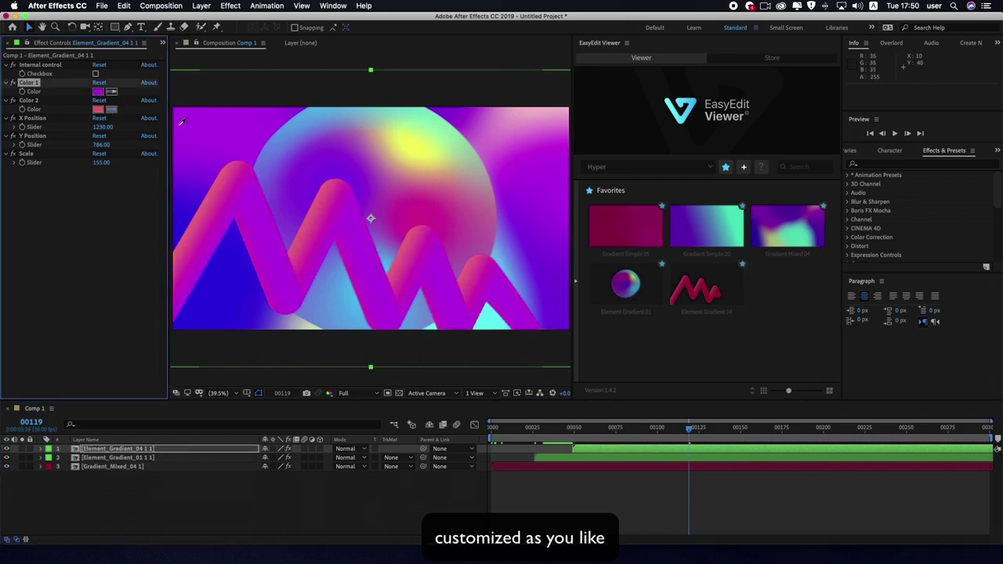
{"action": "left_click", "coordinate": [453, 132]}
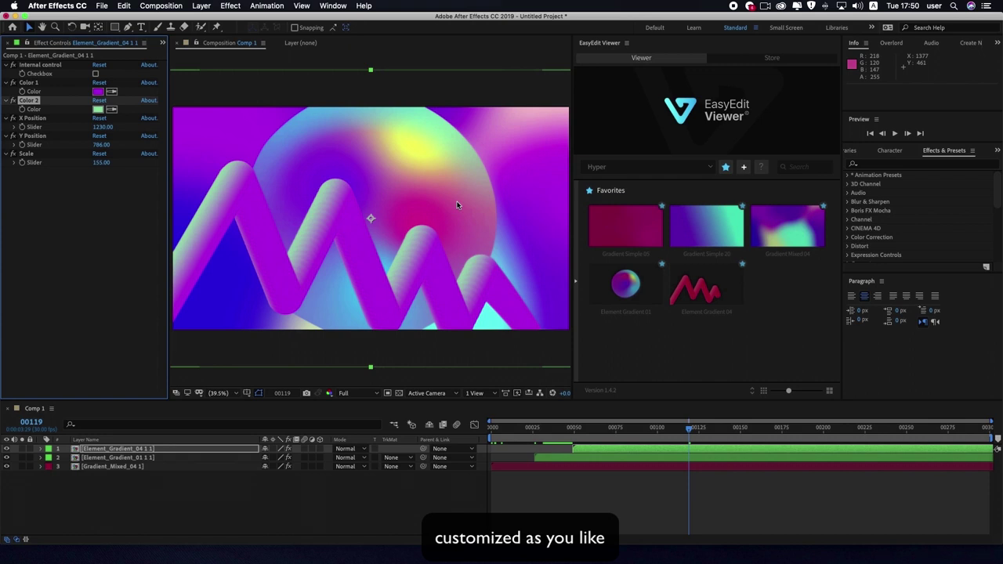
{"action": "mouse_move", "coordinate": [689, 430]}
{"action": "left_mouse_down"}
{"action": "mouse_move", "coordinate": [513, 437]}
{"action": "mouse_move", "coordinate": [665, 467]}
{"action": "left_mouse_up"}
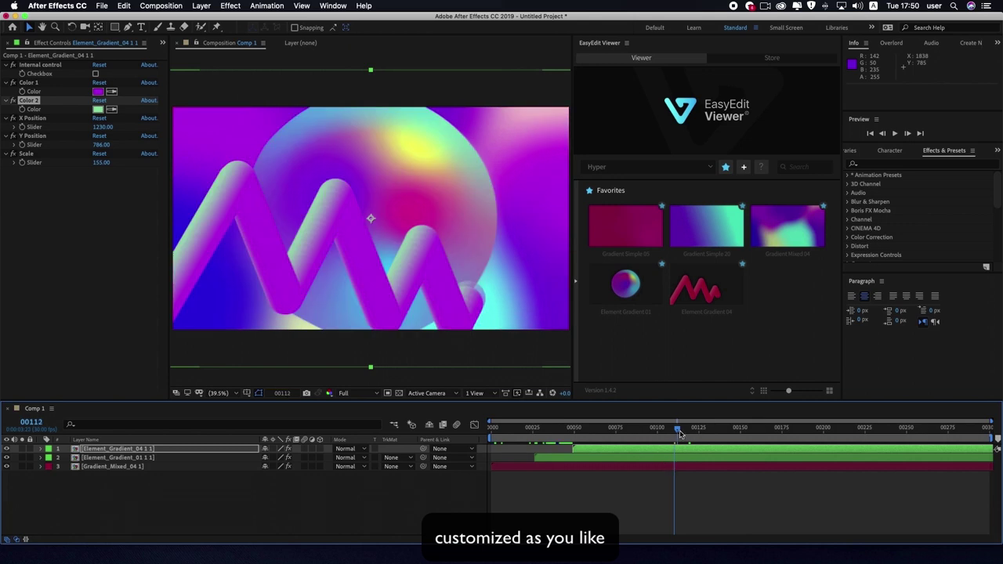
{"action": "left_click_drag", "start_coordinate": [680, 434], "coordinate": [720, 433]}
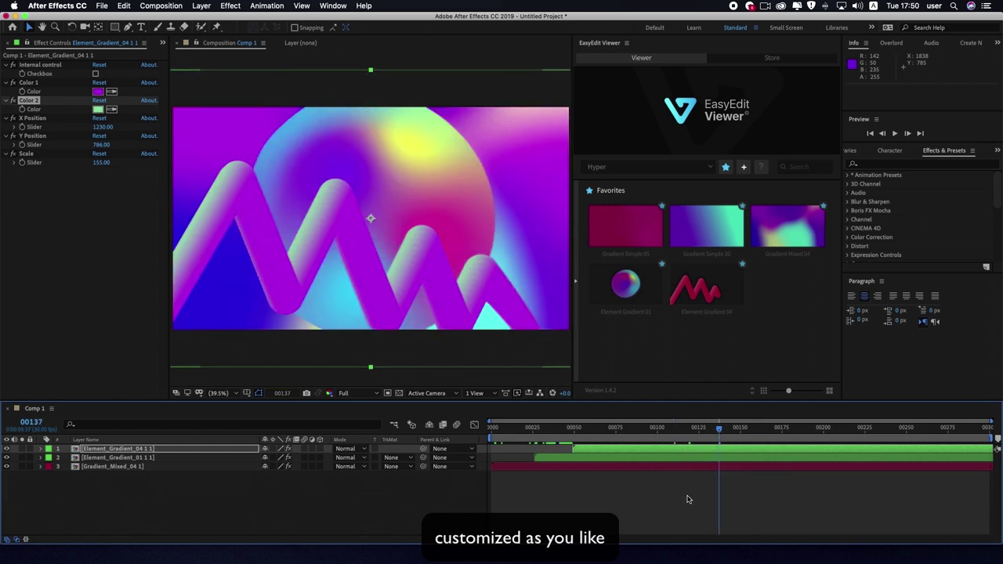